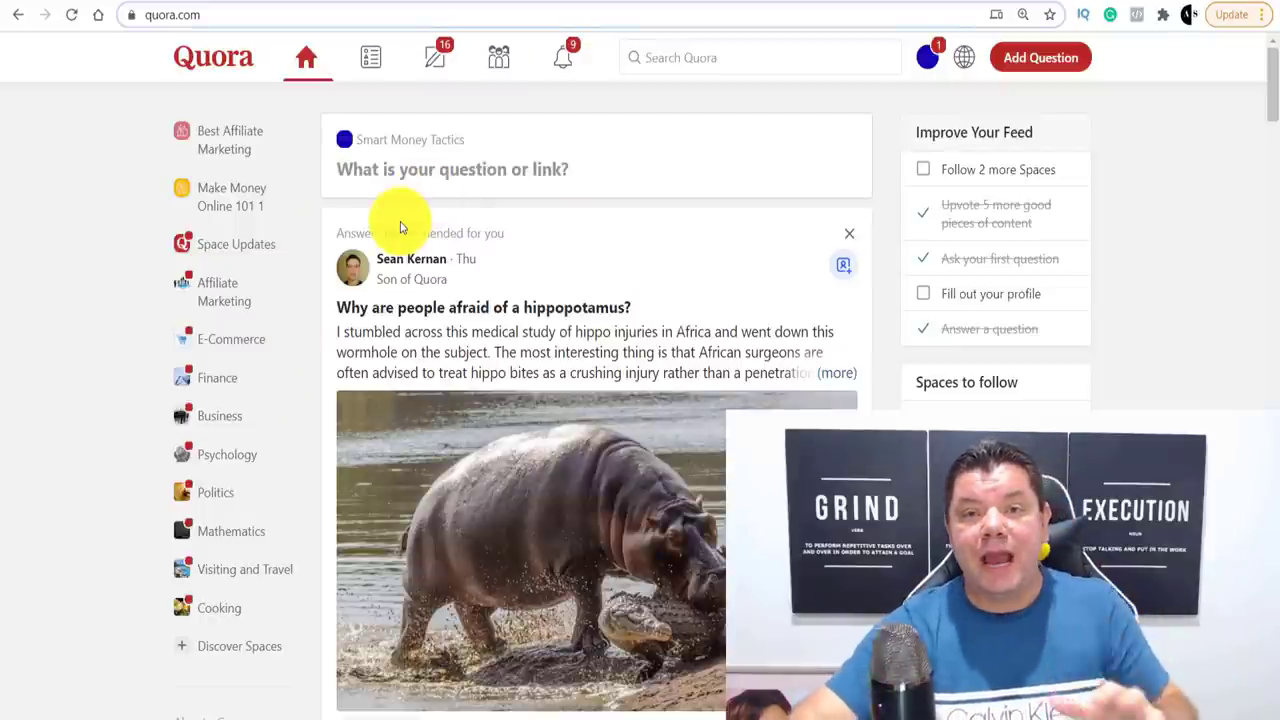
Look through the recommended questions, answers and sponsored posts in the Quora home feed and return to its beginning
{"action": "scroll", "coordinate": [645, 240], "scroll_direction": "down", "scroll_amount": 3}
{"action": "scroll", "coordinate": [636, 246], "scroll_direction": "down", "scroll_amount": 7}
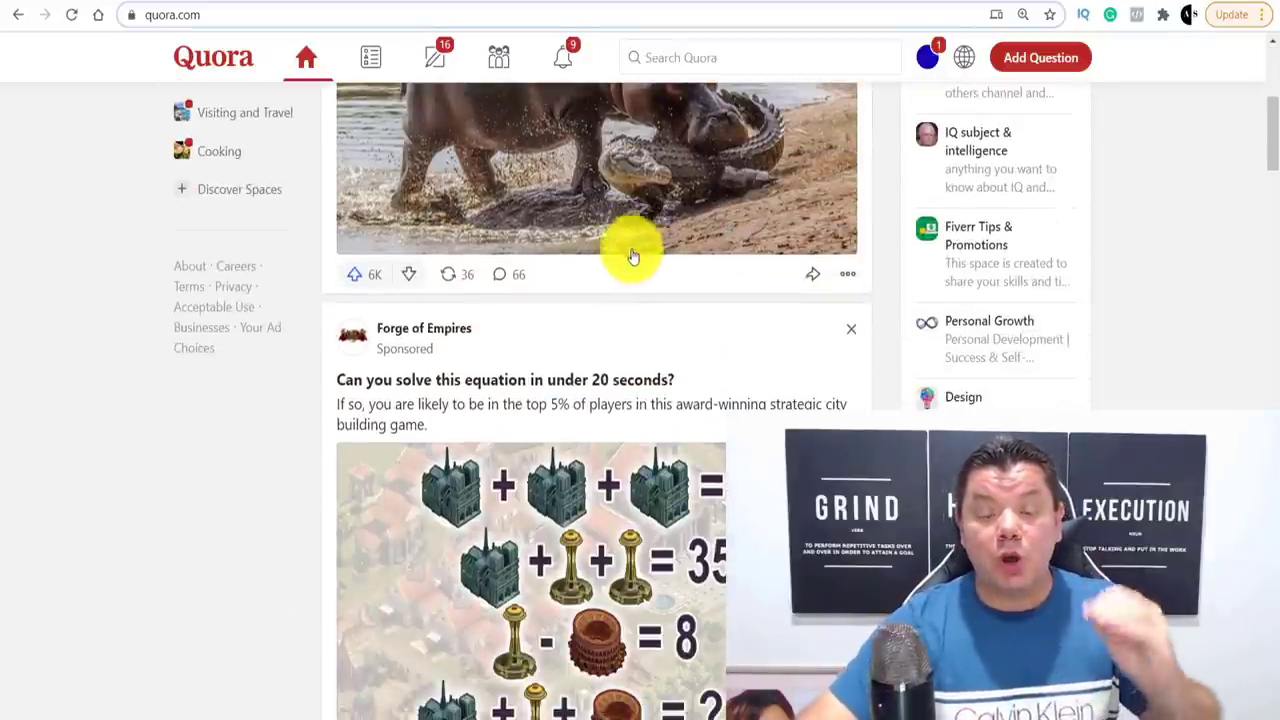
{"action": "scroll", "coordinate": [631, 288], "scroll_direction": "down", "scroll_amount": 5}
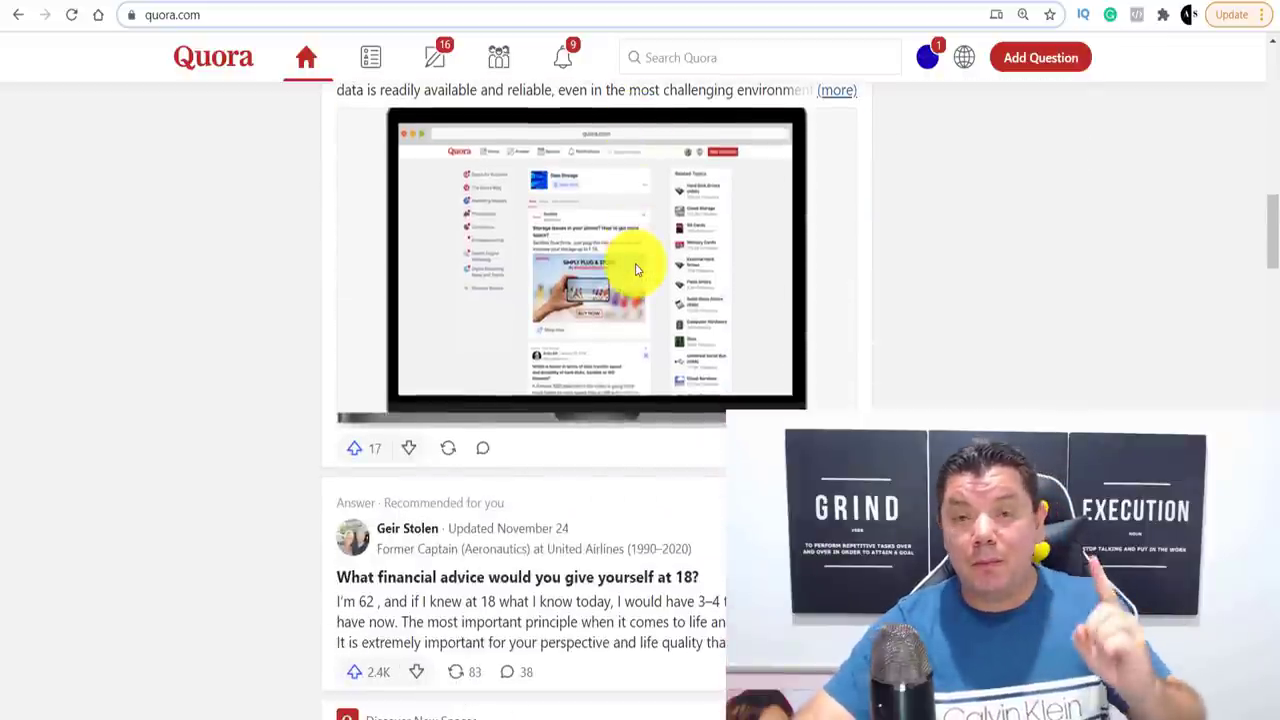
{"action": "scroll", "coordinate": [645, 270], "scroll_direction": "down", "scroll_amount": 2}
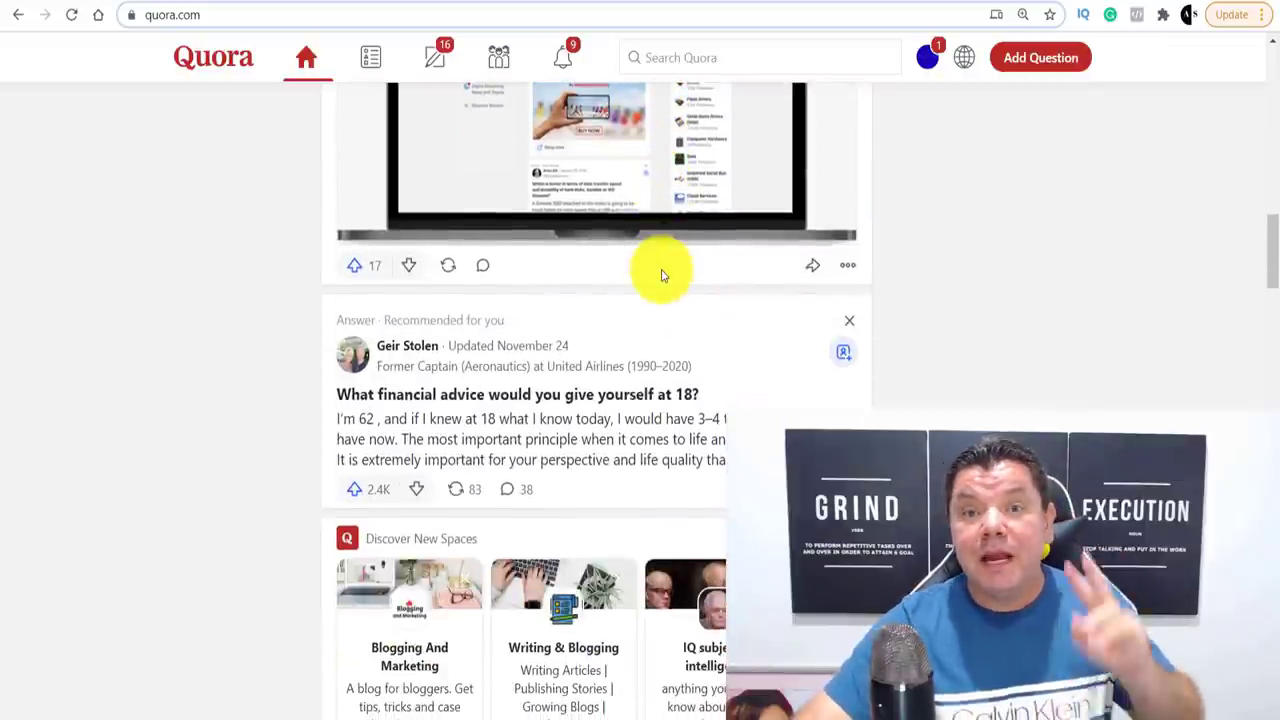
{"action": "scroll", "coordinate": [660, 275], "scroll_direction": "down", "scroll_amount": 2}
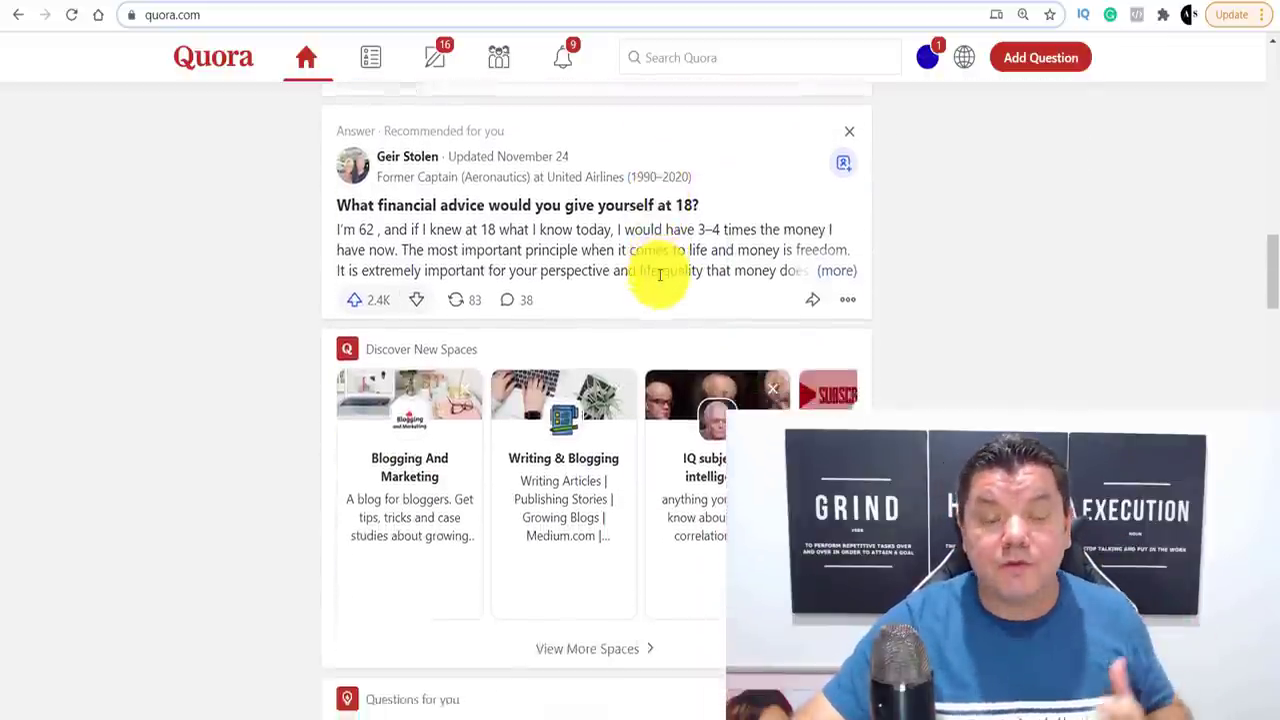
{"action": "scroll", "coordinate": [660, 275], "scroll_direction": "down", "scroll_amount": 5}
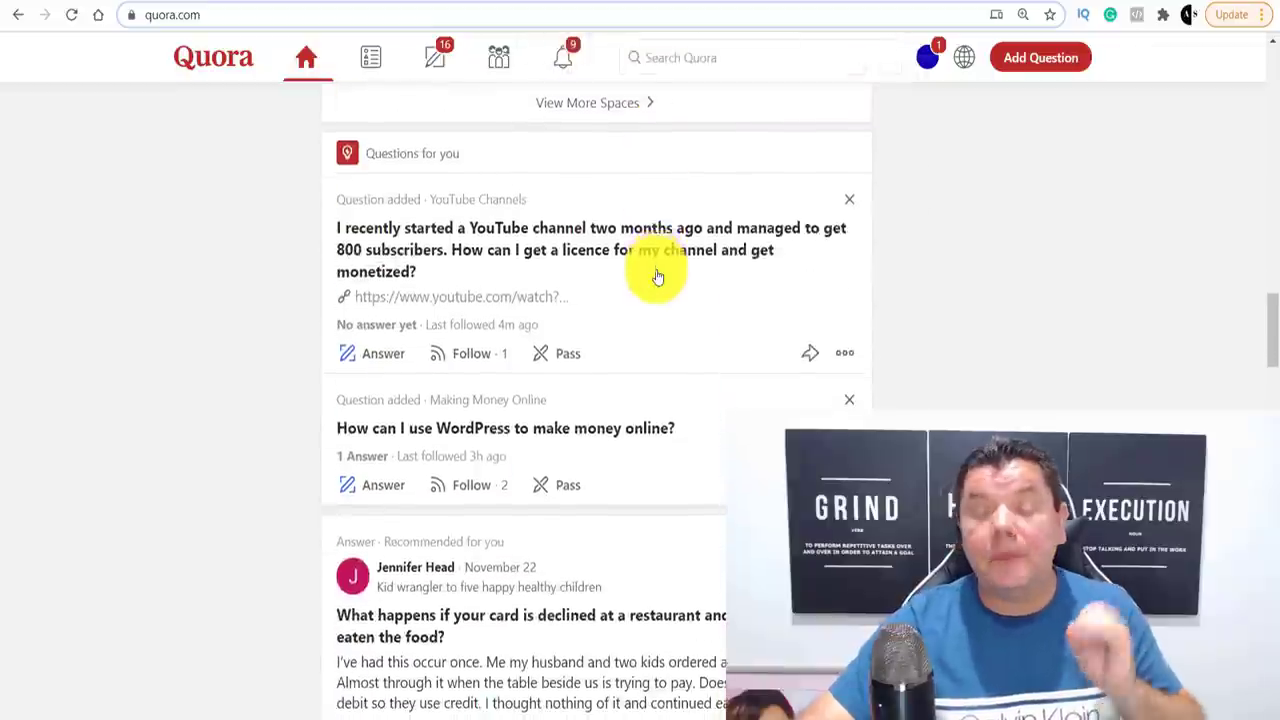
{"action": "scroll", "coordinate": [657, 277], "scroll_direction": "down", "scroll_amount": 4}
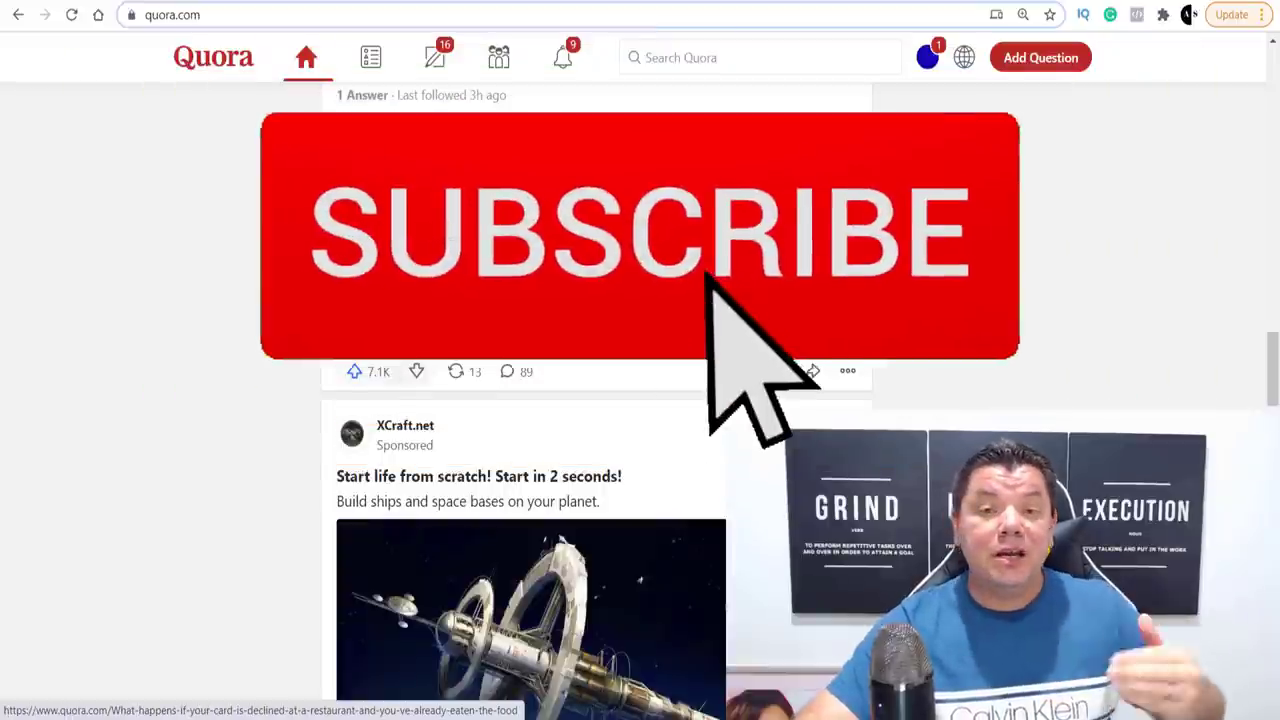
{"action": "scroll", "coordinate": [600, 500], "scroll_direction": "down", "scroll_amount": 2}
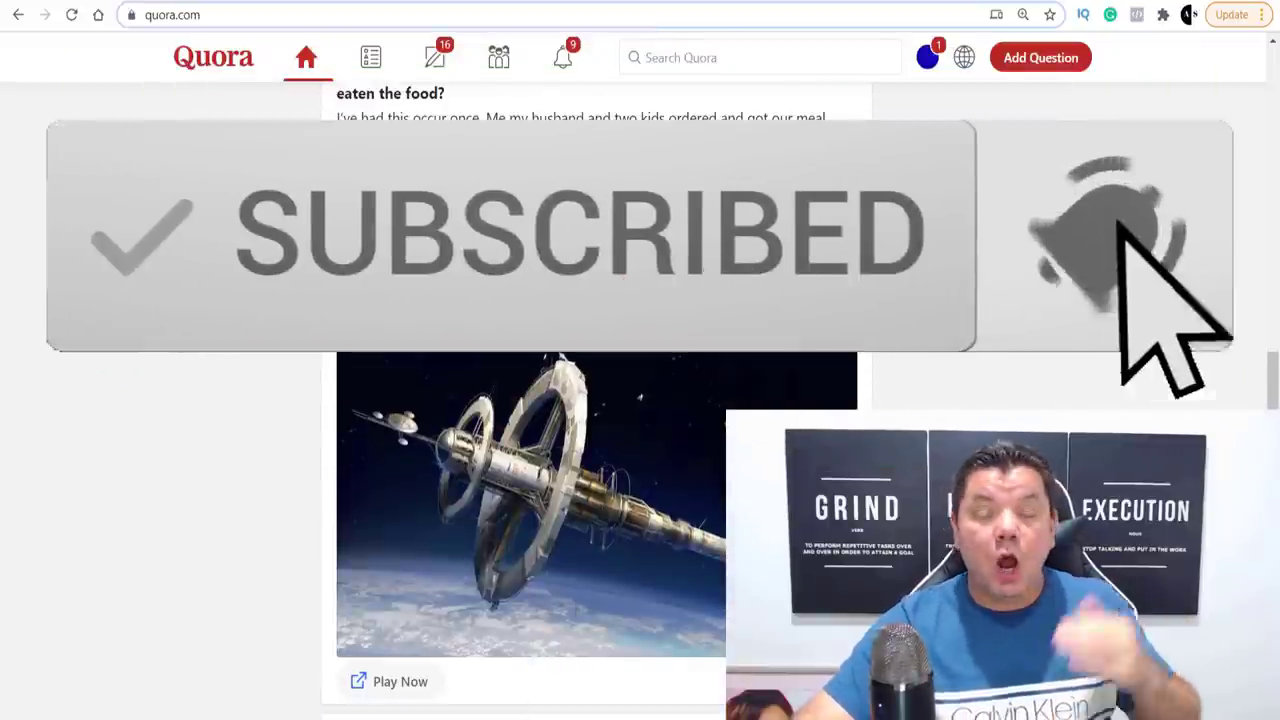
{"action": "scroll", "coordinate": [596, 500], "scroll_direction": "down", "scroll_amount": 4}
{"action": "scroll", "coordinate": [630, 287], "scroll_direction": "down", "scroll_amount": 9}
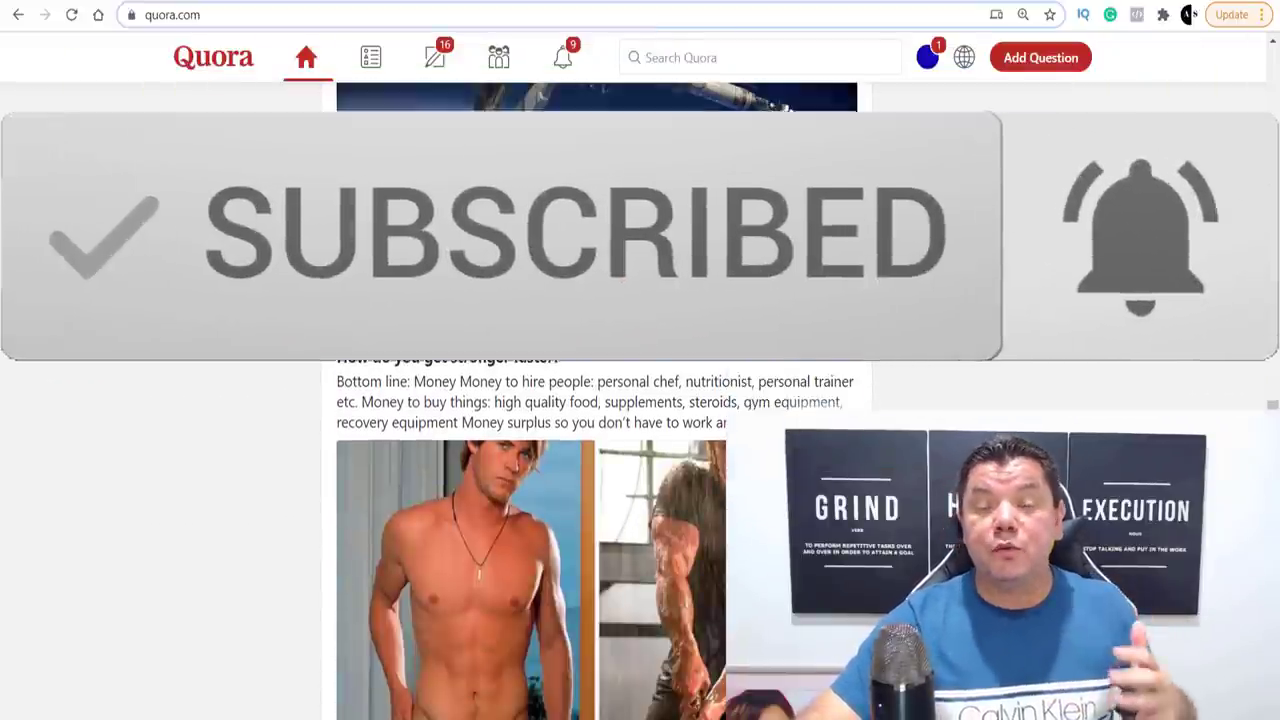
{"action": "scroll", "coordinate": [630, 287], "scroll_direction": "up", "scroll_amount": 10}
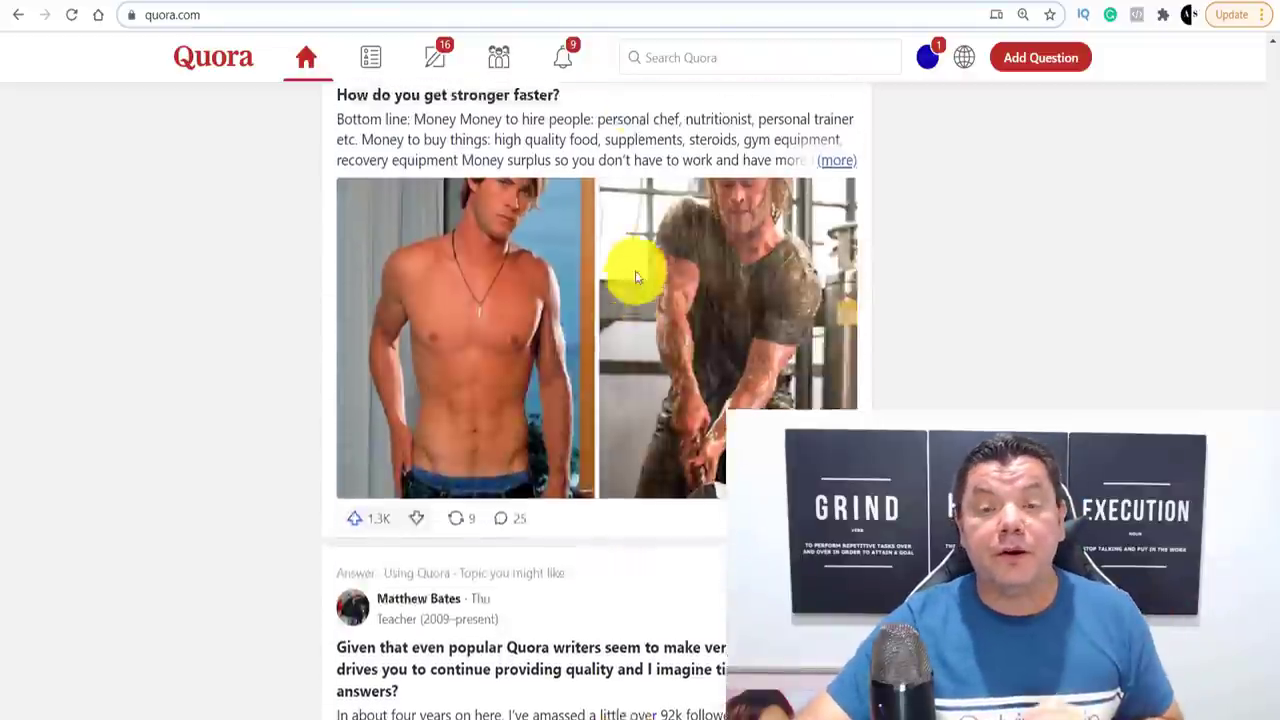
{"action": "scroll", "coordinate": [640, 275], "scroll_direction": "up", "scroll_amount": 15}
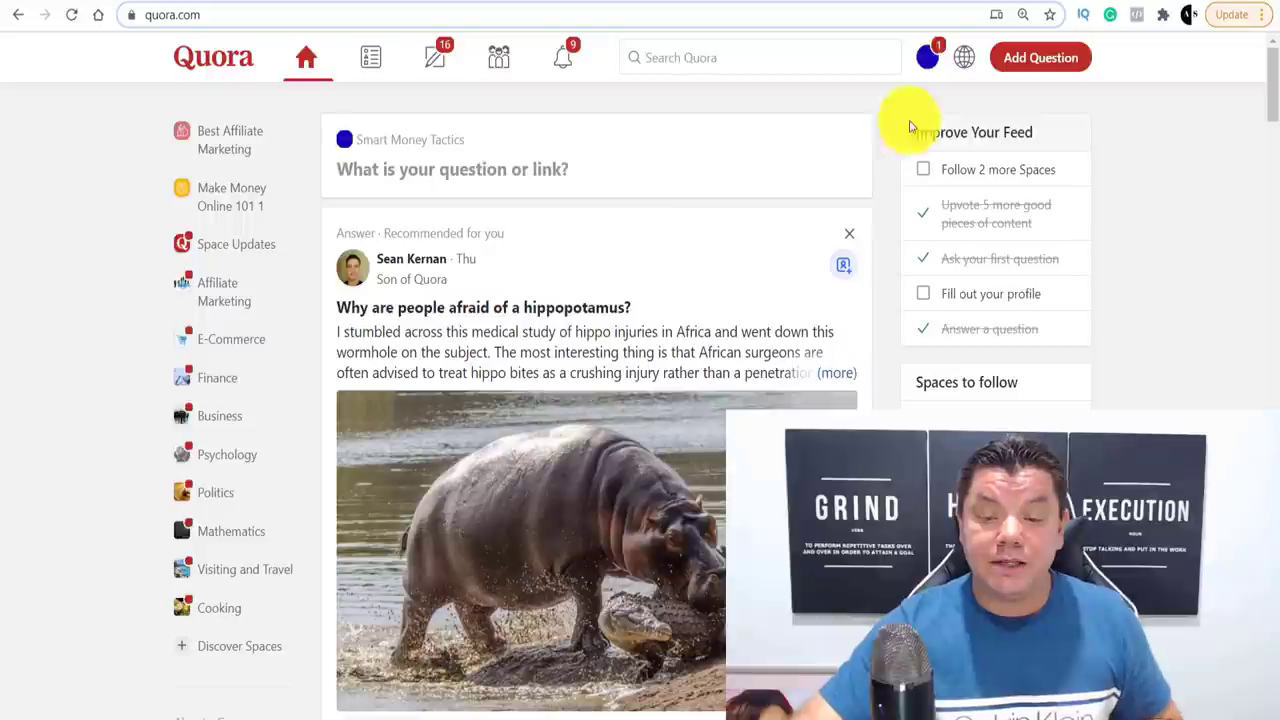
Open Quora's Ads Manager from the account profile and bring up the campaign name entry in the new campaign form
{"action": "left_click", "coordinate": [931, 58]}
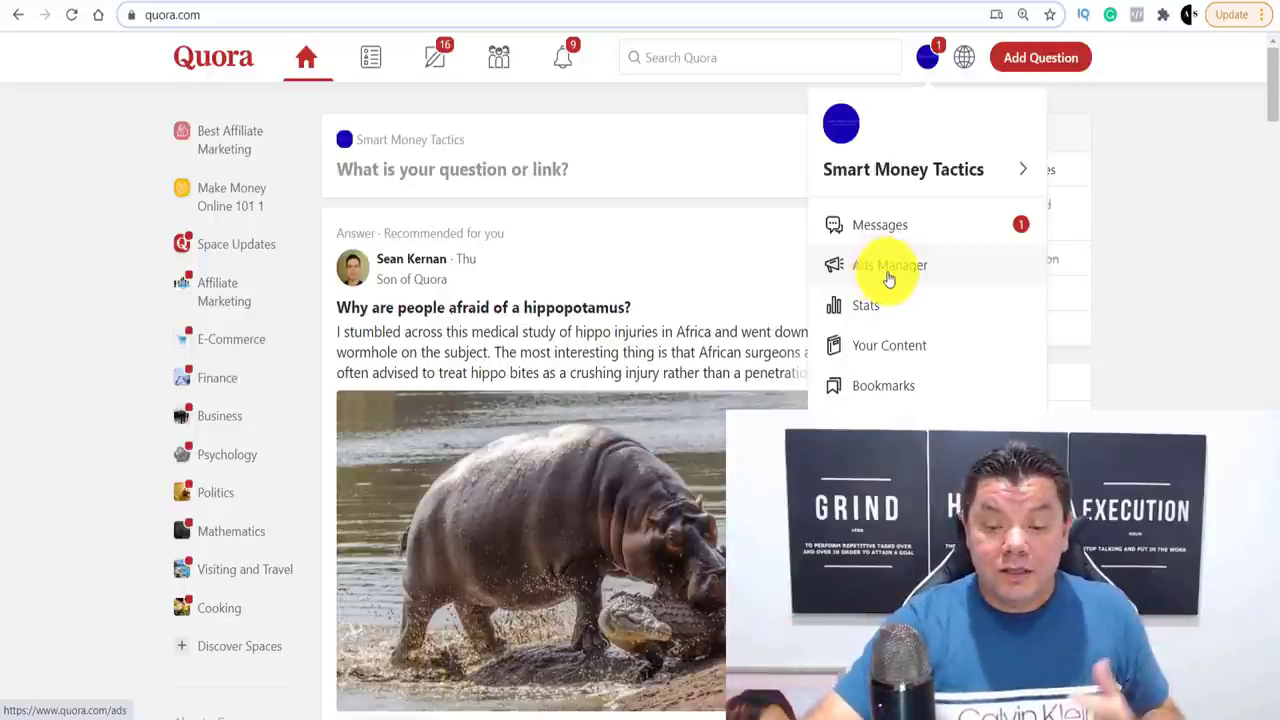
{"action": "left_click", "coordinate": [916, 268]}
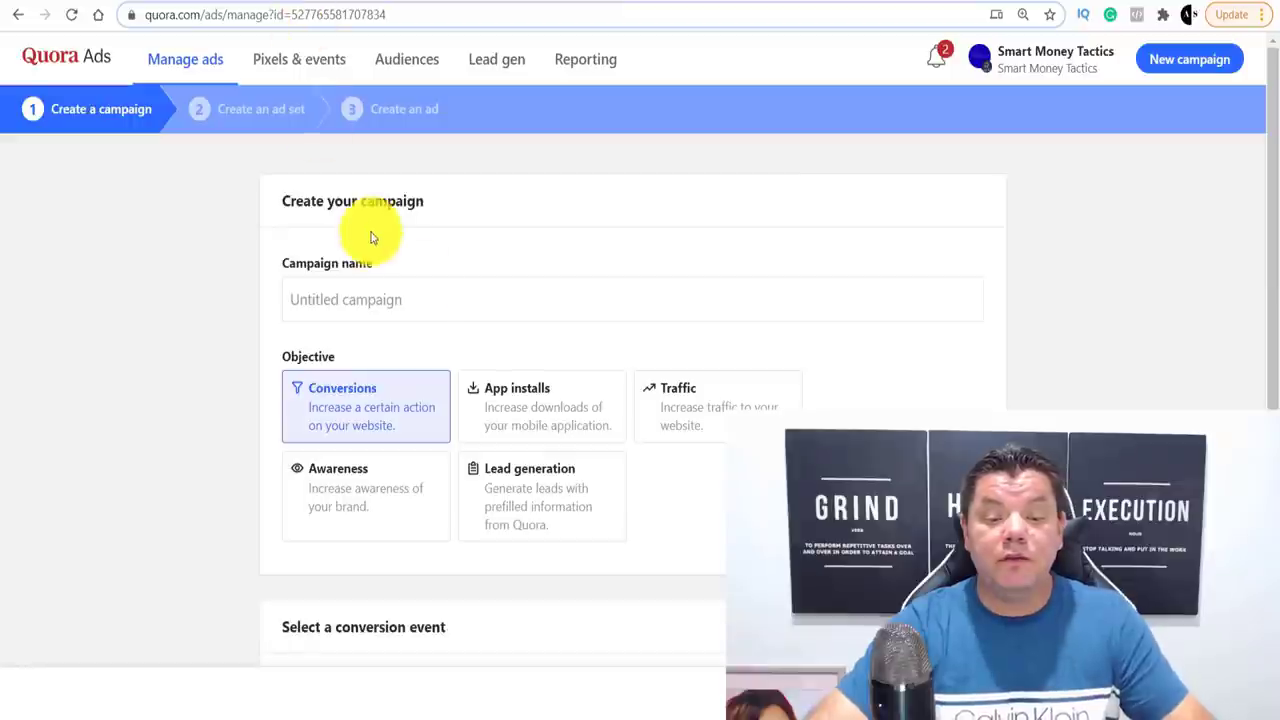
{"action": "left_click", "coordinate": [405, 289]}
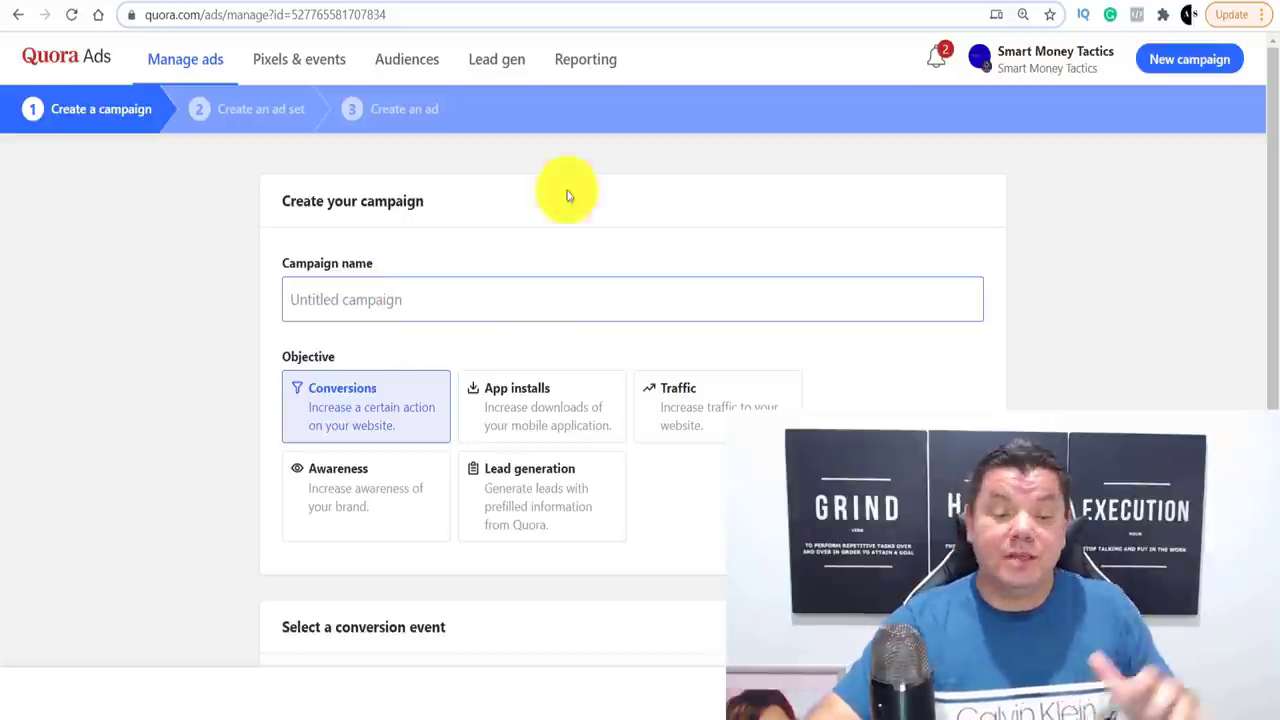
{"action": "left_click", "coordinate": [59, 520]}
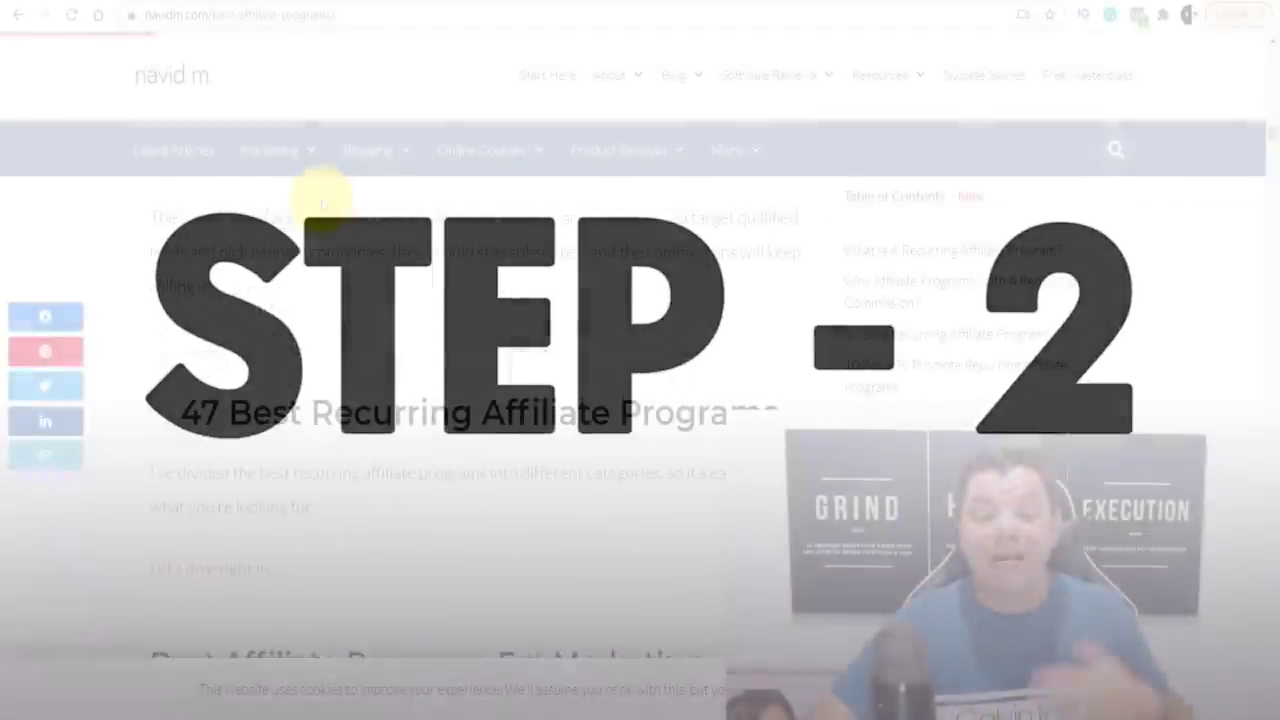
Locate the "47 Best Recurring Affiliate Programs" section in the best affiliate programs article and highlight its heading
{"action": "scroll", "coordinate": [351, 195], "scroll_direction": "up", "scroll_amount": 10}
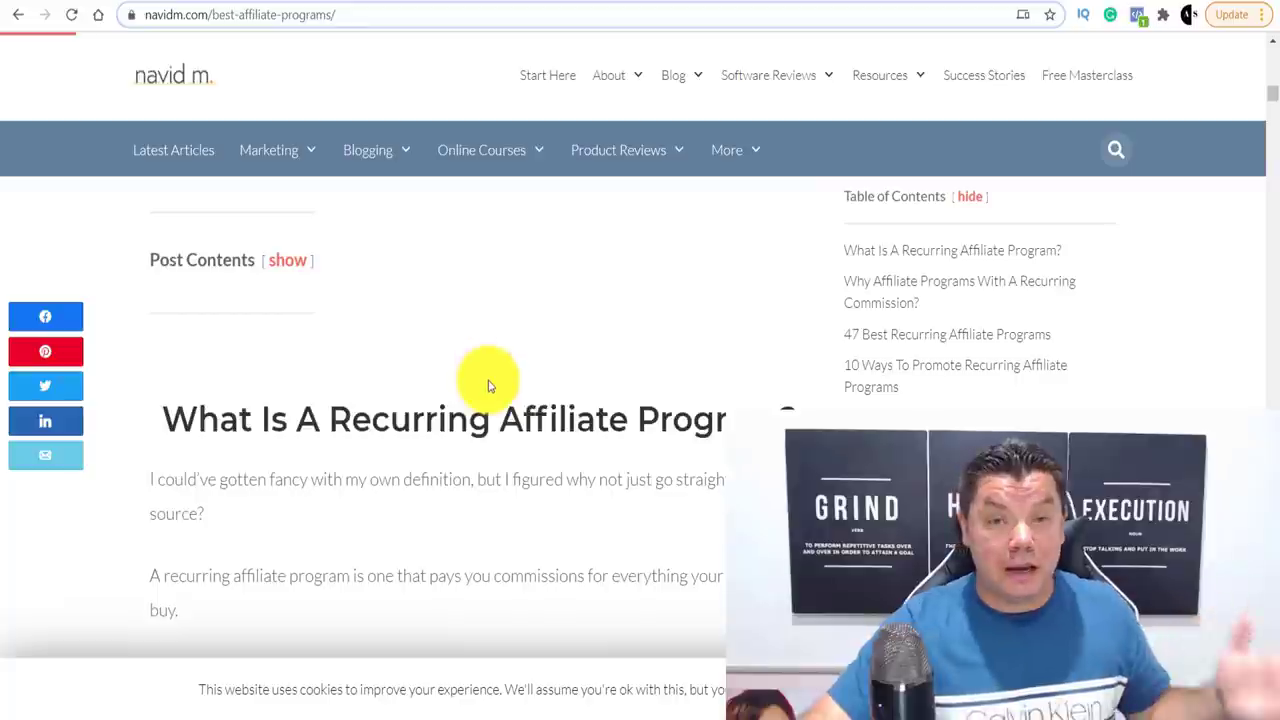
{"action": "scroll", "coordinate": [500, 390], "scroll_direction": "down", "scroll_amount": 10}
{"action": "scroll", "coordinate": [502, 397], "scroll_direction": "down", "scroll_amount": 15}
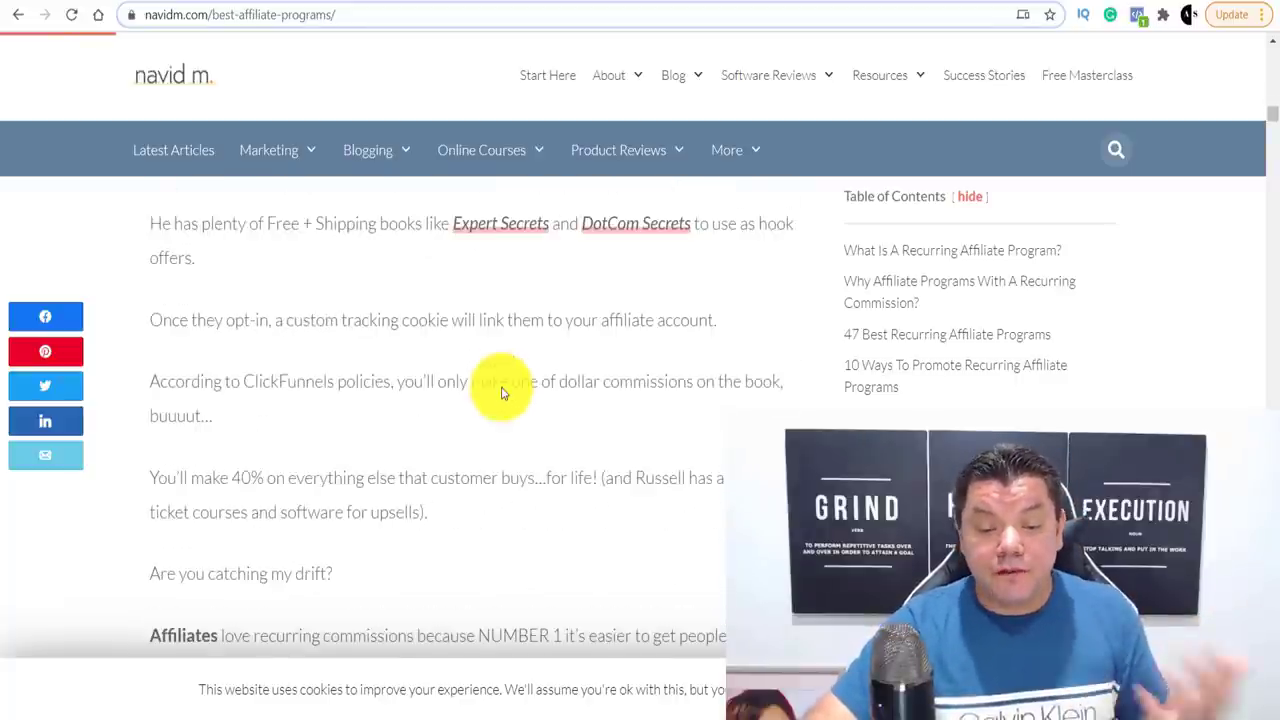
{"action": "scroll", "coordinate": [500, 386], "scroll_direction": "down", "scroll_amount": 5}
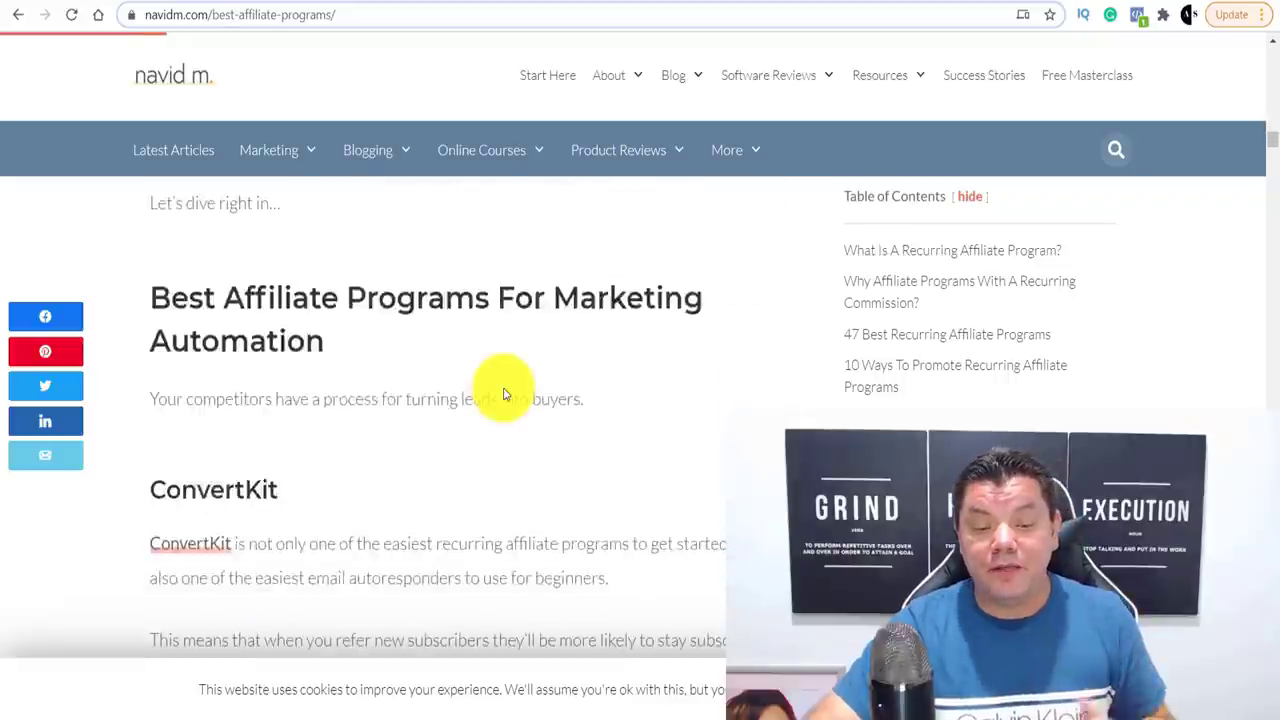
{"action": "scroll", "coordinate": [229, 337], "scroll_direction": "up", "scroll_amount": 3}
{"action": "left_click_drag", "start_coordinate": [183, 321], "coordinate": [746, 289]}
{"action": "left_click", "coordinate": [746, 284]}
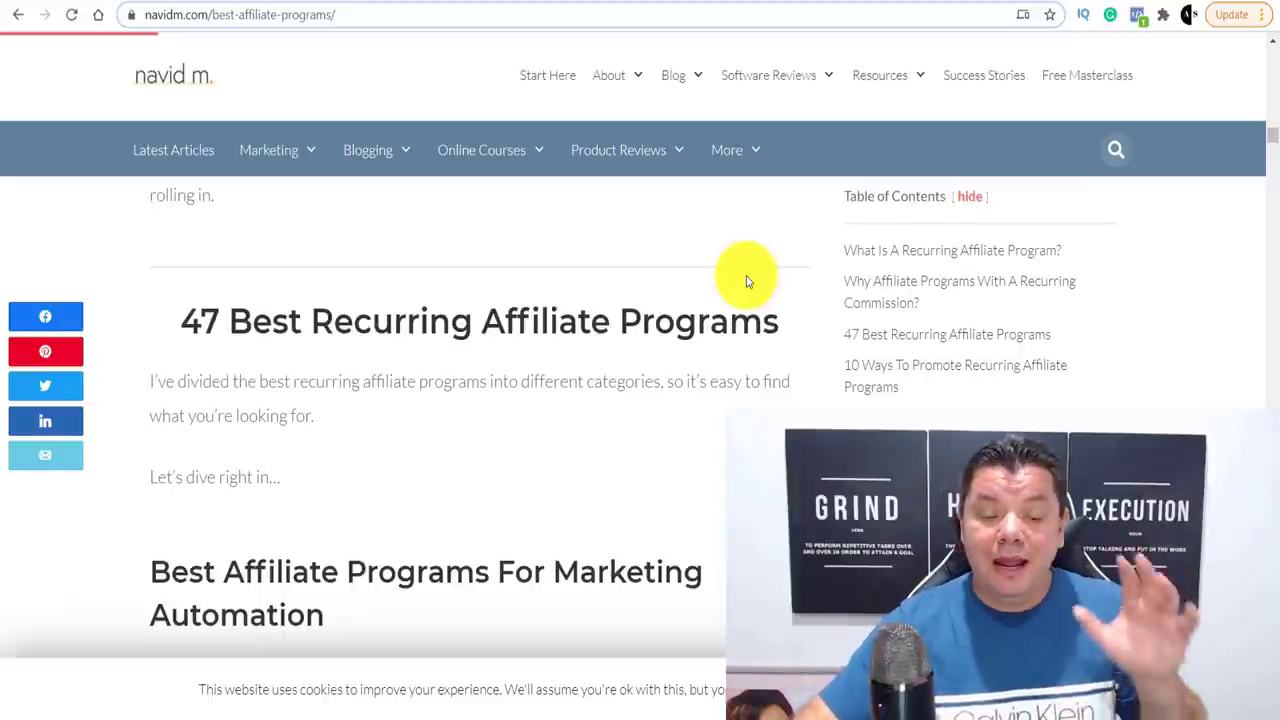
Examine the marketing automation programs and their commission terms, from ConvertKit through AWeber, GetResponse and Drip to SendLoop
{"action": "scroll", "coordinate": [709, 465], "scroll_direction": "down", "scroll_amount": 1}
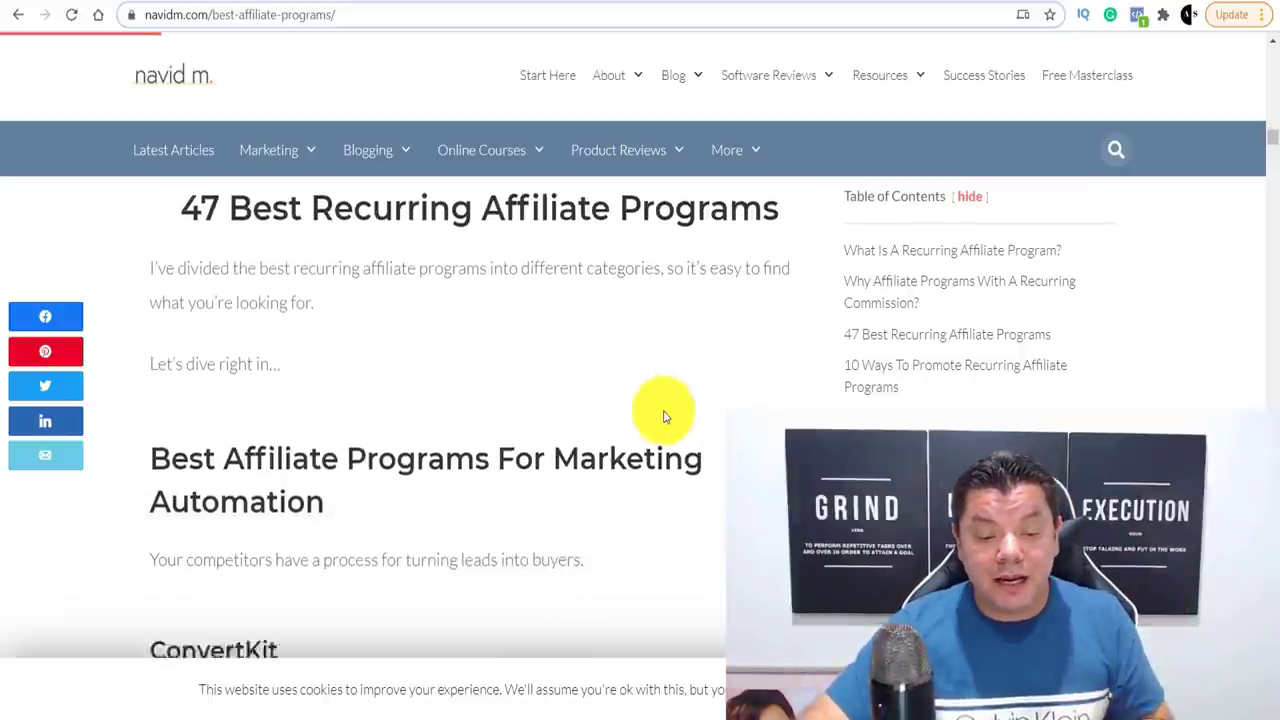
{"action": "scroll", "coordinate": [663, 417], "scroll_direction": "down", "scroll_amount": 5}
{"action": "scroll", "coordinate": [391, 314], "scroll_direction": "up", "scroll_amount": 2}
{"action": "scroll", "coordinate": [250, 328], "scroll_direction": "down", "scroll_amount": 1}
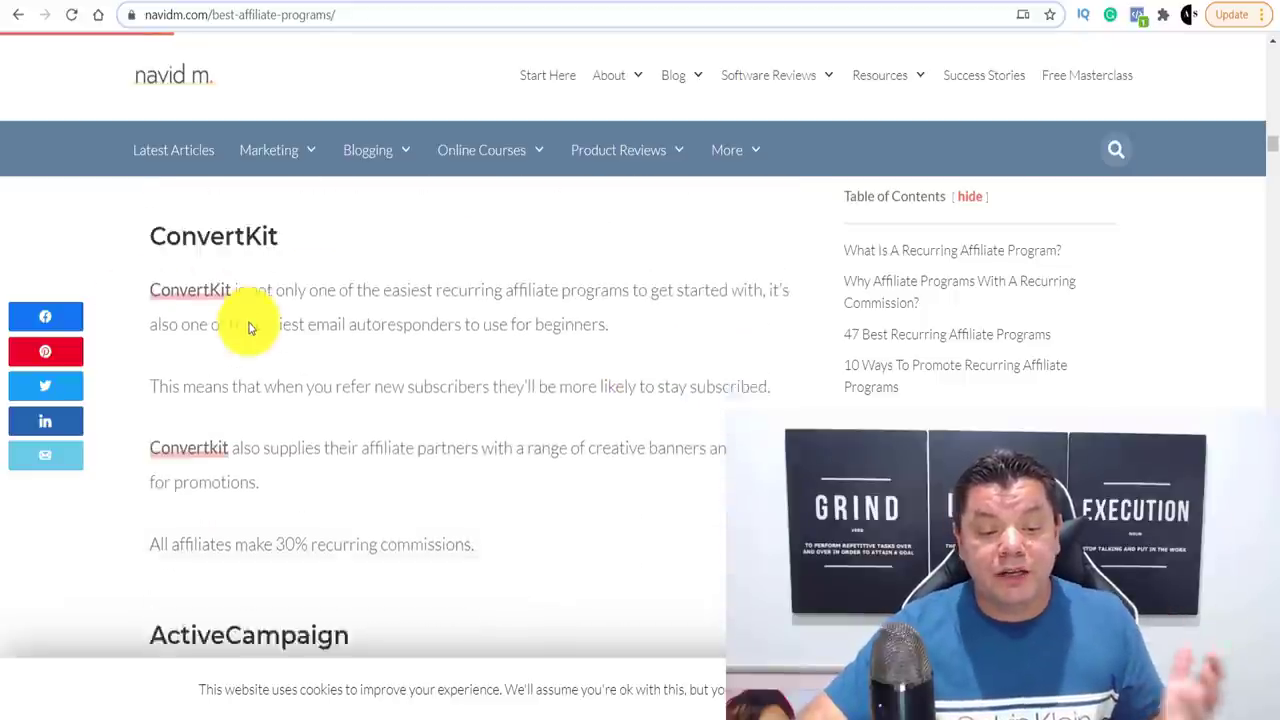
{"action": "scroll", "coordinate": [250, 328], "scroll_direction": "up", "scroll_amount": 1}
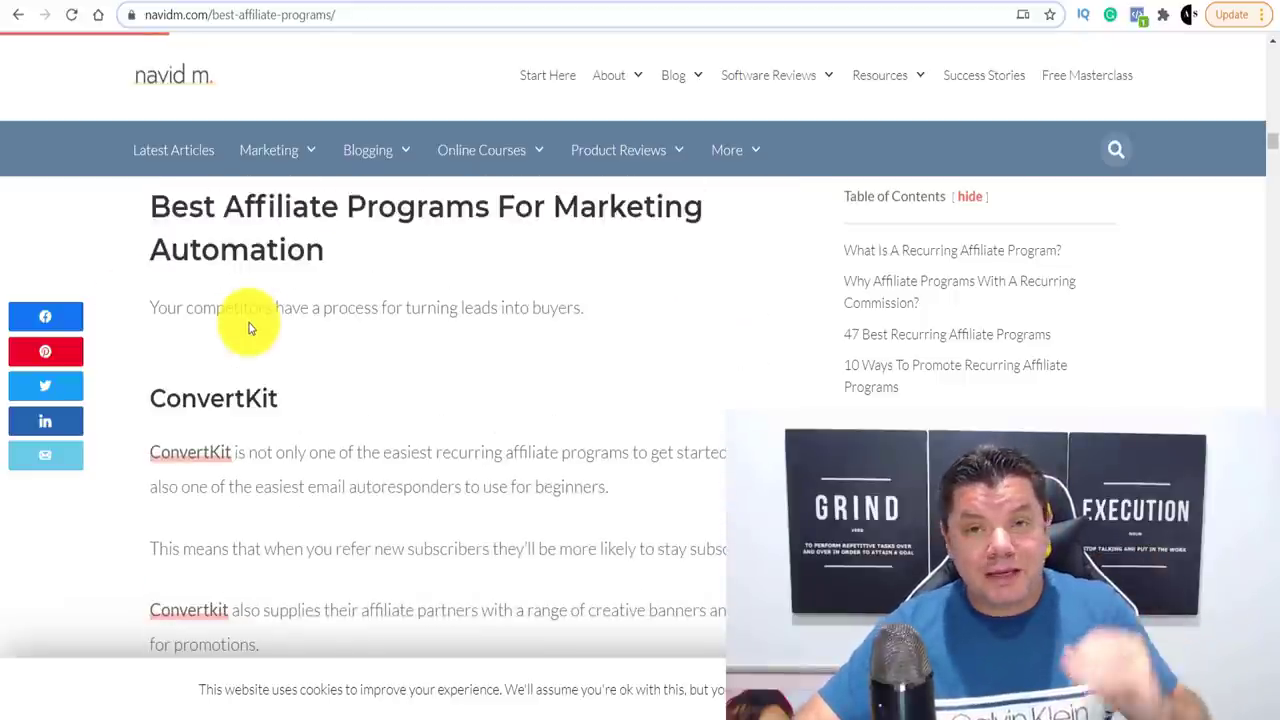
{"action": "scroll", "coordinate": [183, 400], "scroll_direction": "down", "scroll_amount": 1}
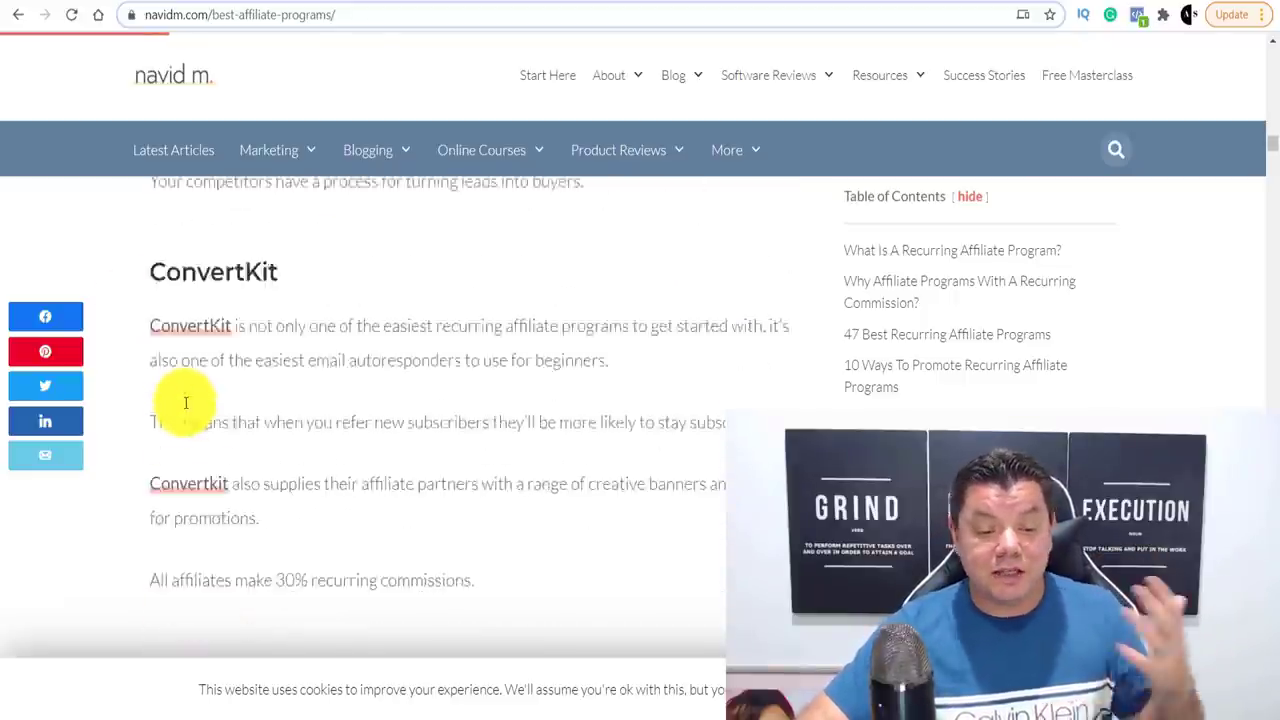
{"action": "scroll", "coordinate": [186, 401], "scroll_direction": "down", "scroll_amount": 3}
{"action": "scroll", "coordinate": [185, 360], "scroll_direction": "down", "scroll_amount": 5}
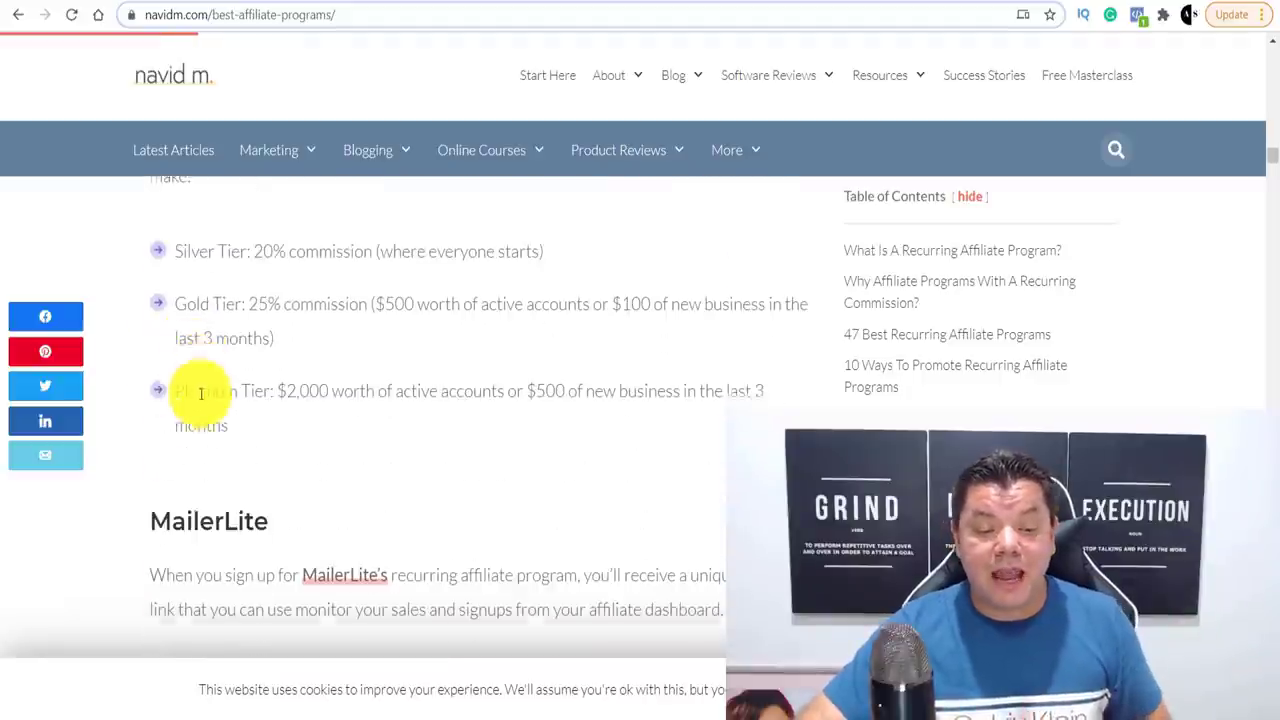
{"action": "scroll", "coordinate": [200, 393], "scroll_direction": "down", "scroll_amount": 8}
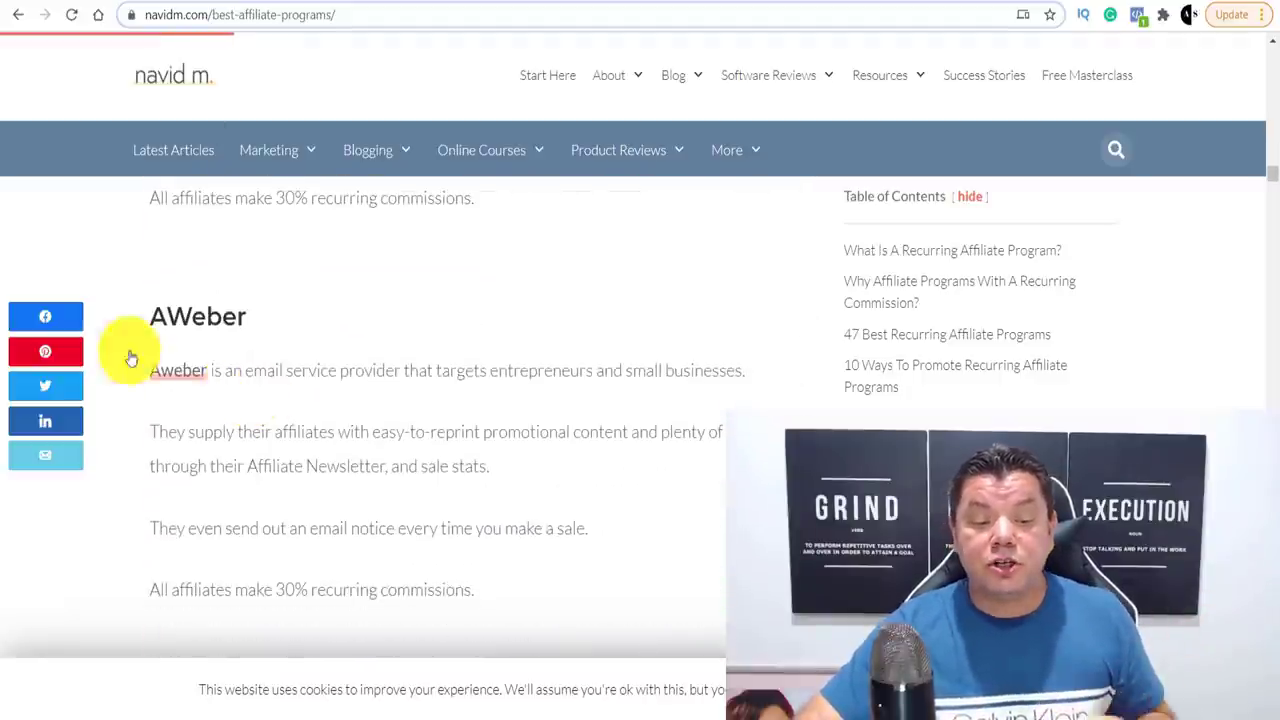
{"action": "scroll", "coordinate": [214, 316], "scroll_direction": "down", "scroll_amount": 6}
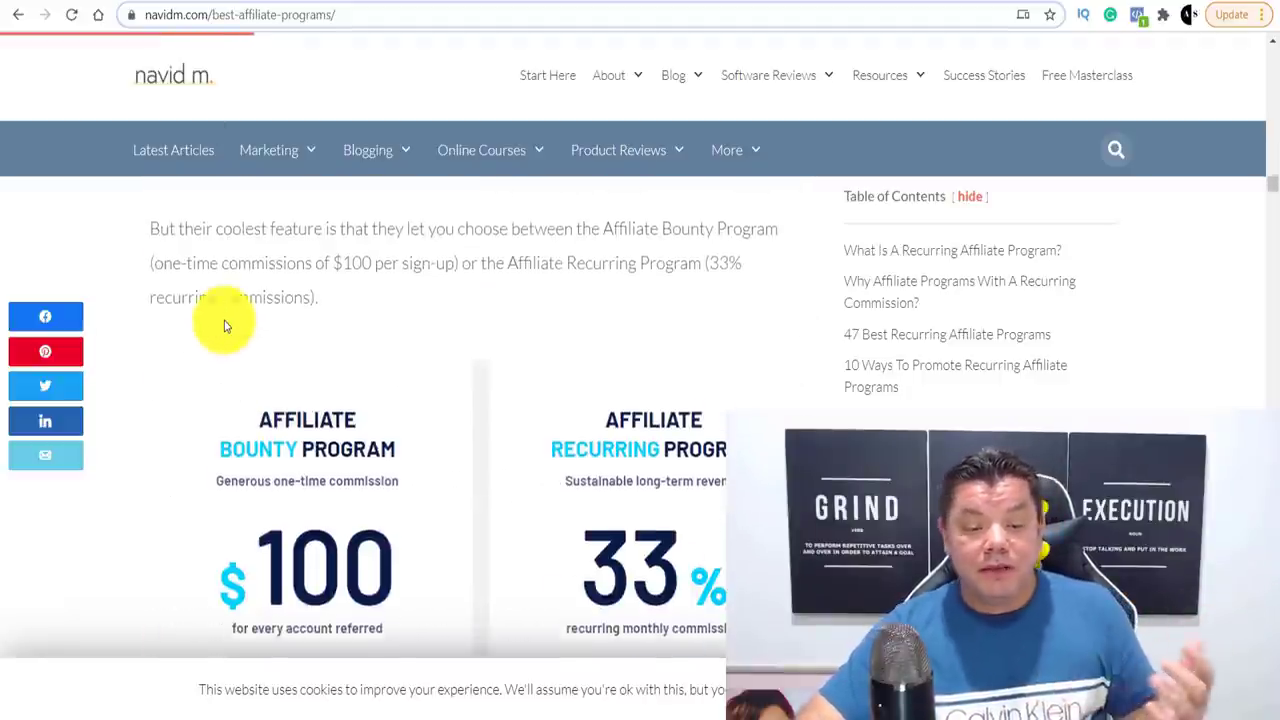
{"action": "scroll", "coordinate": [474, 494], "scroll_direction": "up", "scroll_amount": 3}
{"action": "scroll", "coordinate": [457, 417], "scroll_direction": "down", "scroll_amount": 4}
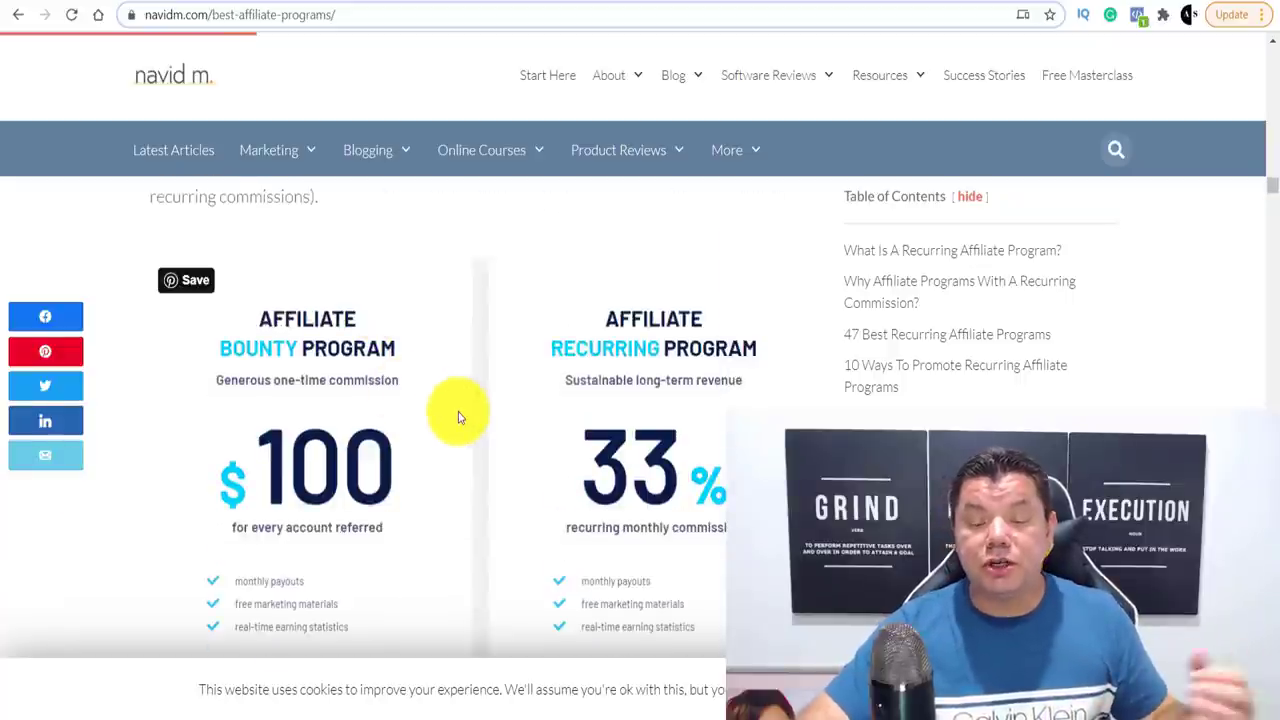
{"action": "scroll", "coordinate": [458, 417], "scroll_direction": "down", "scroll_amount": 5}
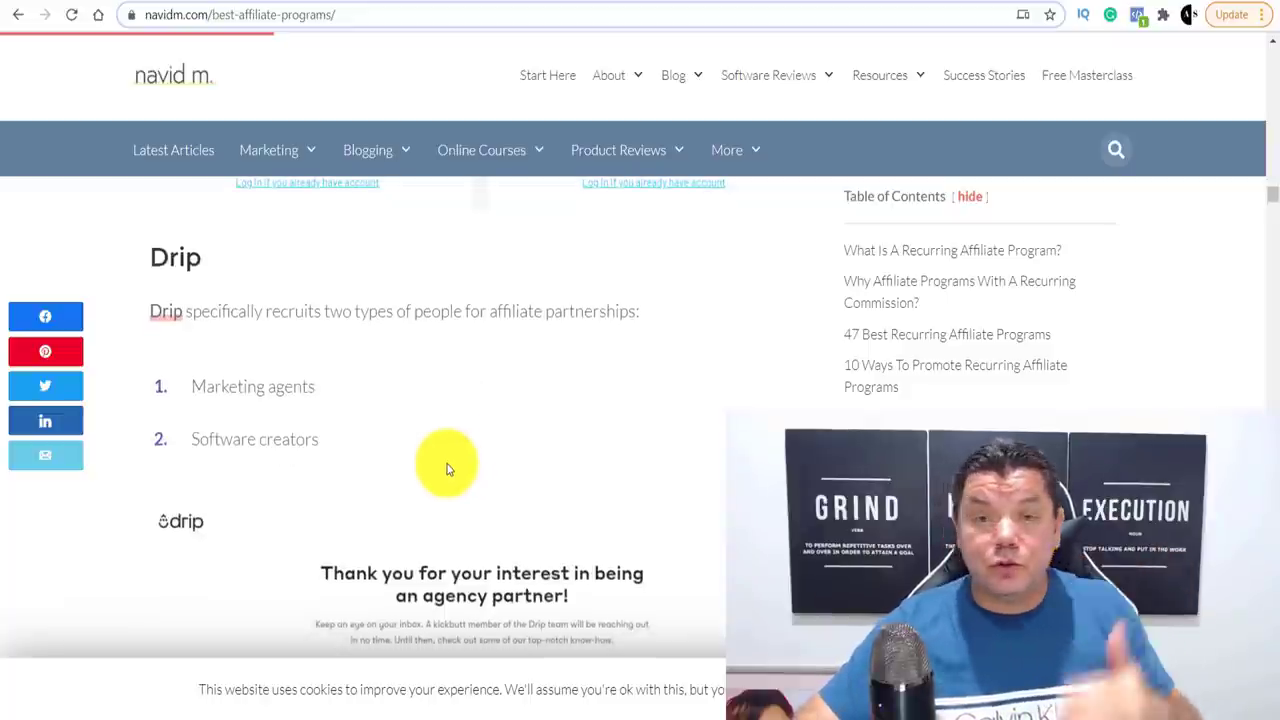
{"action": "scroll", "coordinate": [447, 469], "scroll_direction": "down", "scroll_amount": 8}
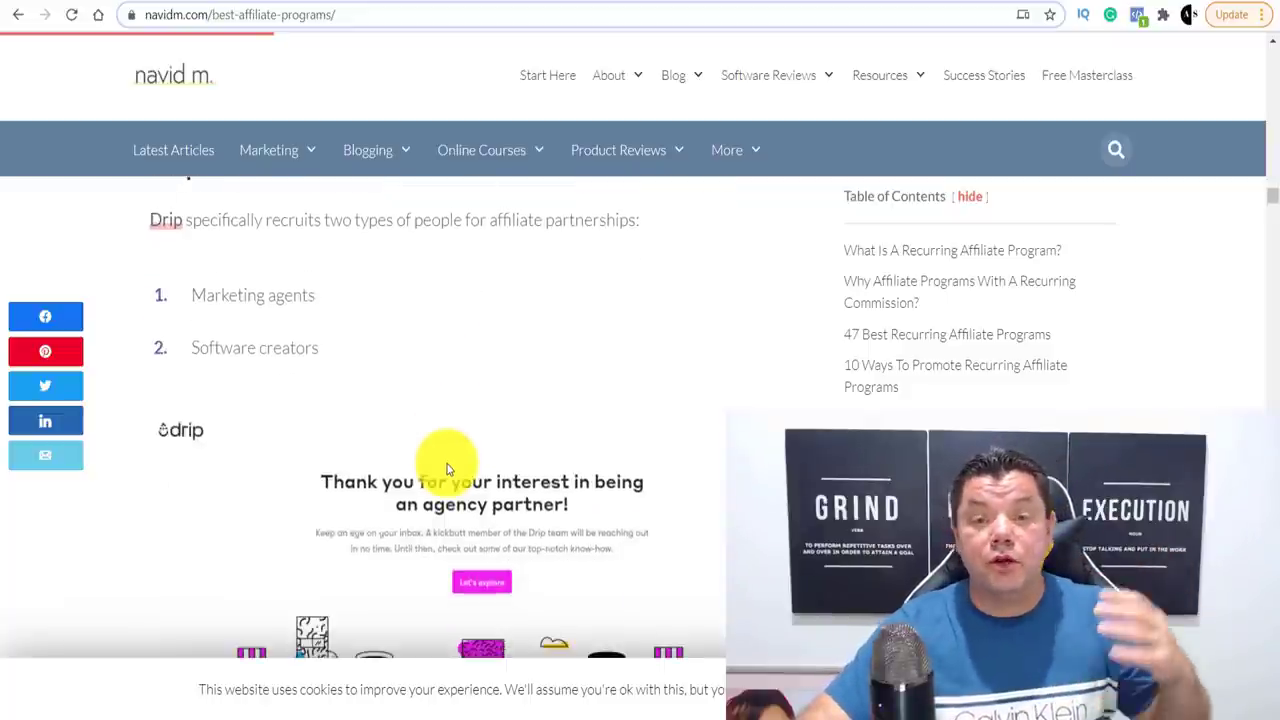
{"action": "scroll", "coordinate": [363, 393], "scroll_direction": "down", "scroll_amount": 12}
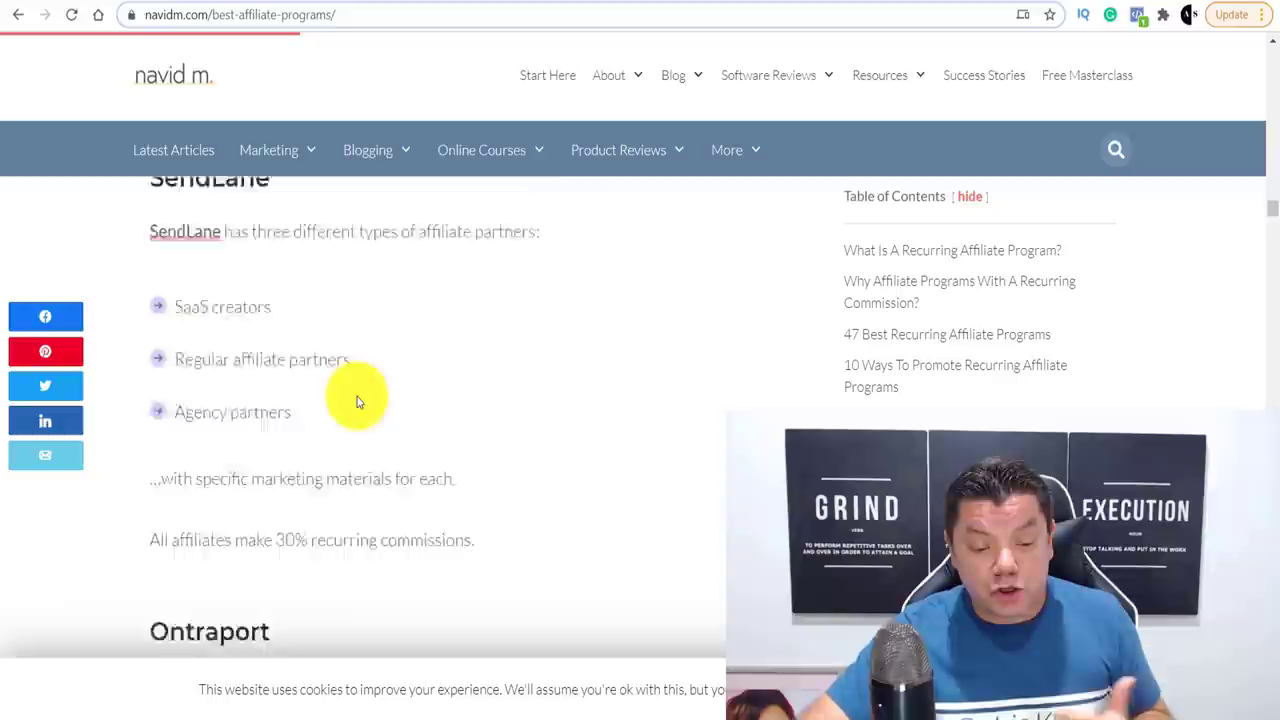
{"action": "scroll", "coordinate": [358, 393], "scroll_direction": "down", "scroll_amount": 2}
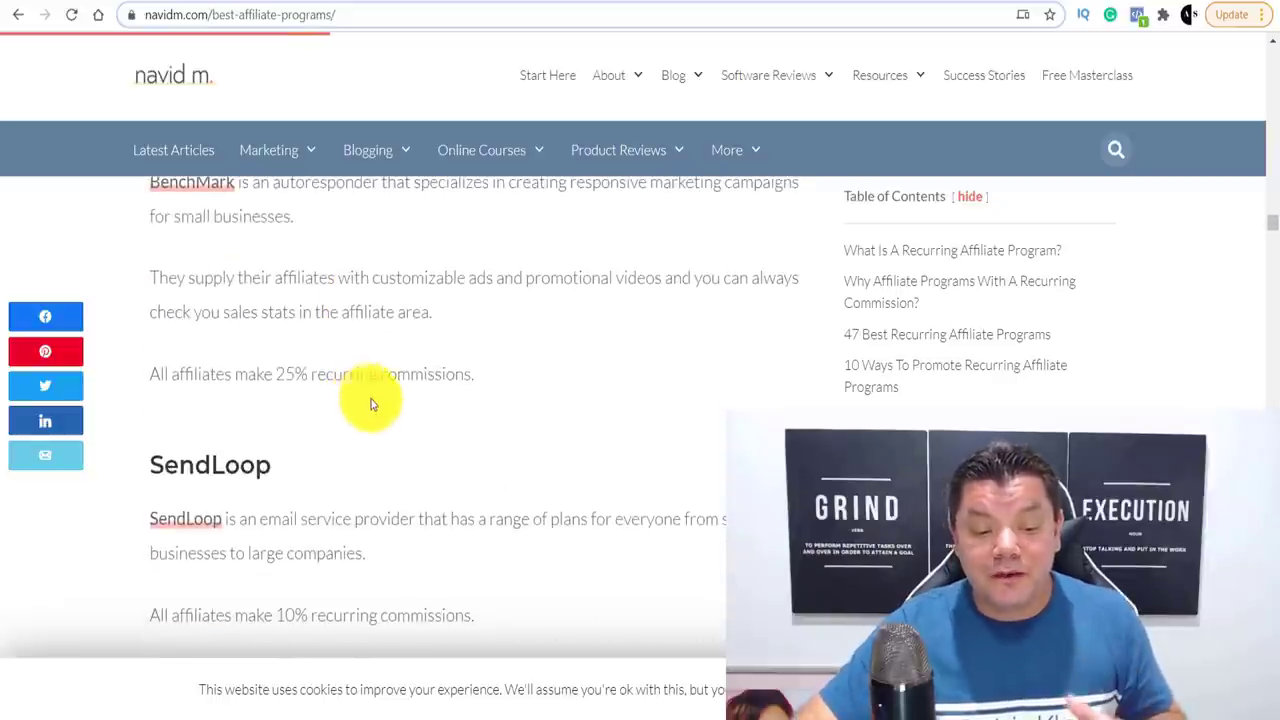
Go back to the start of the affiliate program list and review the ConvertKit entry
{"action": "scroll", "coordinate": [371, 400], "scroll_direction": "up", "scroll_amount": 14}
{"action": "scroll", "coordinate": [388, 408], "scroll_direction": "up", "scroll_amount": 15}
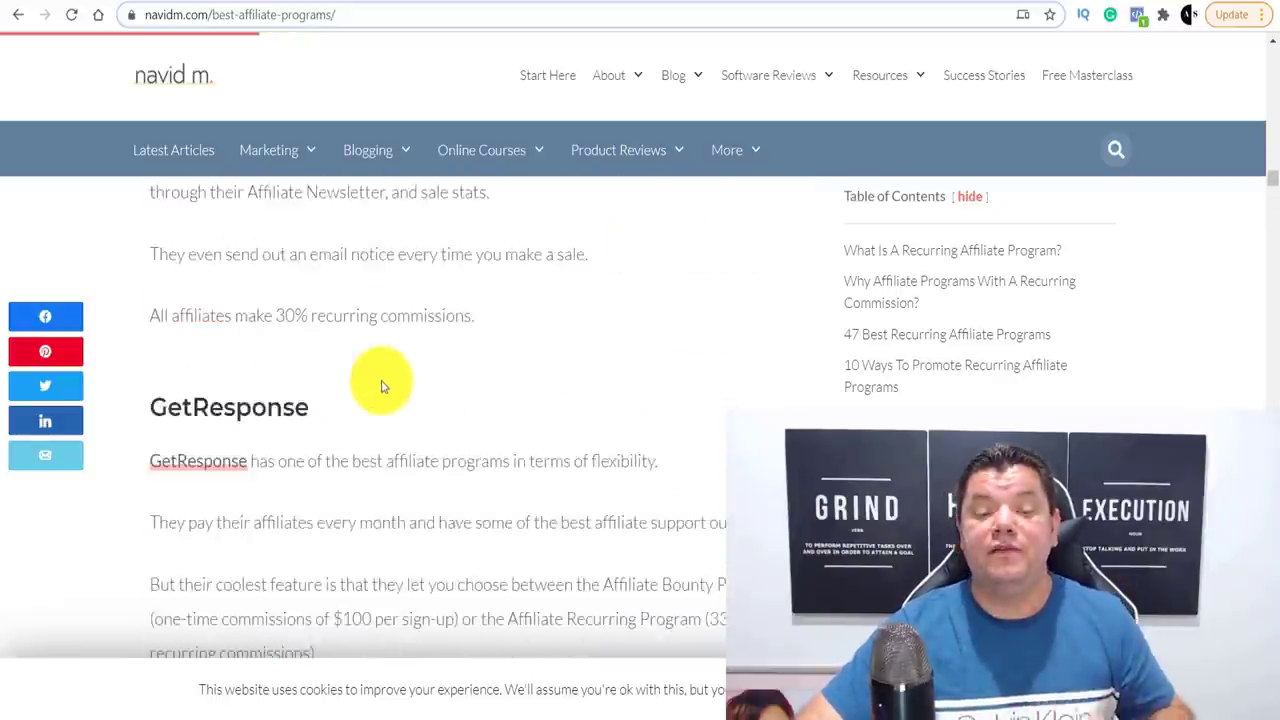
{"action": "scroll", "coordinate": [343, 373], "scroll_direction": "up", "scroll_amount": 8}
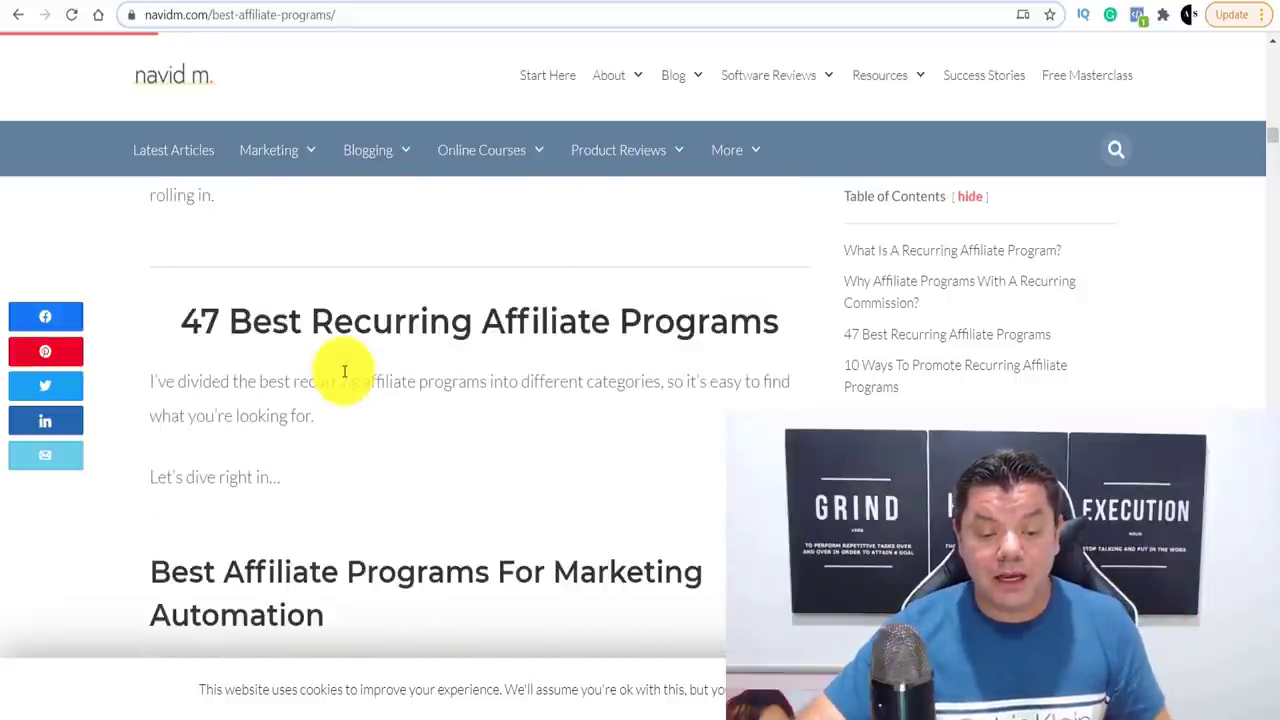
{"action": "scroll", "coordinate": [290, 390], "scroll_direction": "down", "scroll_amount": 4}
{"action": "scroll", "coordinate": [239, 383], "scroll_direction": "down", "scroll_amount": 2}
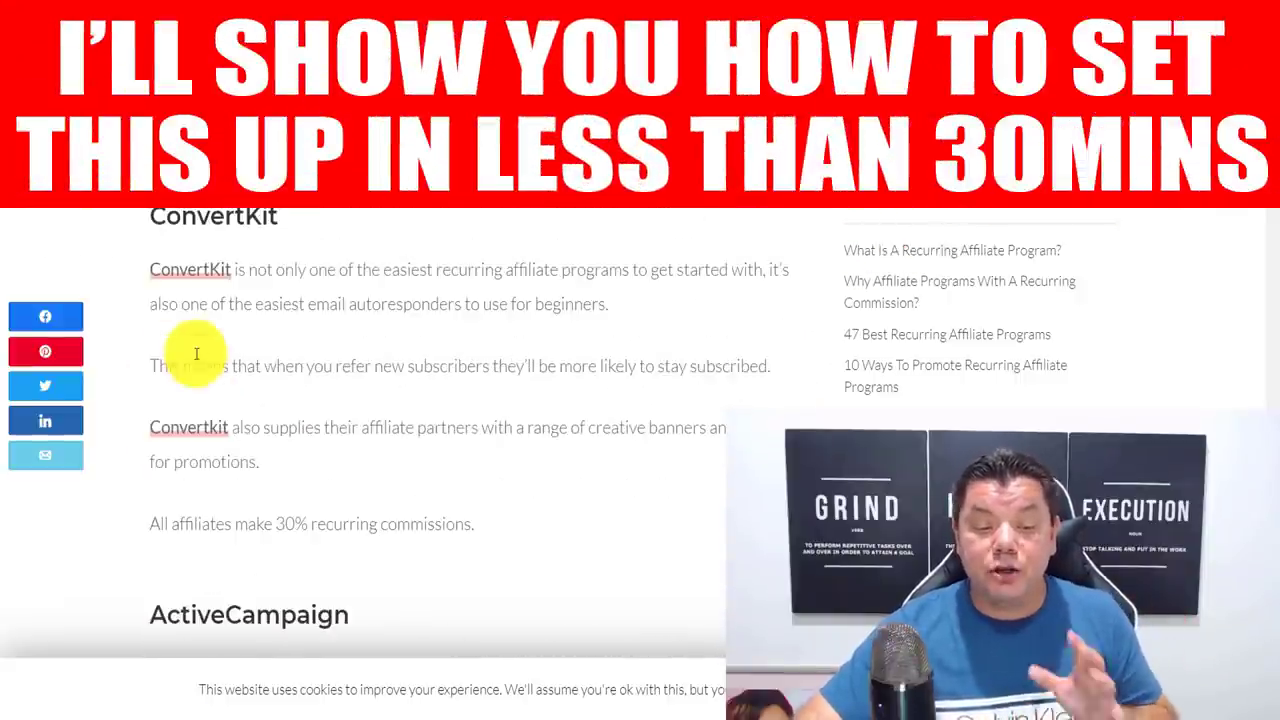
Review the subscription plans on ConvertKit's pricing page and highlight the Free plan's heading
{"action": "scroll", "coordinate": [214, 326], "scroll_direction": "up", "scroll_amount": 1}
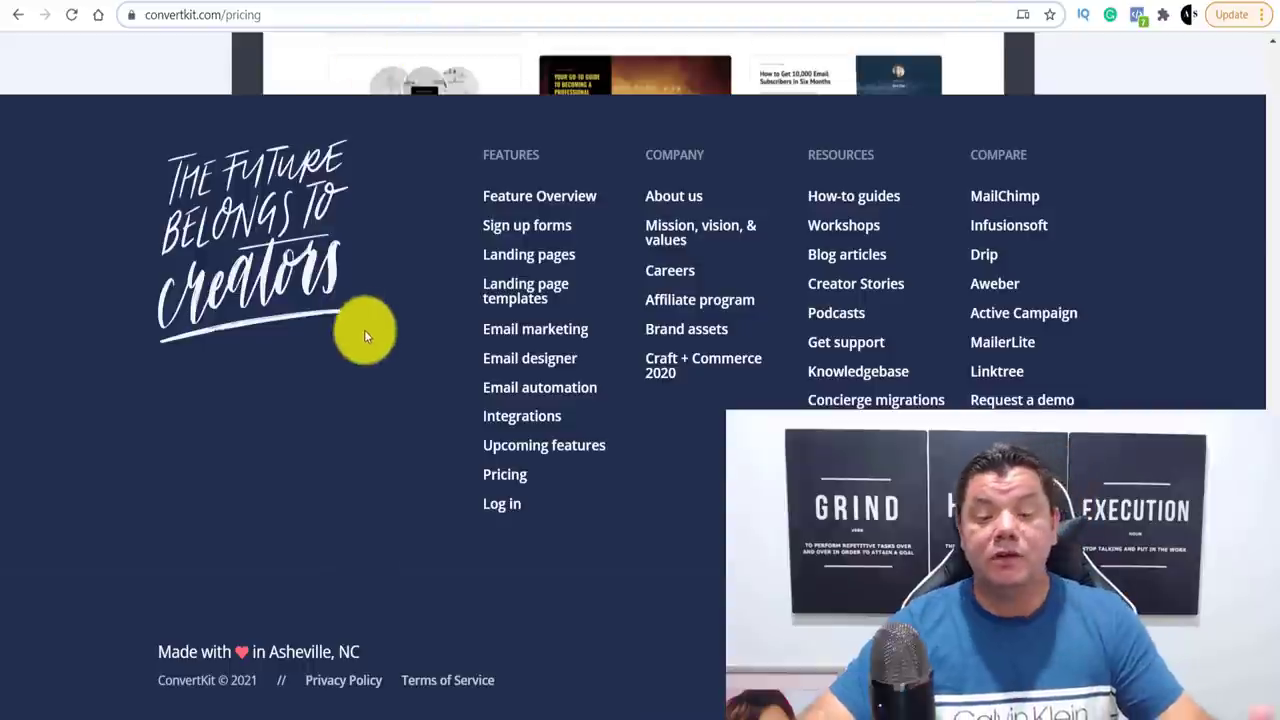
{"action": "scroll", "coordinate": [363, 334], "scroll_direction": "up", "scroll_amount": 5}
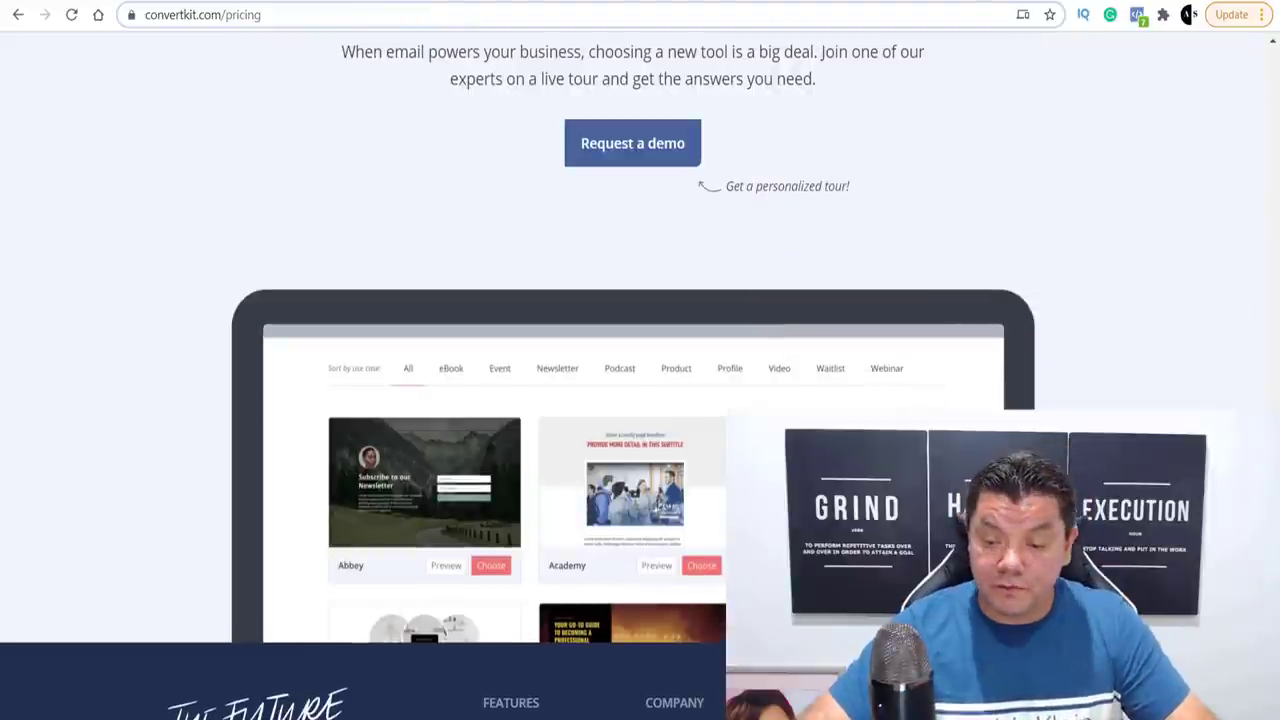
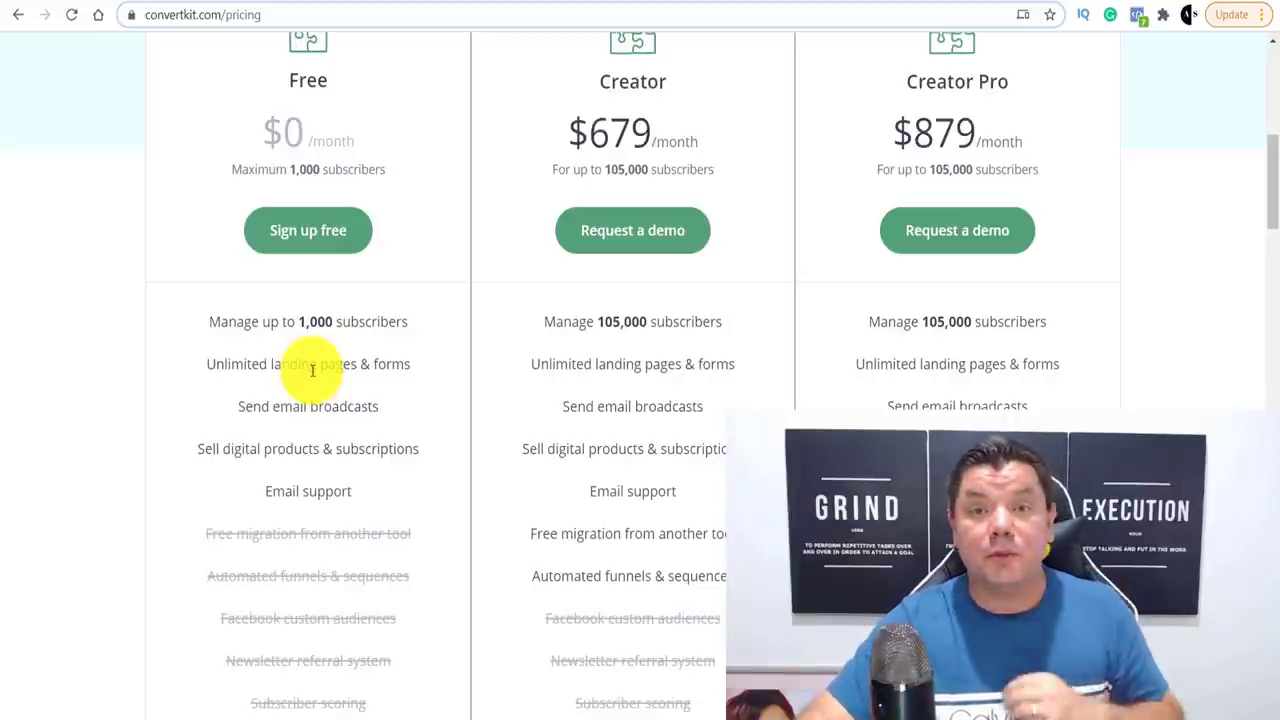
{"action": "scroll", "coordinate": [244, 375], "scroll_direction": "up", "scroll_amount": 1}
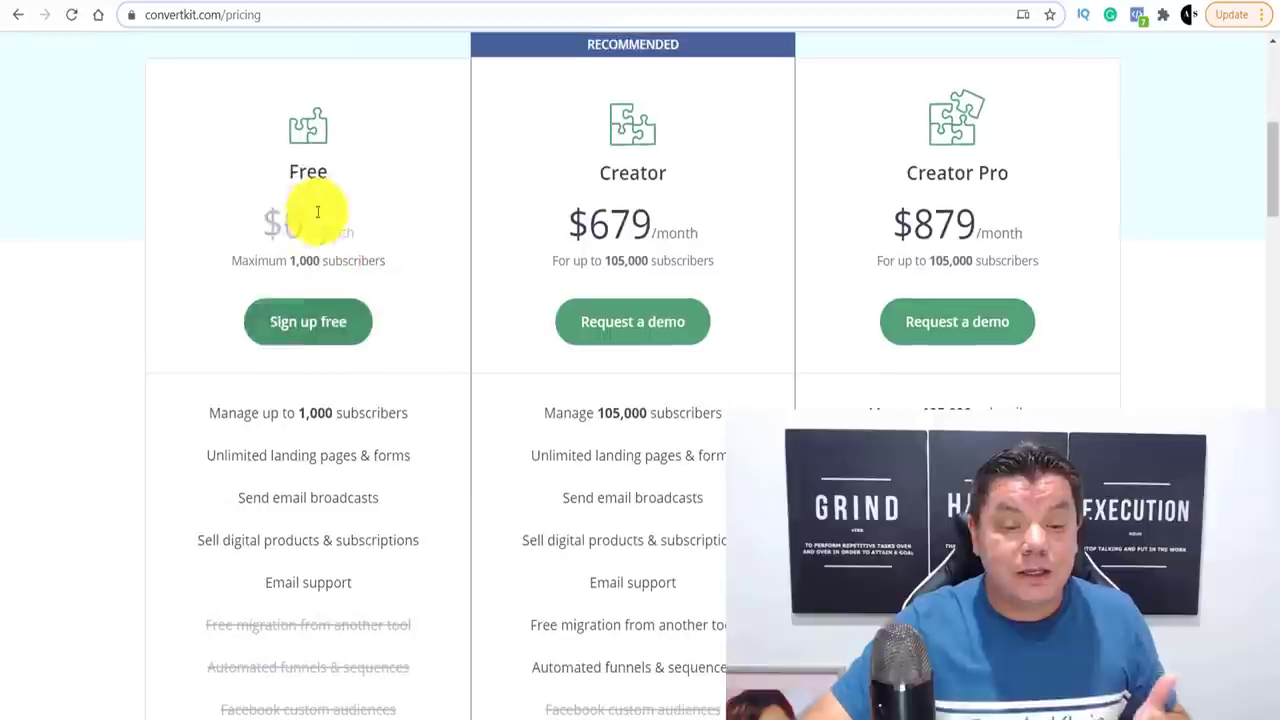
{"action": "double_click", "coordinate": [320, 171]}
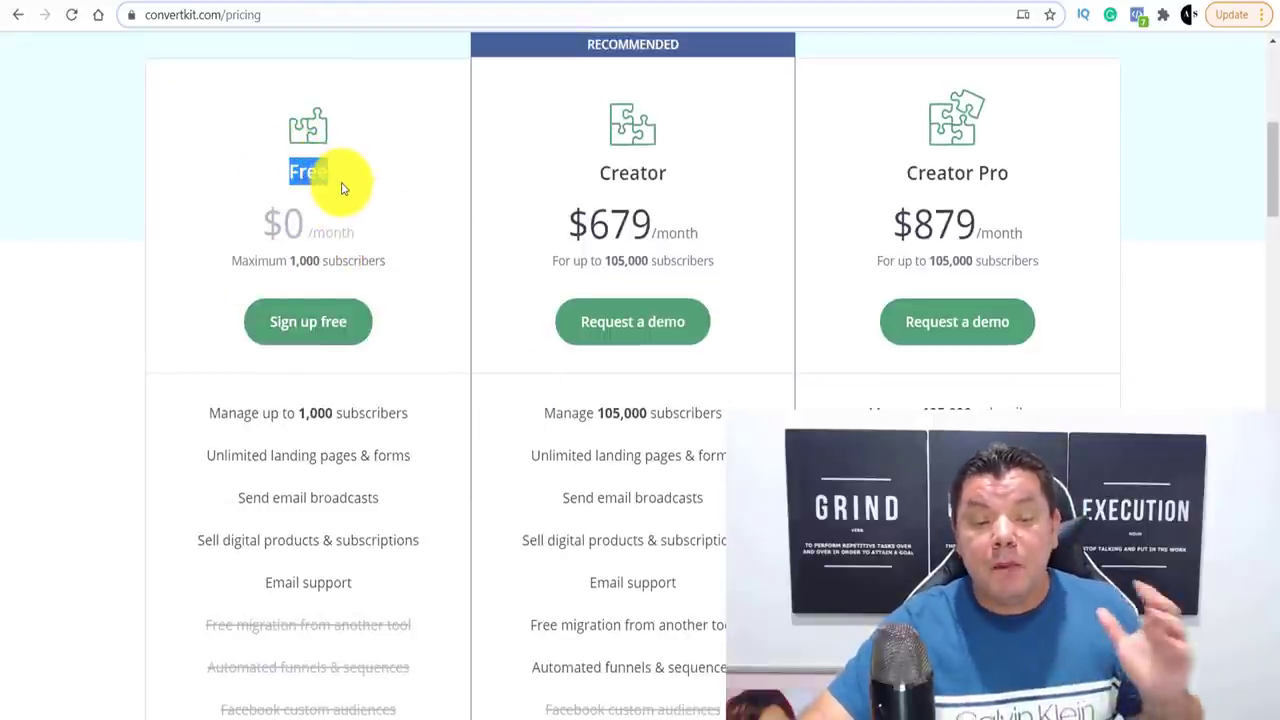
{"action": "left_click", "coordinate": [330, 207]}
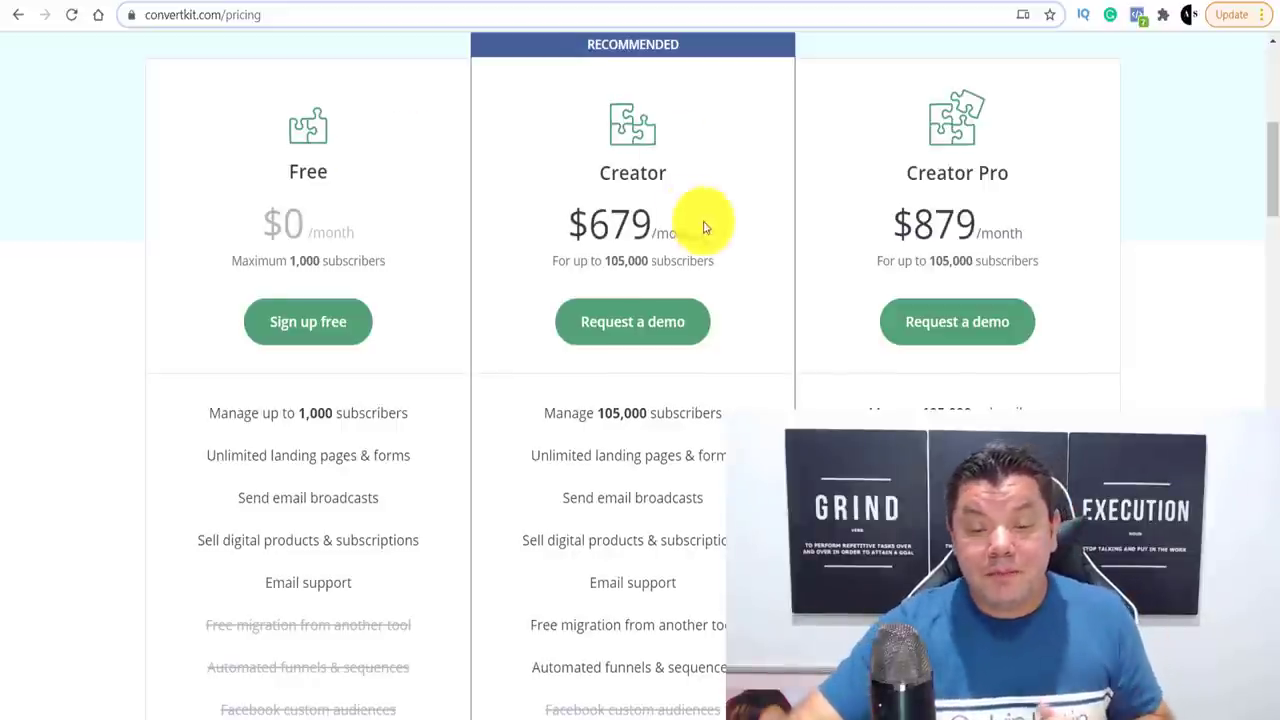
Open ConvertKit's affiliate program page from the pricing page and highlight the recurring 30% commission text
{"action": "scroll", "coordinate": [943, 200], "scroll_direction": "up", "scroll_amount": 5}
{"action": "scroll", "coordinate": [1277, 352], "scroll_direction": "down", "scroll_amount": 6}
{"action": "scroll", "coordinate": [1277, 352], "scroll_direction": "down", "scroll_amount": 20}
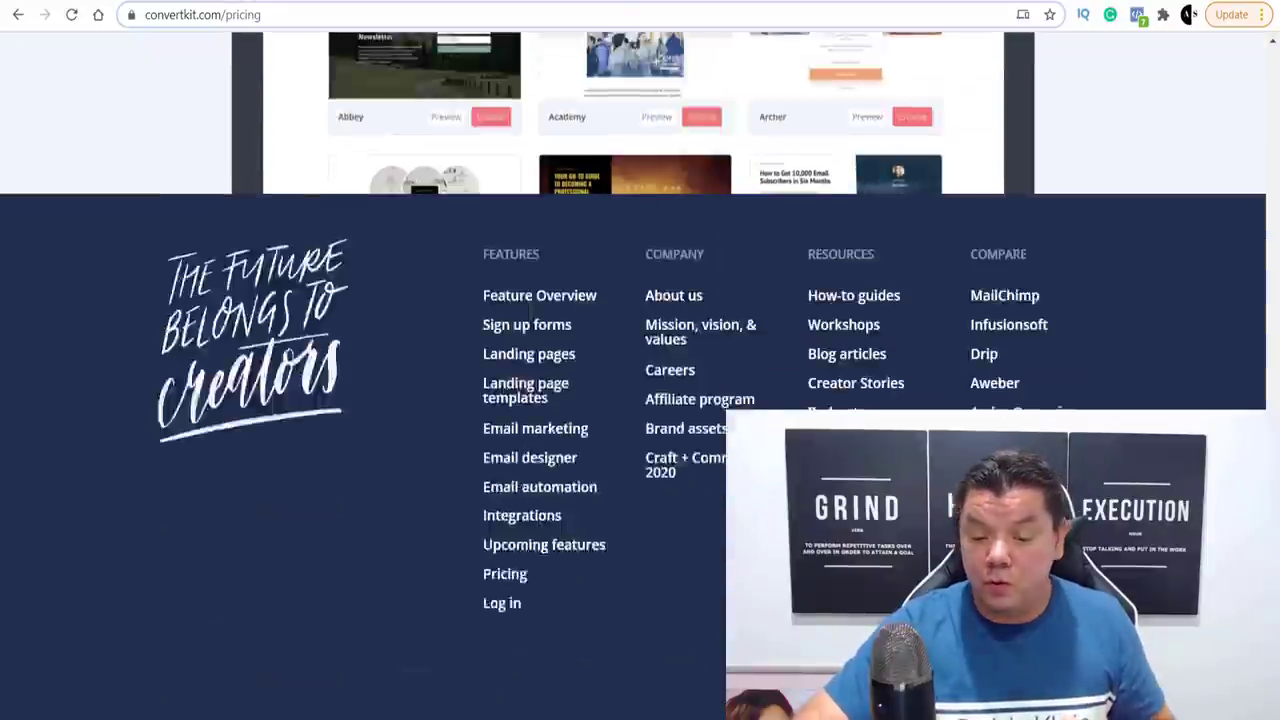
{"action": "left_click", "coordinate": [703, 300]}
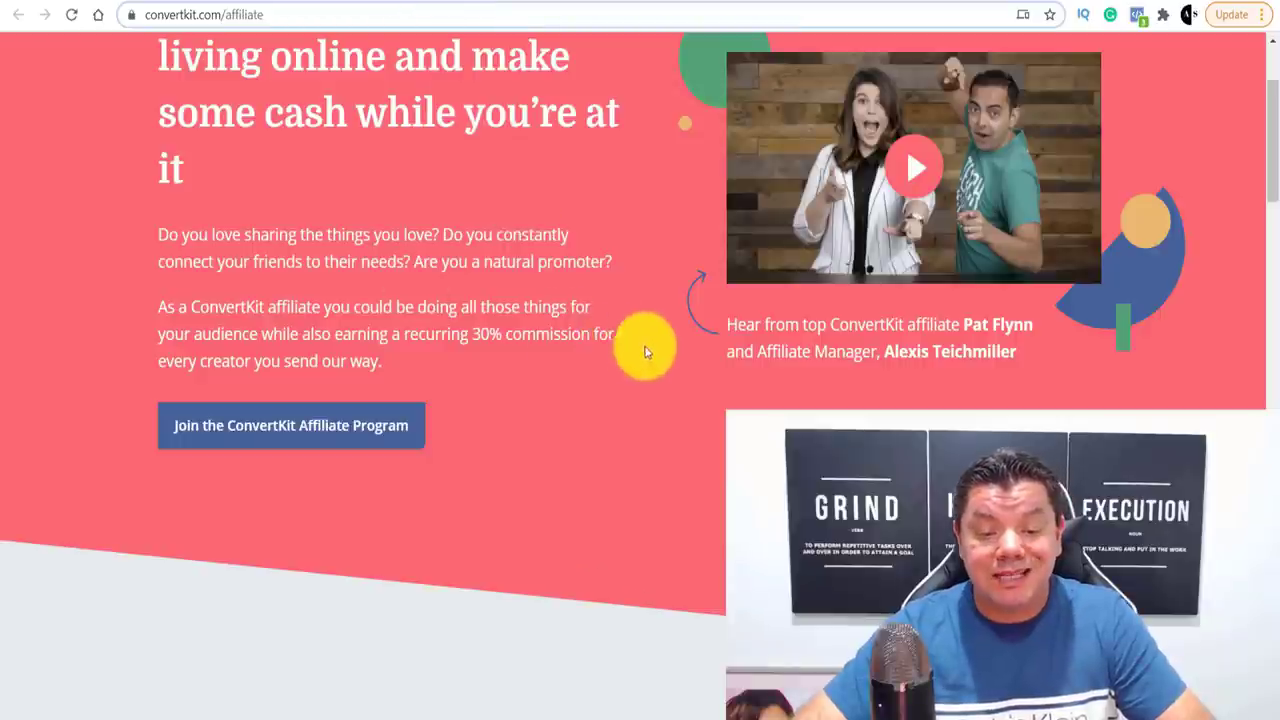
{"action": "left_click_drag", "start_coordinate": [472, 334], "coordinate": [633, 347]}
{"action": "left_click", "coordinate": [633, 347]}
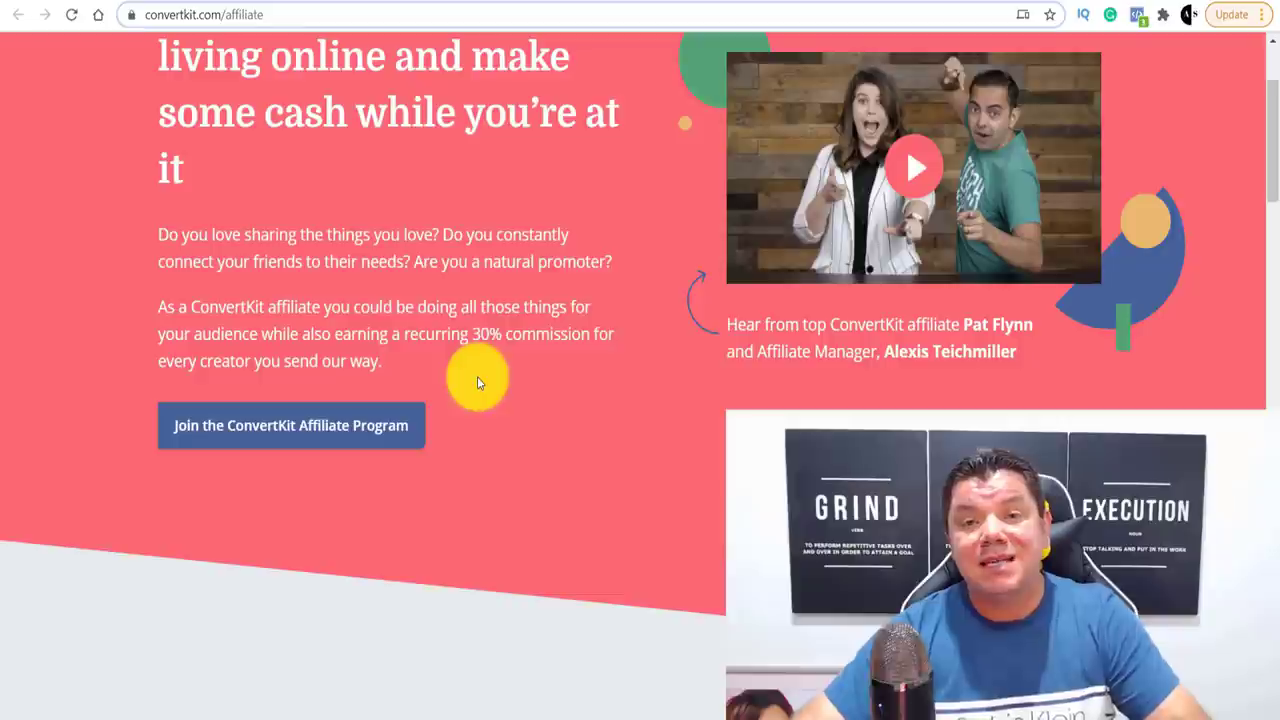
Find the affiliate commission calculator in the Earn section and set it to 480 referred accounts
{"action": "scroll", "coordinate": [500, 430], "scroll_direction": "down", "scroll_amount": 5}
{"action": "scroll", "coordinate": [509, 435], "scroll_direction": "down", "scroll_amount": 12}
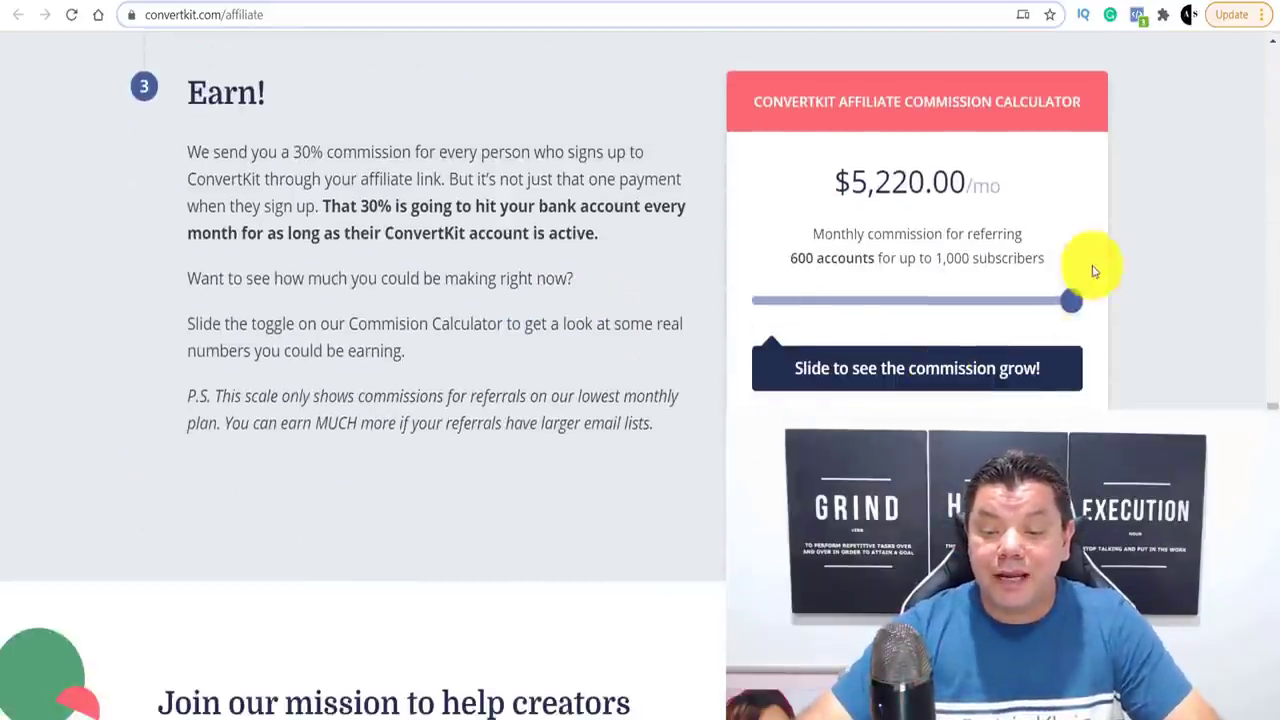
{"action": "left_click_drag", "start_coordinate": [1071, 300], "coordinate": [1005, 303]}
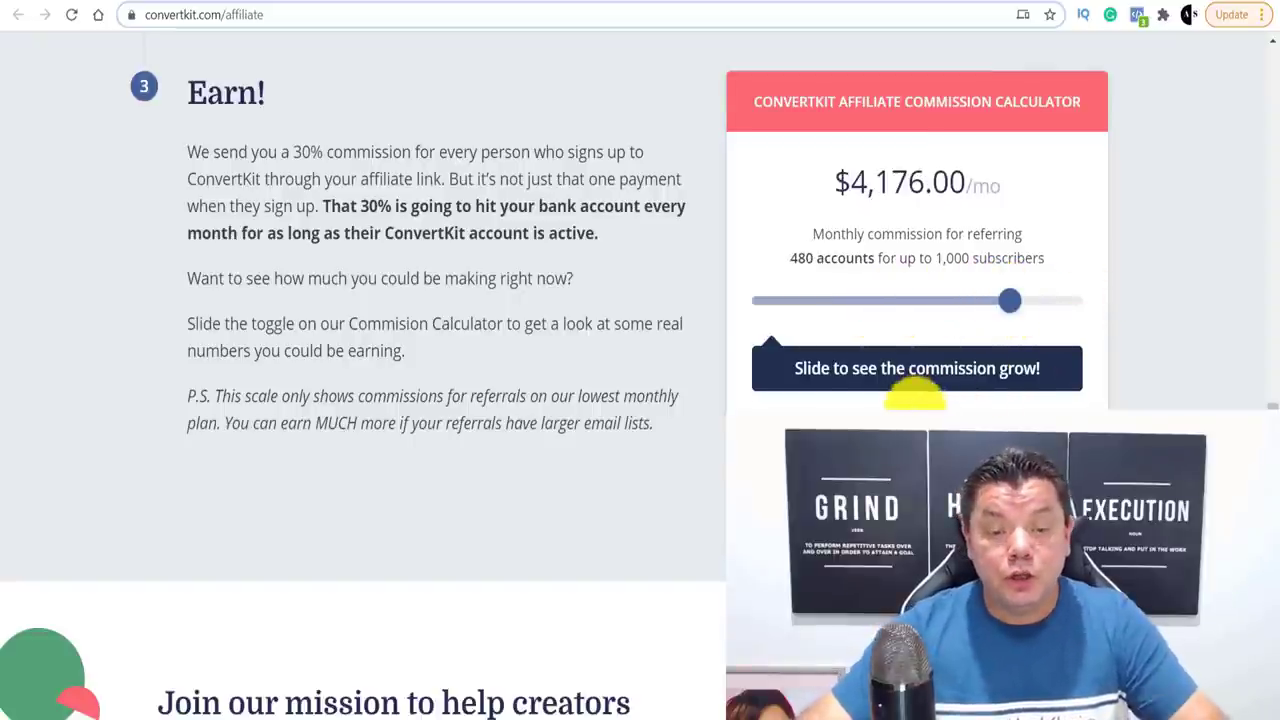
{"action": "scroll", "coordinate": [592, 227], "scroll_direction": "up", "scroll_amount": 3}
{"action": "scroll", "coordinate": [632, 219], "scroll_direction": "down", "scroll_amount": 3}
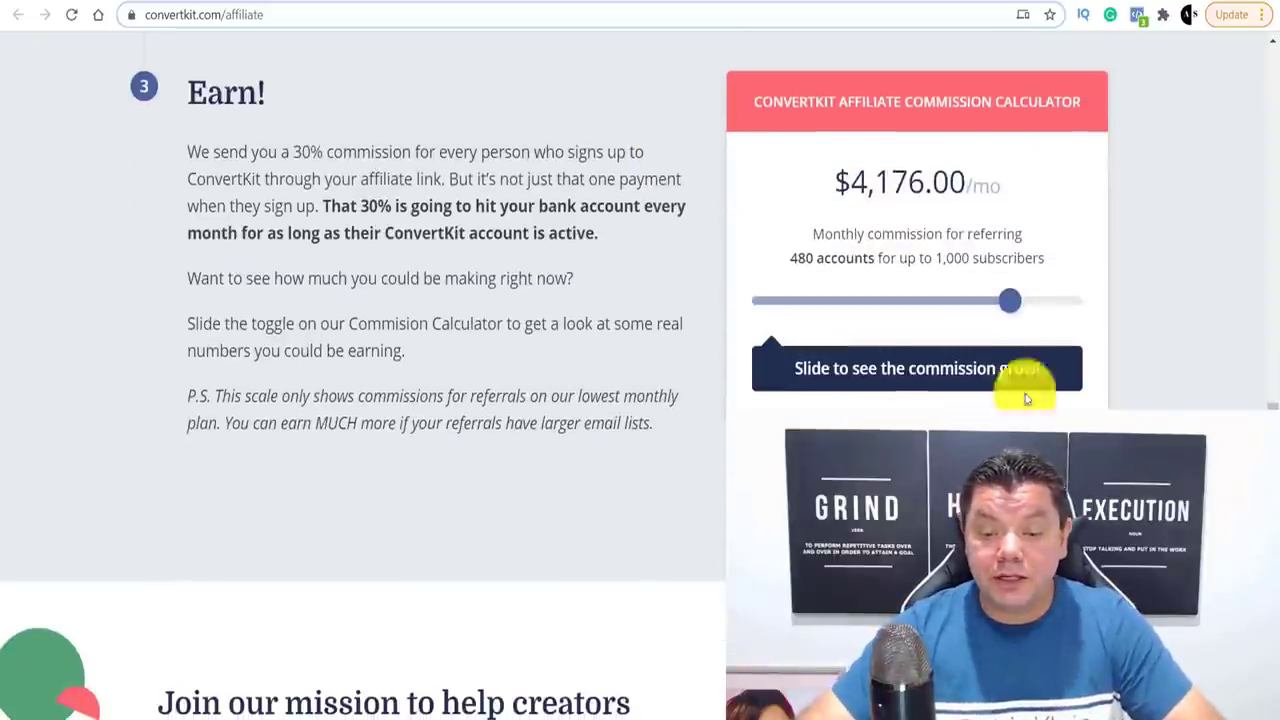
Go back to the affiliate page's introduction and view the option to join the ConvertKit Affiliate Program
{"action": "scroll", "coordinate": [557, 243], "scroll_direction": "up", "scroll_amount": 10}
{"action": "scroll", "coordinate": [557, 240], "scroll_direction": "up", "scroll_amount": 12}
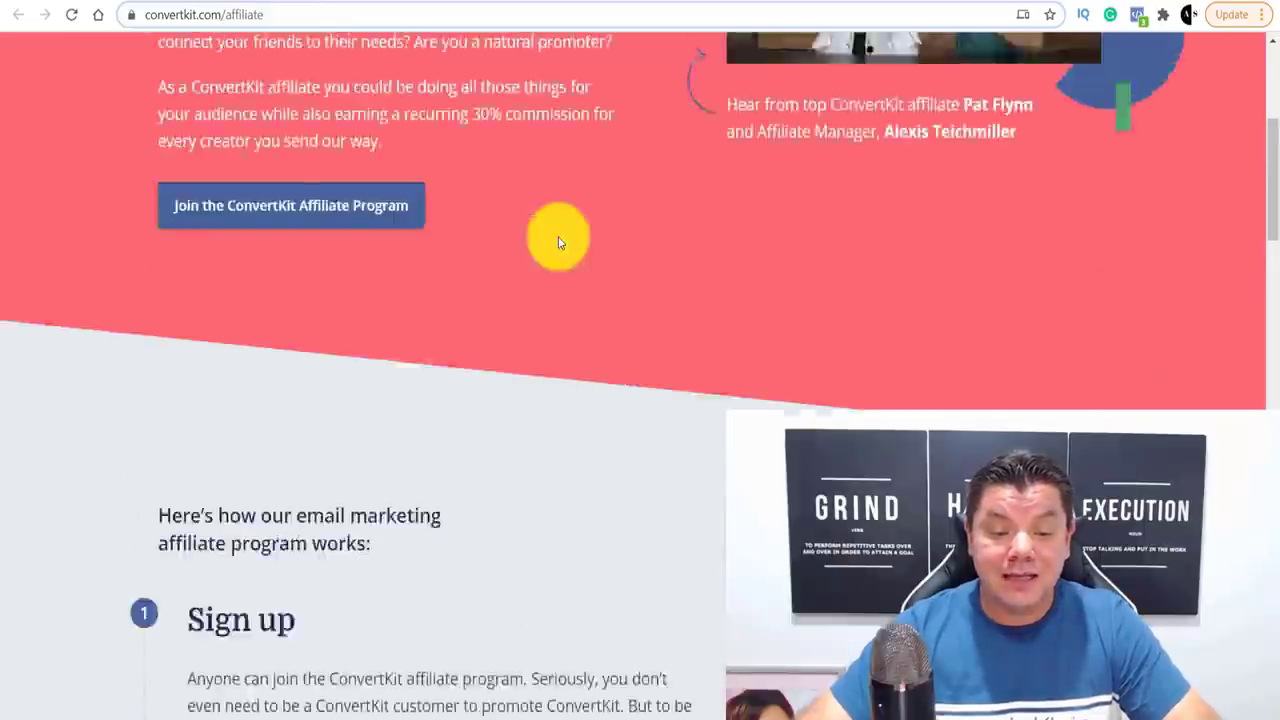
{"action": "scroll", "coordinate": [300, 300], "scroll_direction": "down", "scroll_amount": 1}
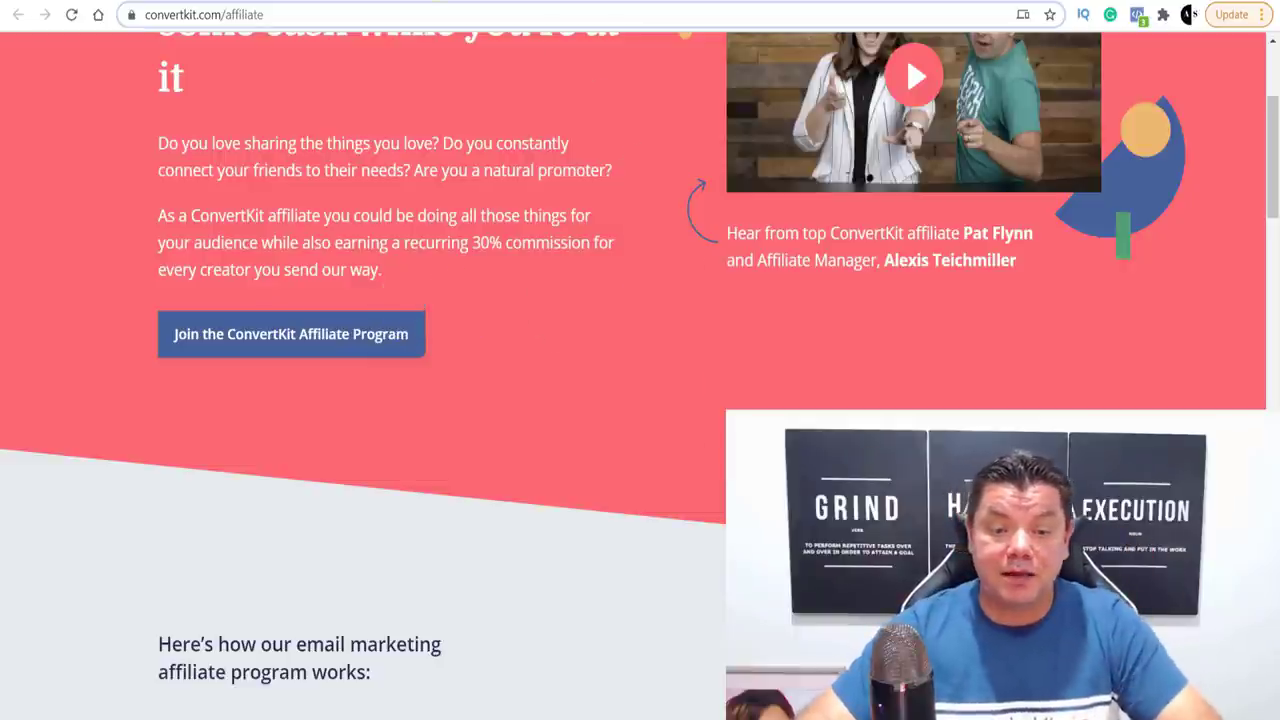
Switch to Quora and go from the account profile to the Ads Manager's new campaign form
{"action": "left_click", "coordinate": [476, 5]}
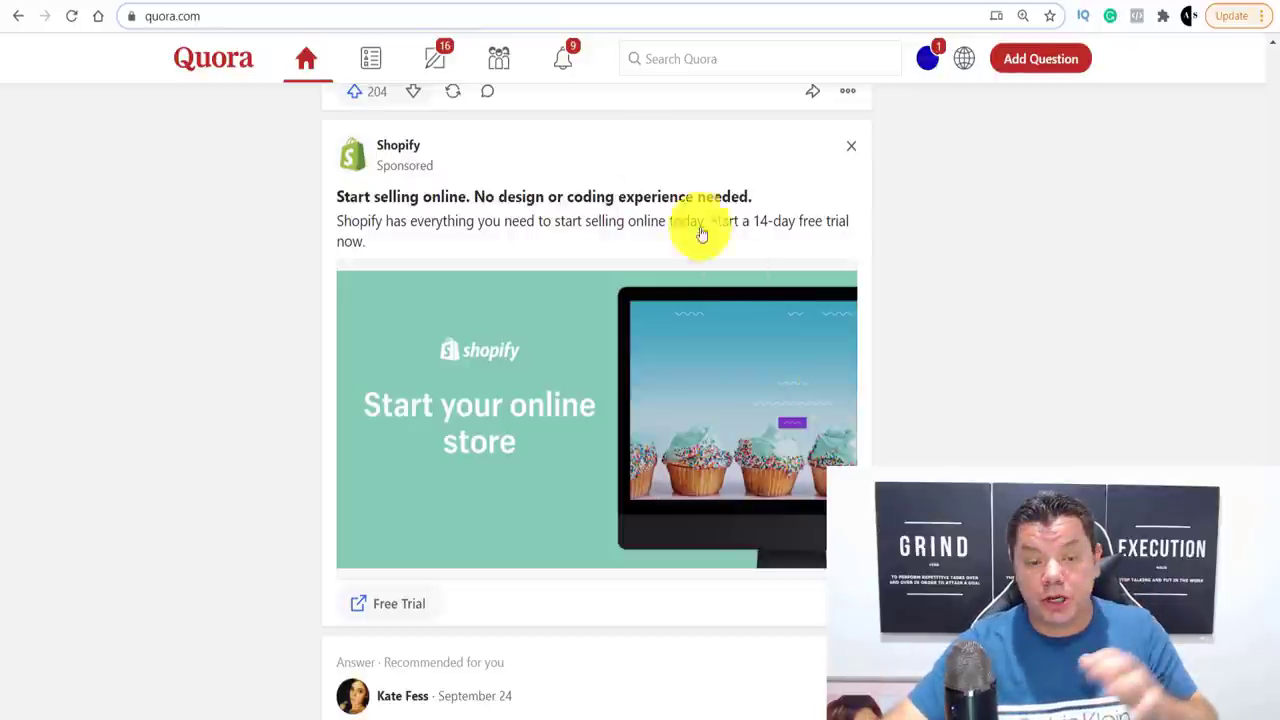
{"action": "left_click", "coordinate": [163, 15]}
{"action": "type", "text": "quora"}
{"action": "key", "text": "Escape"}
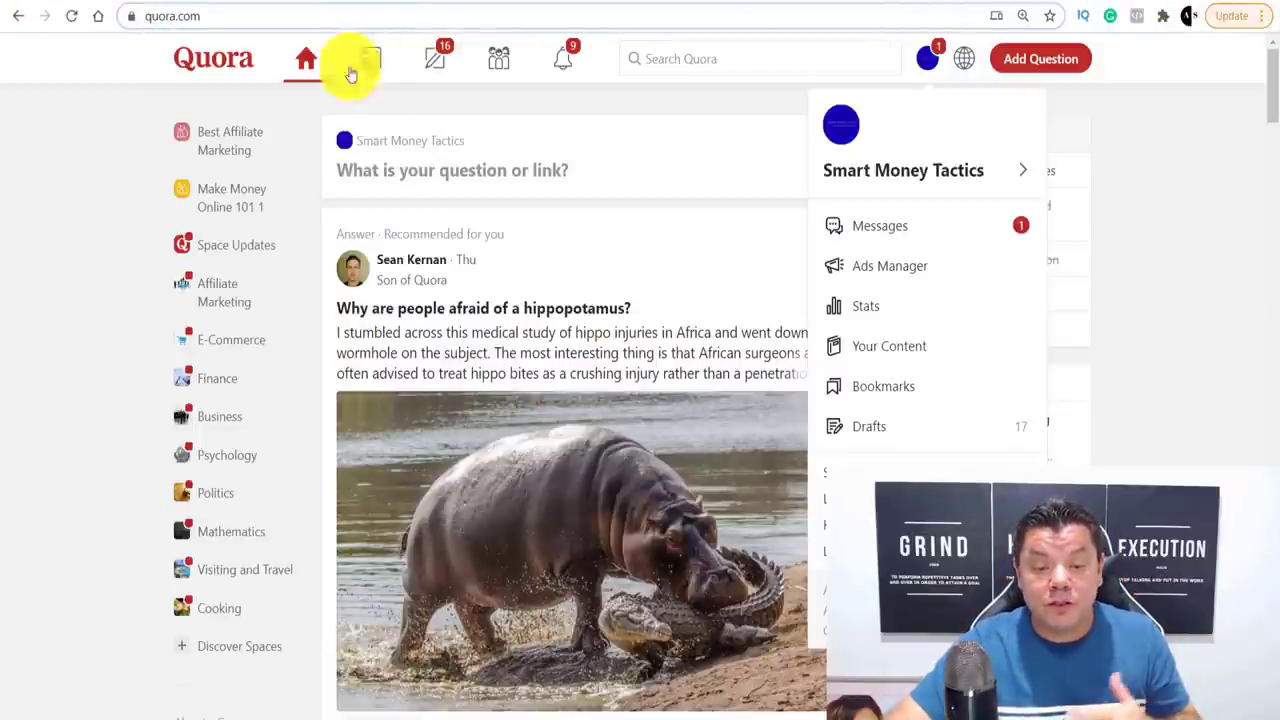
{"action": "left_click", "coordinate": [885, 262]}
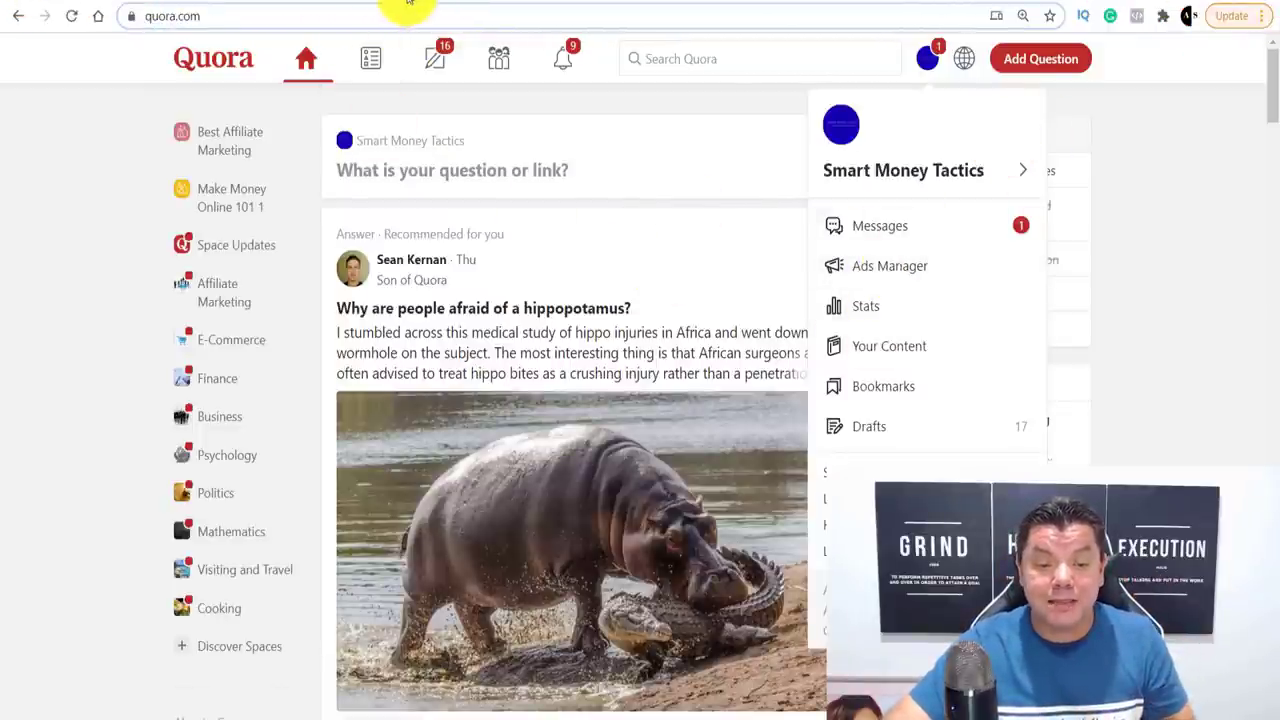
Name the new campaign "Convert kit 1" and set its objective to Traffic
{"action": "left_click", "coordinate": [402, 292]}
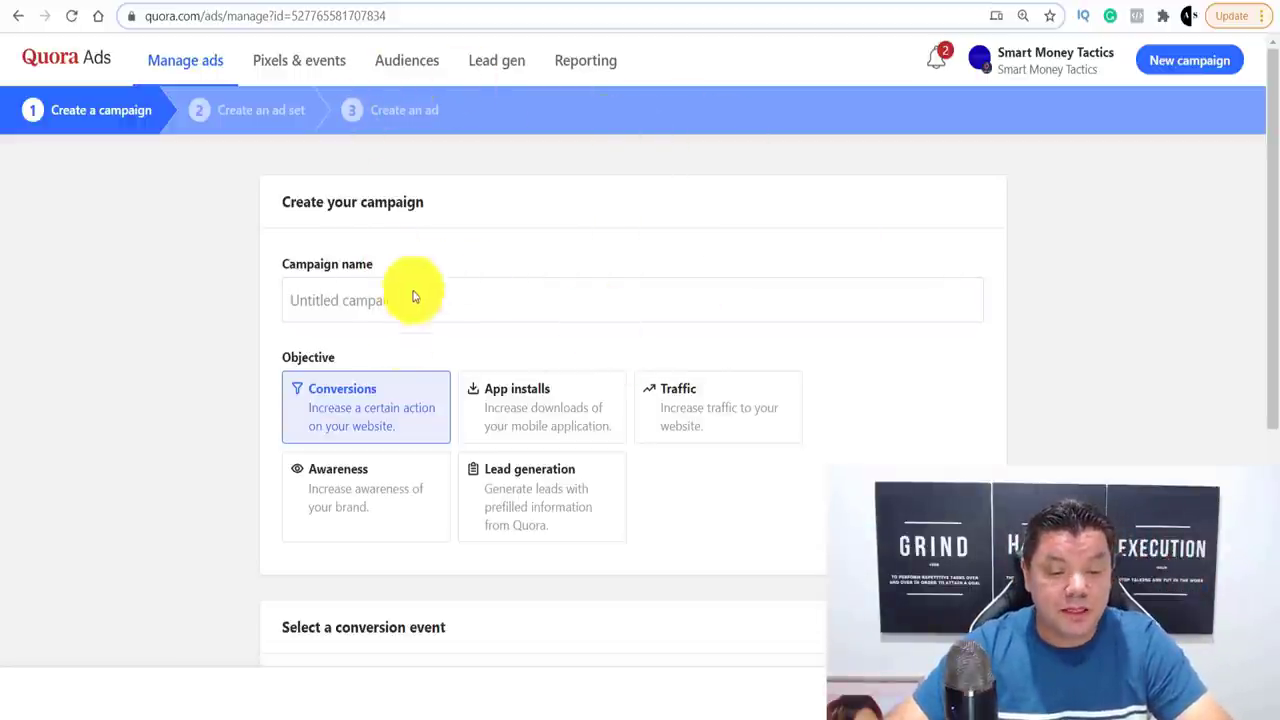
{"action": "left_click", "coordinate": [349, 301]}
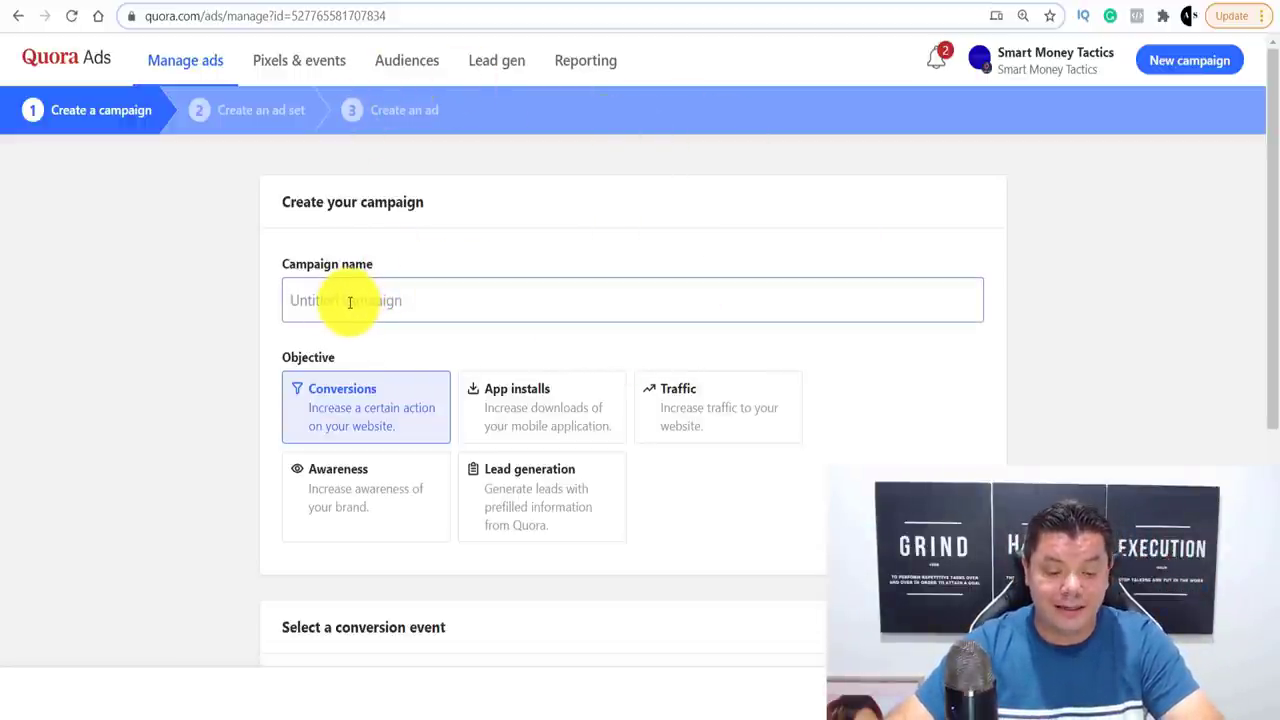
{"action": "type", "text": "Convert"}
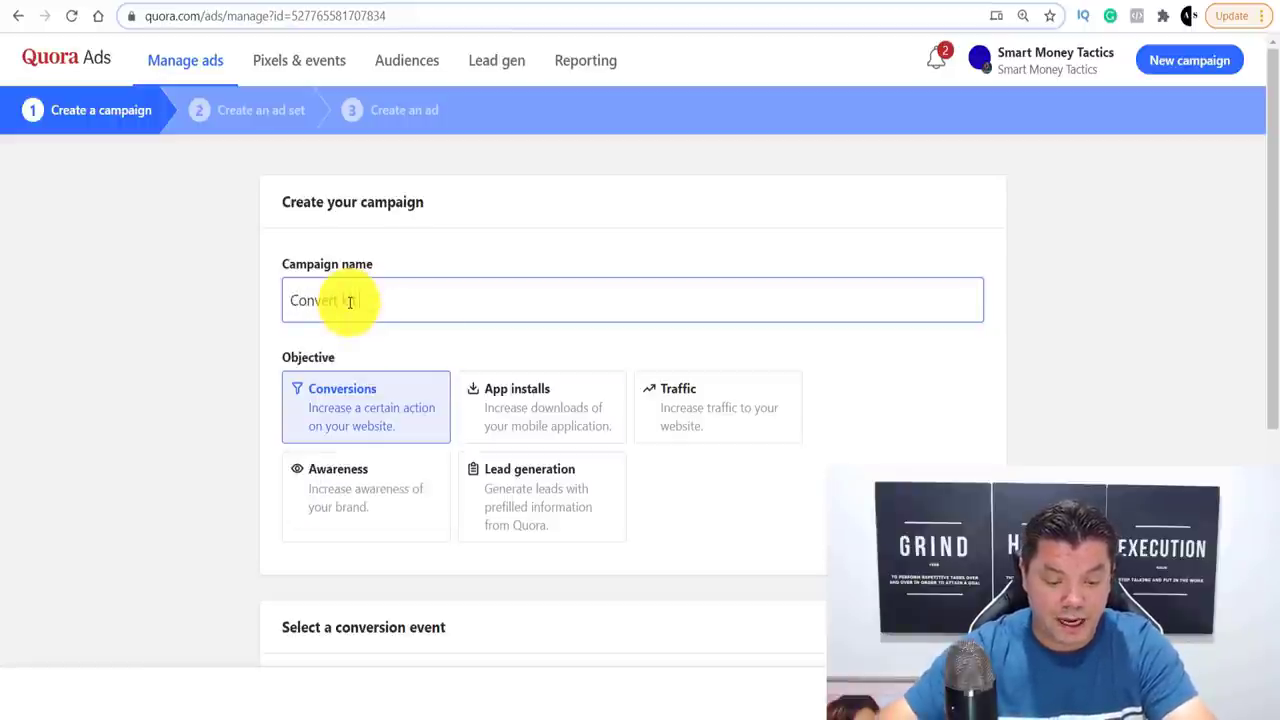
{"action": "type", "text": " kit 1"}
{"action": "left_click", "coordinate": [953, 447]}
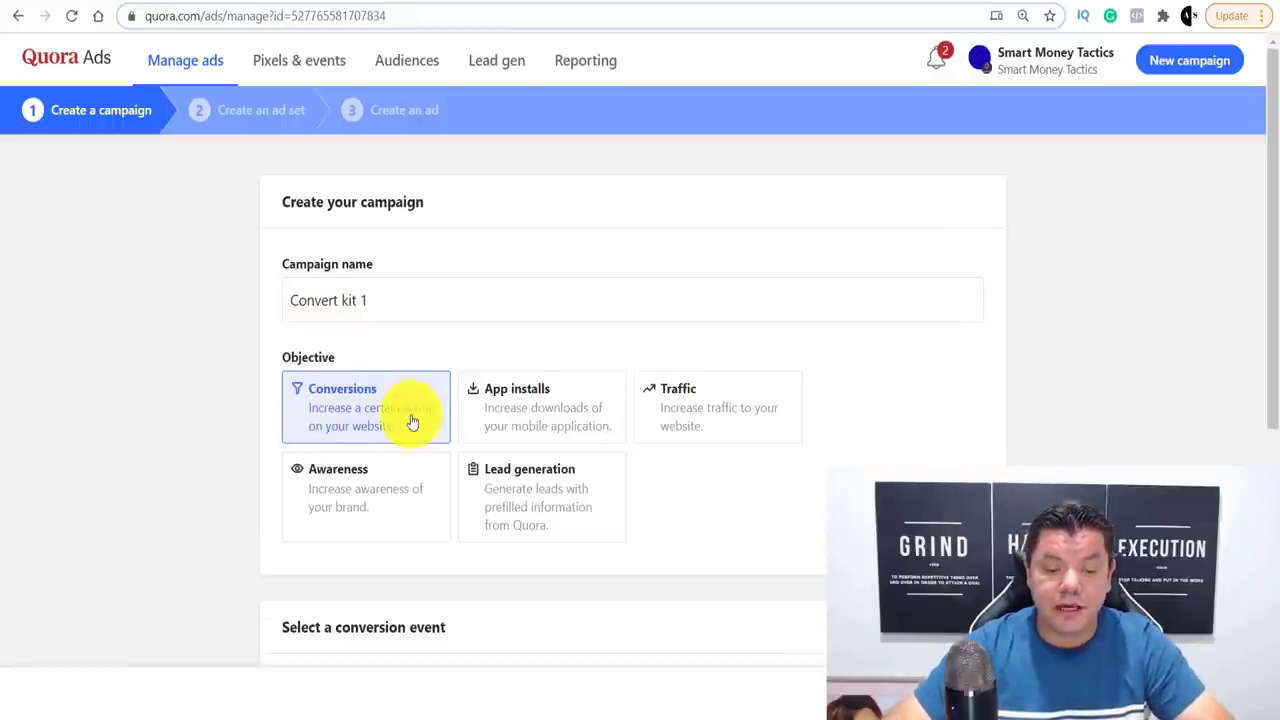
{"action": "scroll", "coordinate": [412, 422], "scroll_direction": "down", "scroll_amount": 1}
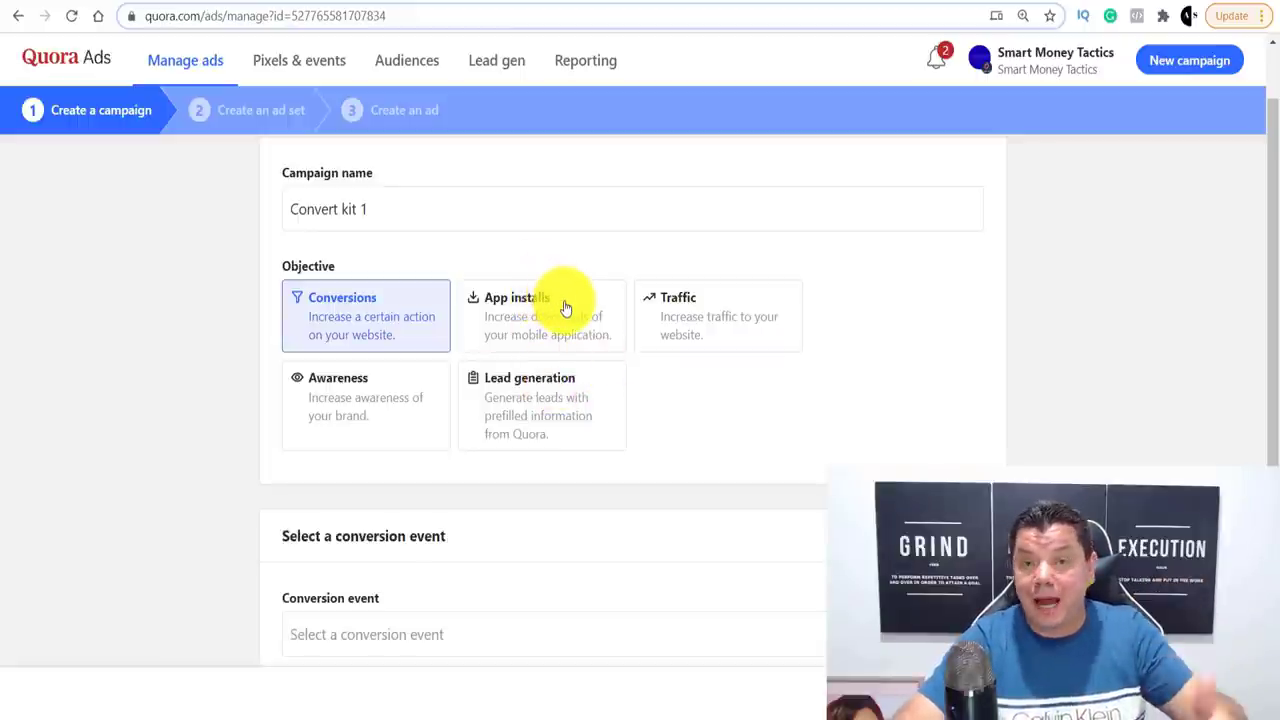
{"action": "left_click", "coordinate": [746, 303]}
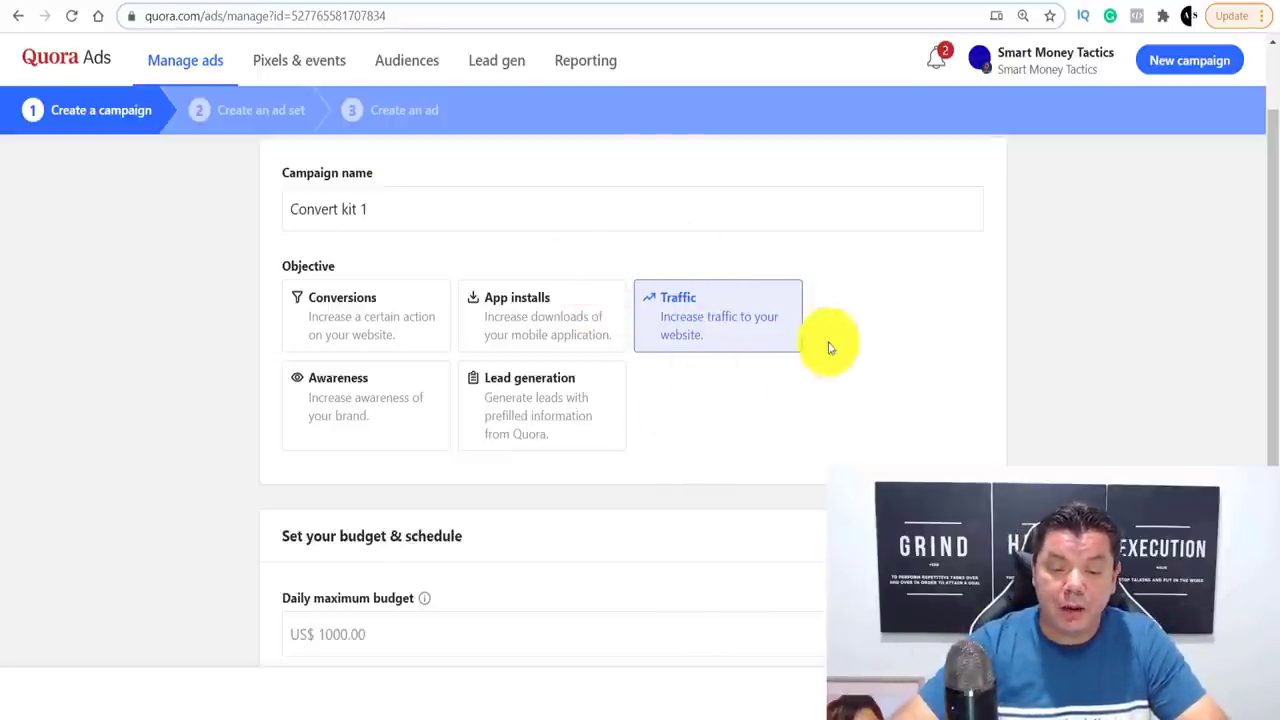
Set the campaign's daily maximum budget to US$ 5.00
{"action": "scroll", "coordinate": [726, 317], "scroll_direction": "down", "scroll_amount": 2}
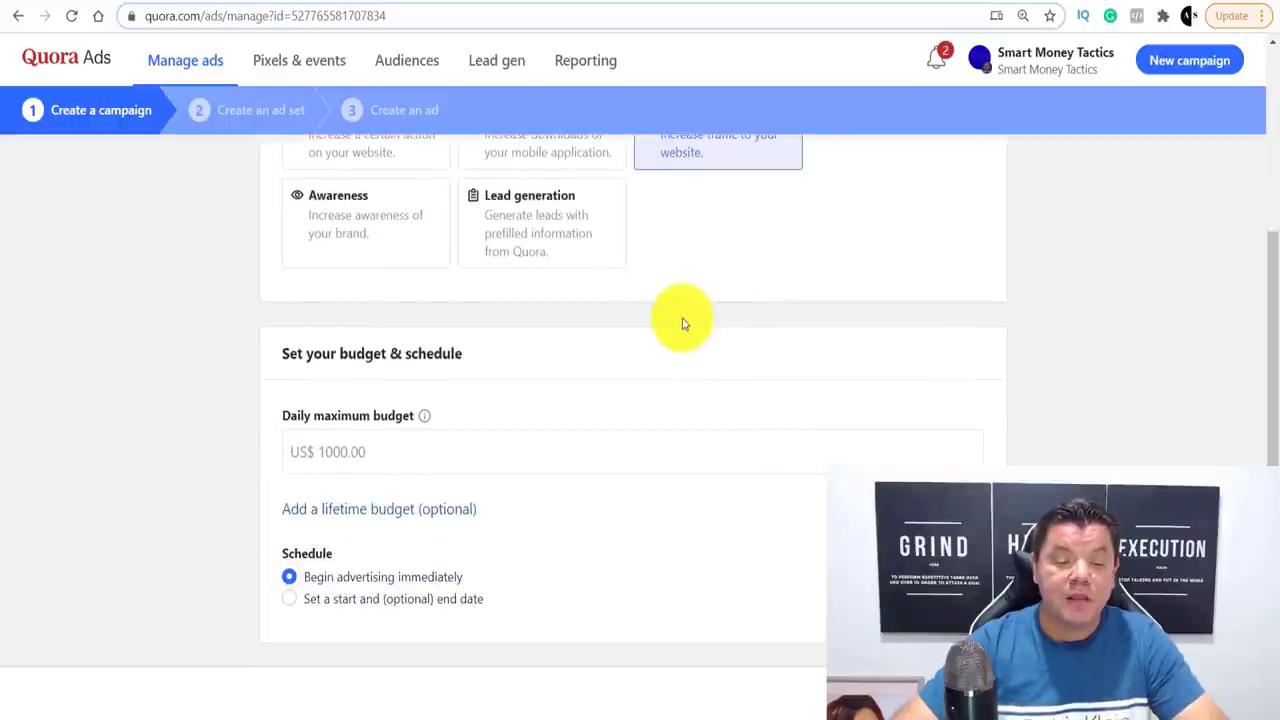
{"action": "left_click", "coordinate": [391, 450]}
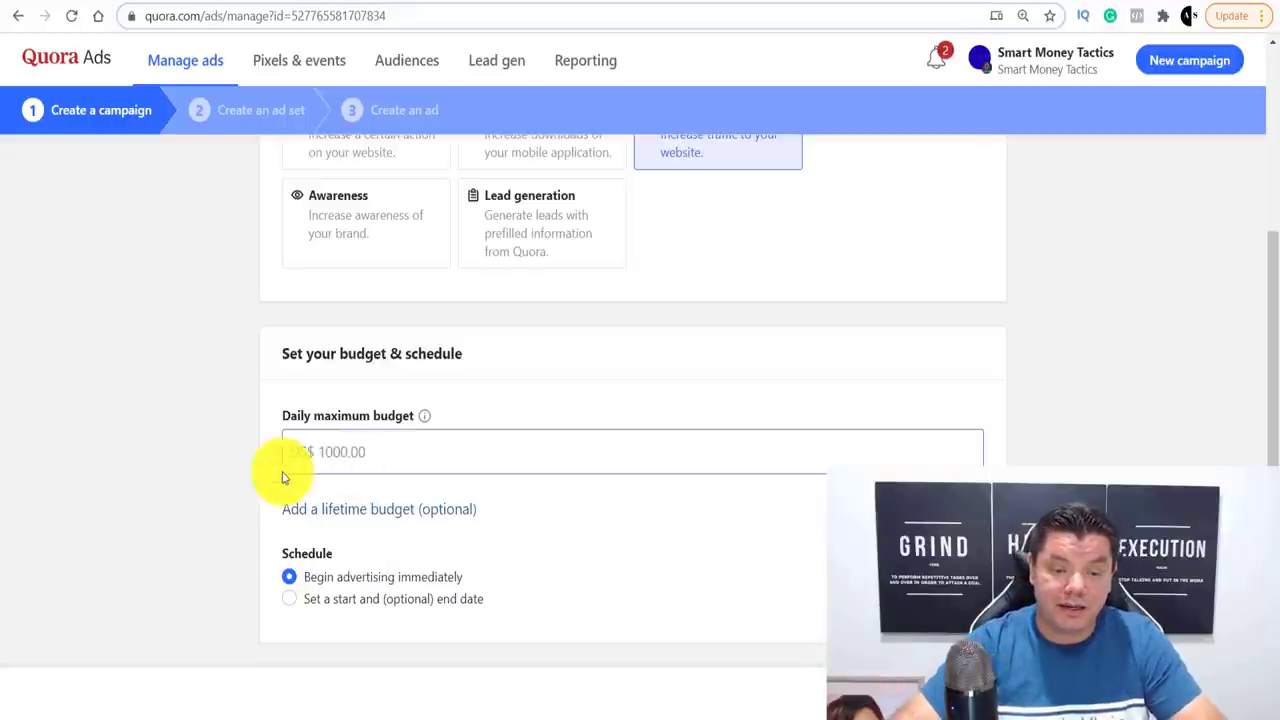
{"action": "left_click", "coordinate": [336, 453]}
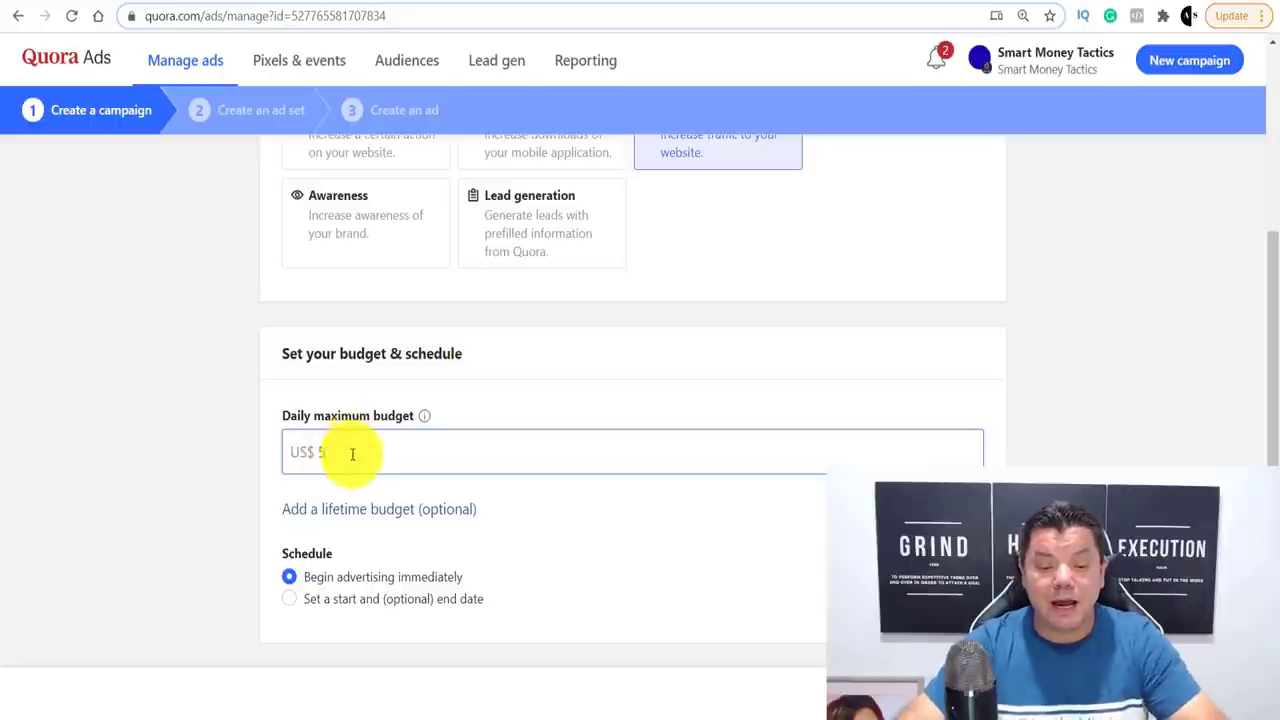
{"action": "type", "text": "5"}
{"action": "left_click", "coordinate": [462, 418]}
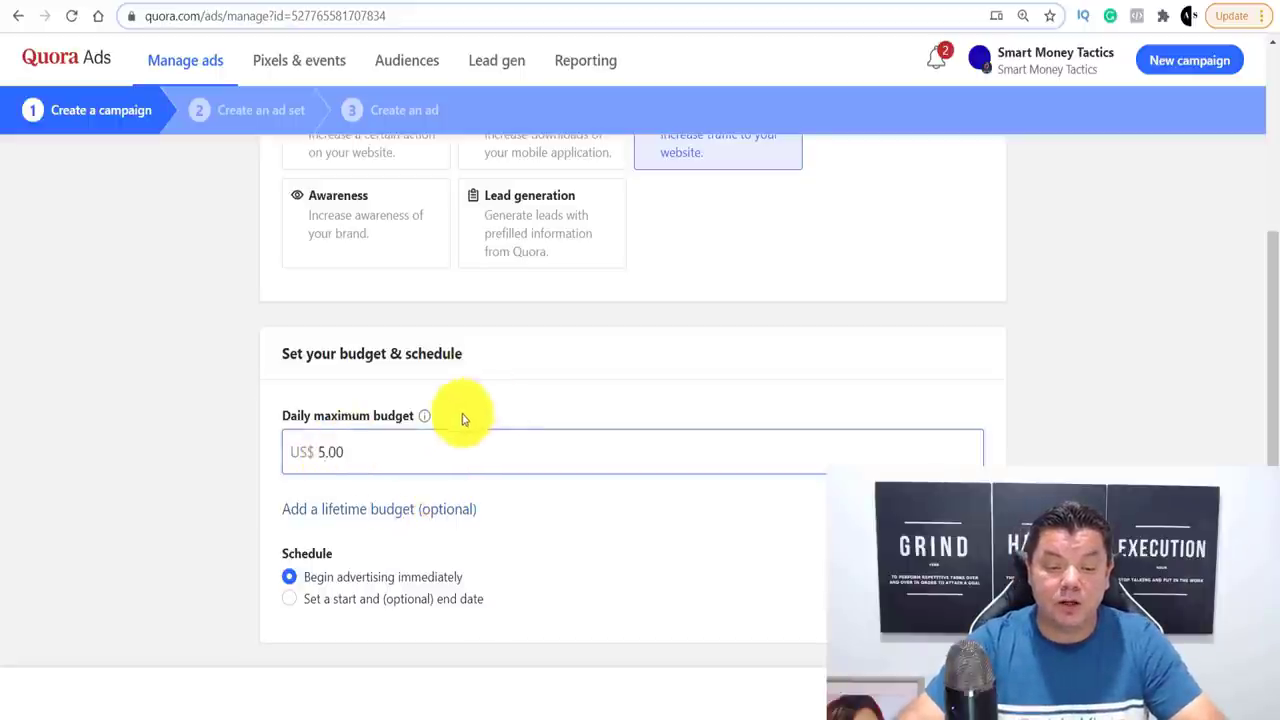
{"action": "left_click", "coordinate": [341, 486]}
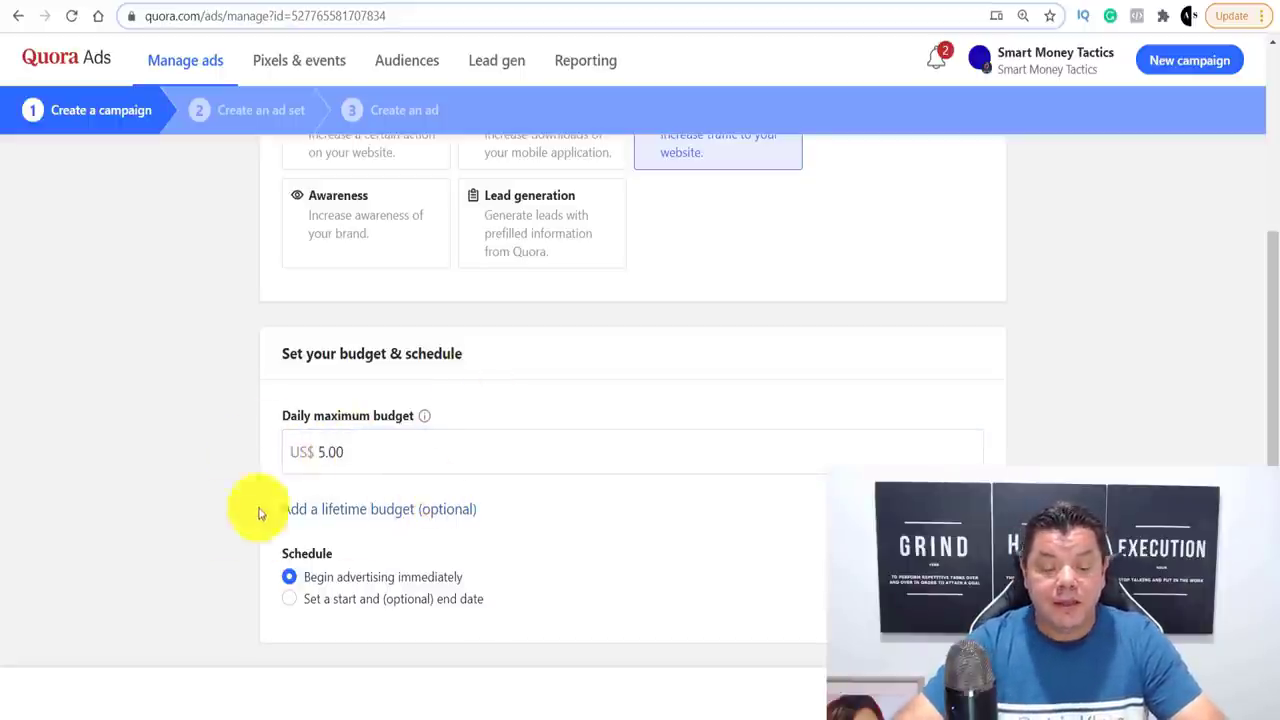
Add a lifetime budget of US$ 50 to the campaign
{"action": "left_click", "coordinate": [418, 515]}
{"action": "left_click", "coordinate": [398, 544]}
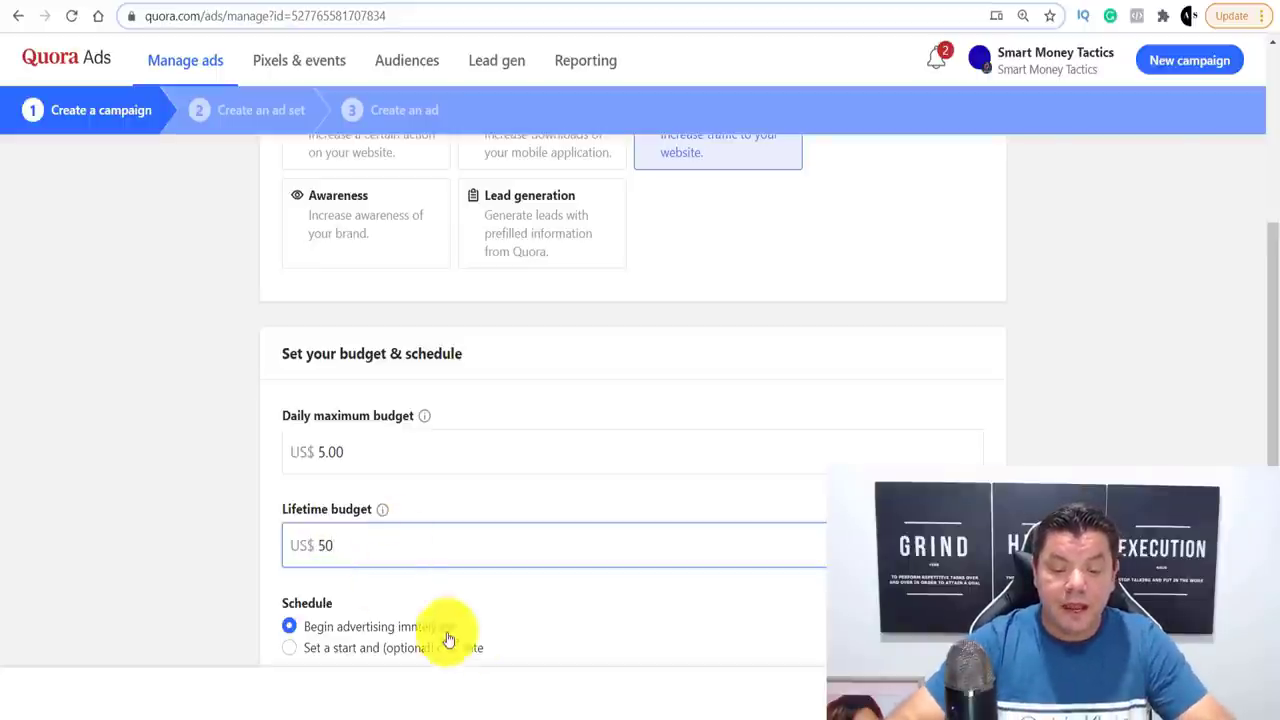
{"action": "left_click", "coordinate": [491, 591]}
{"action": "left_click", "coordinate": [341, 537]}
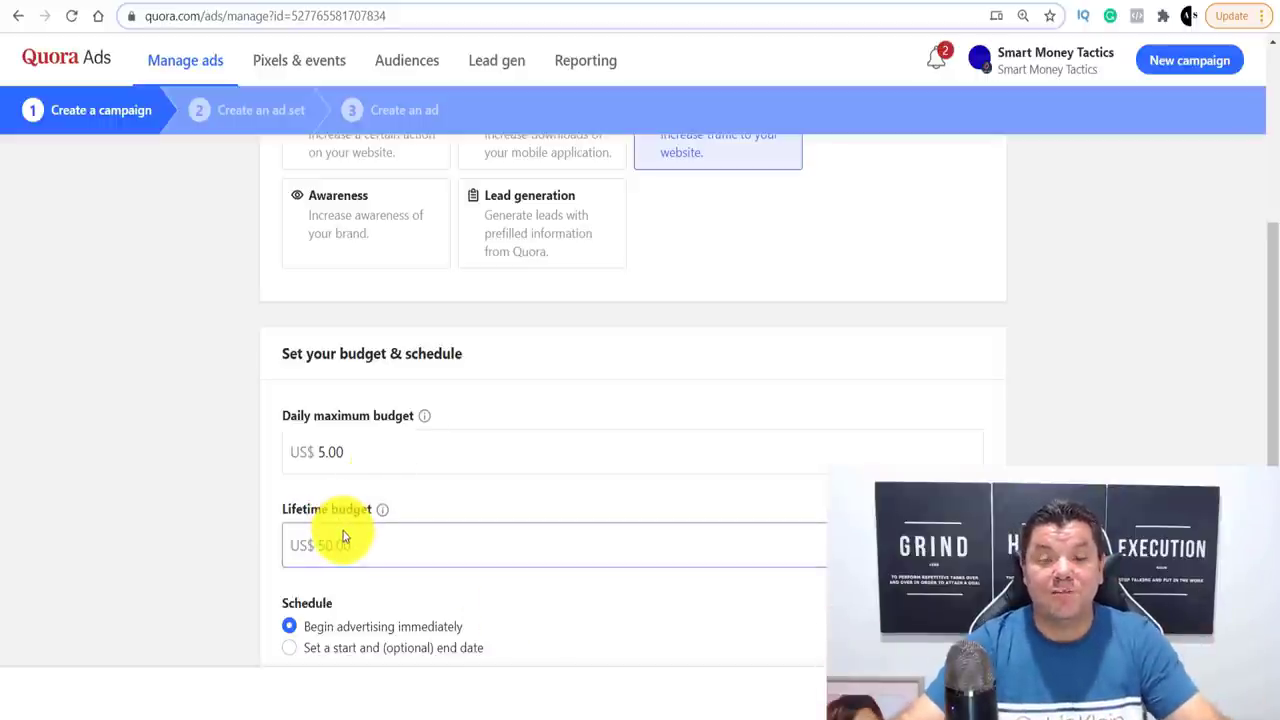
{"action": "left_click", "coordinate": [329, 440]}
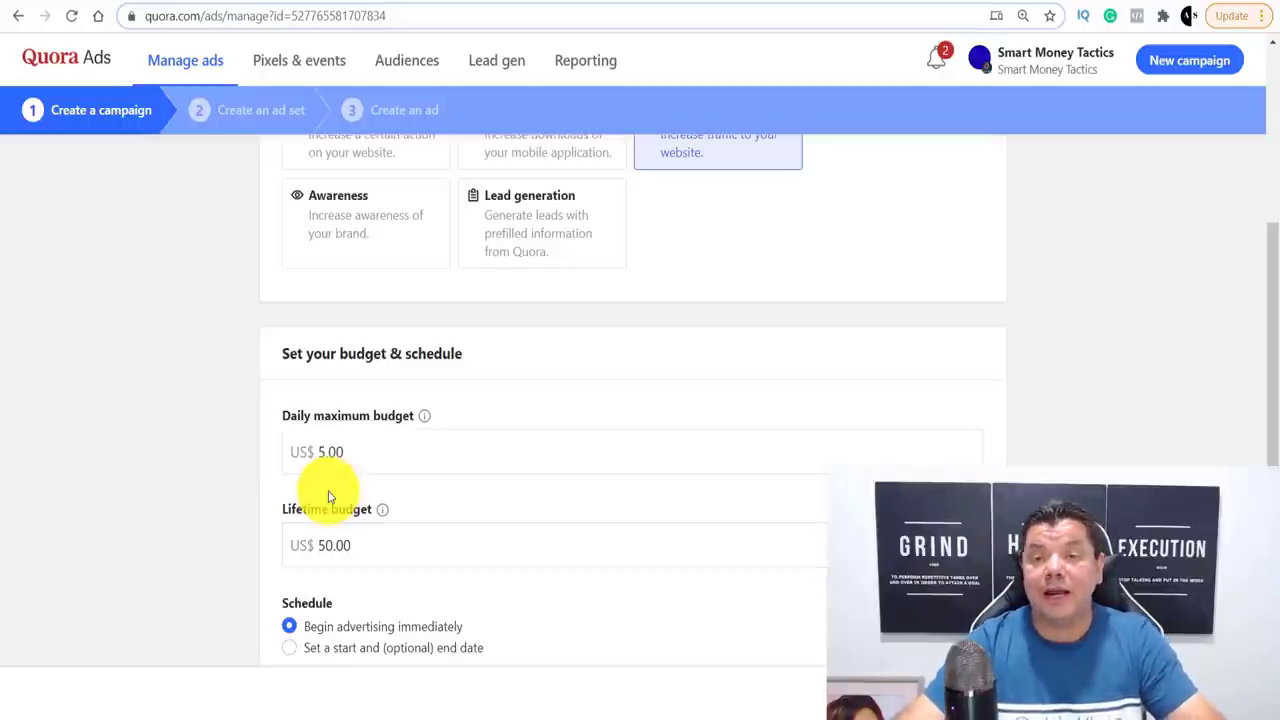
{"action": "left_click", "coordinate": [329, 543]}
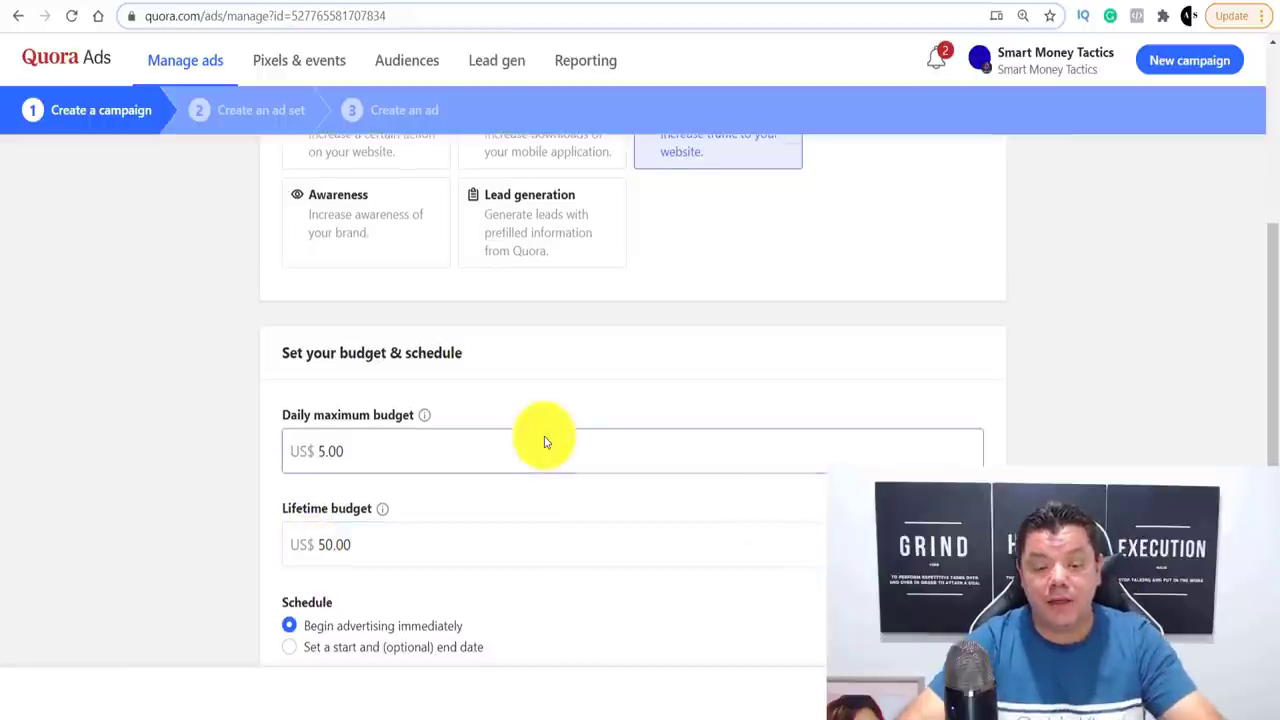
Submit the campaign settings to continue to the ad set stage and bring up the ad set name entry
{"action": "scroll", "coordinate": [500, 450], "scroll_direction": "down", "scroll_amount": 1}
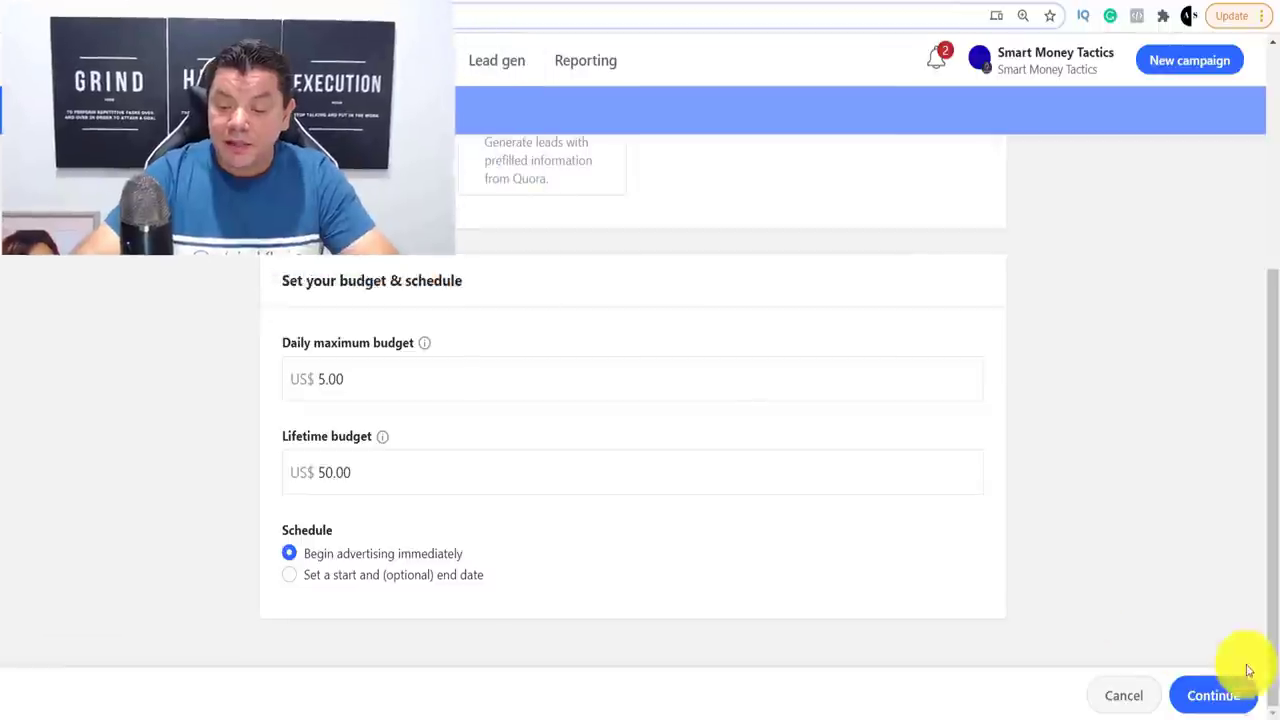
{"action": "left_click", "coordinate": [1218, 700]}
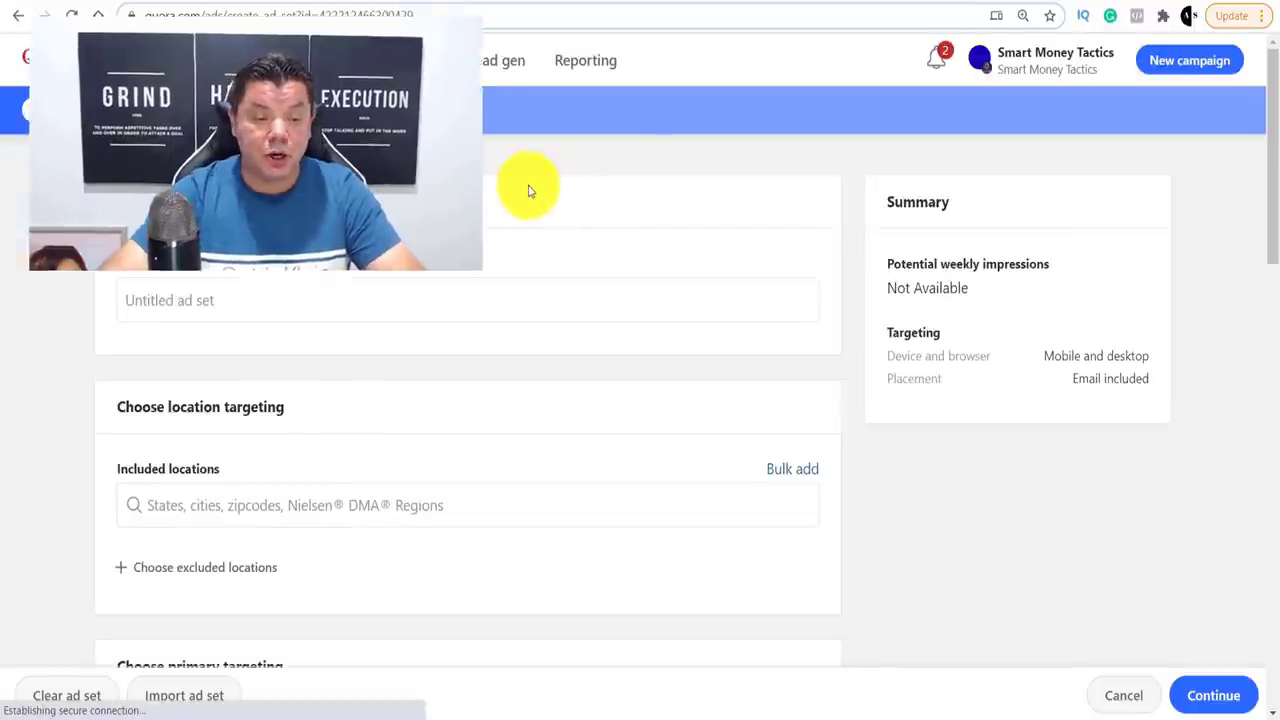
{"action": "left_click", "coordinate": [151, 291]}
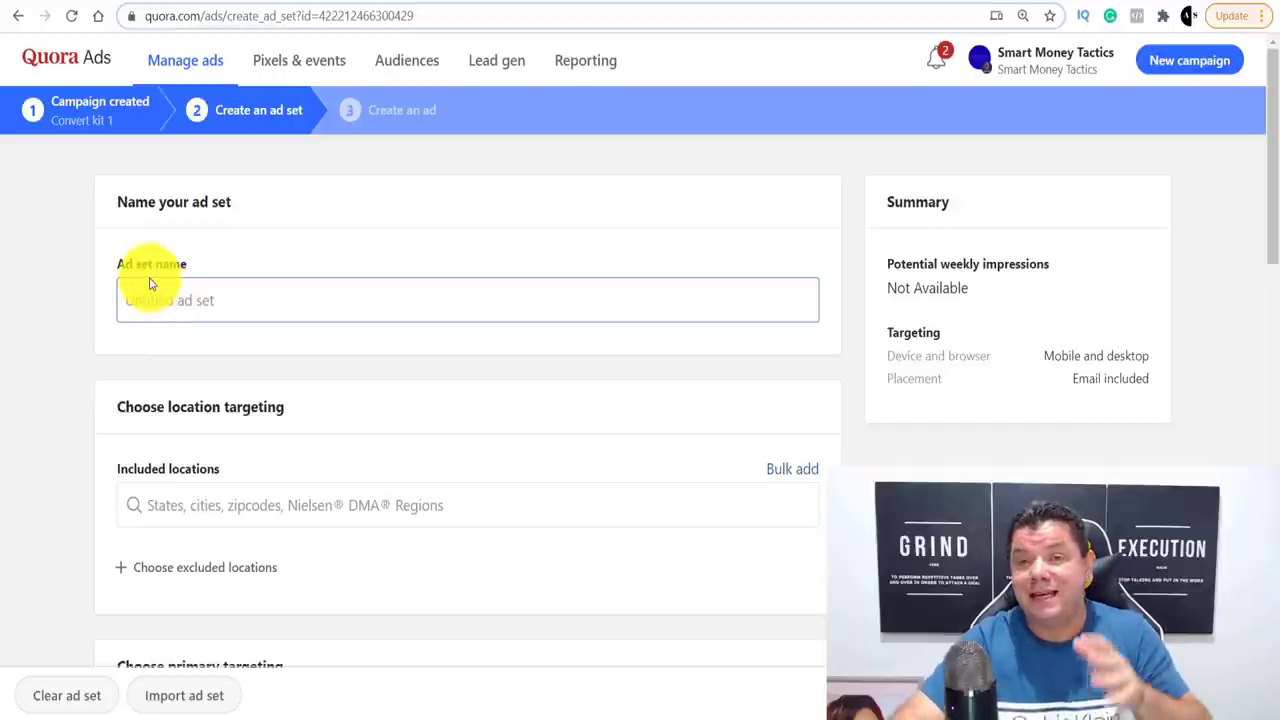
Name the ad set "convert kit 1"
{"action": "left_click", "coordinate": [174, 298]}
{"action": "type", "text": "conver"}
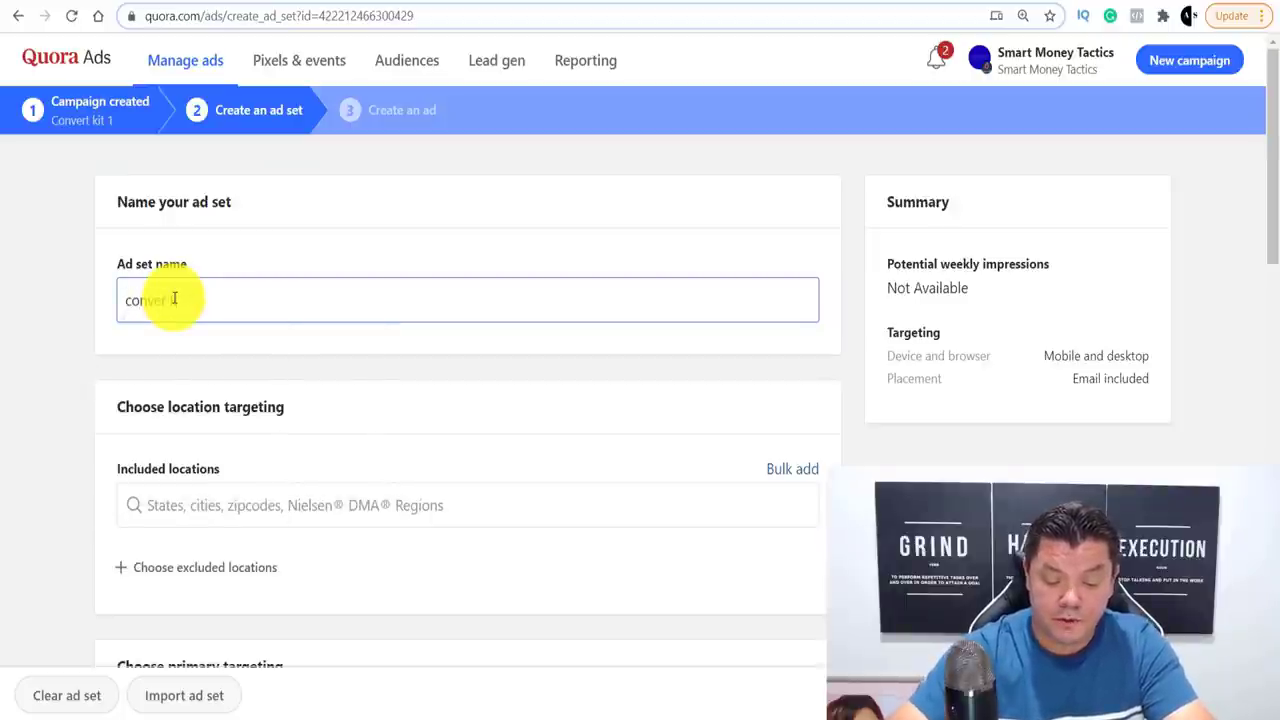
{"action": "type", "text": " kit 1"}
{"action": "left_click", "coordinate": [163, 302]}
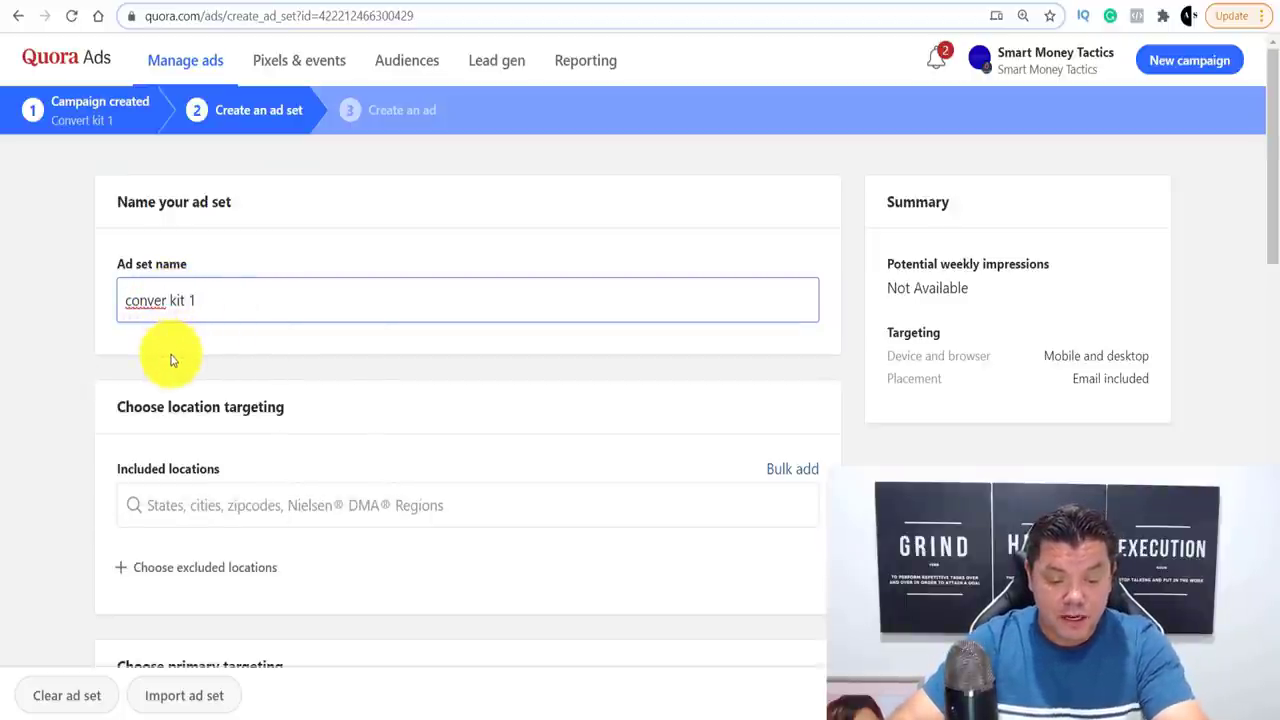
{"action": "type", "text": "t"}
Add the countries United States and Australia to the ad set's included locations
{"action": "scroll", "coordinate": [200, 368], "scroll_direction": "down", "scroll_amount": 2}
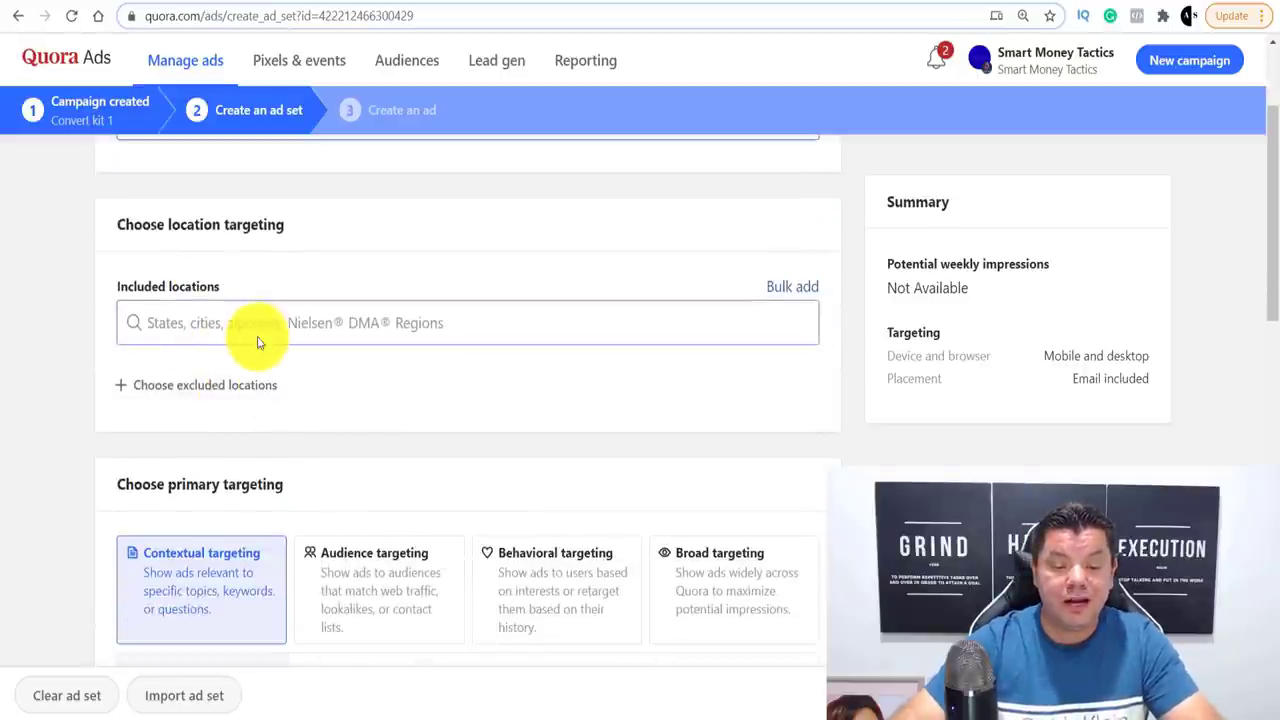
{"action": "scroll", "coordinate": [250, 335], "scroll_direction": "up", "scroll_amount": 1}
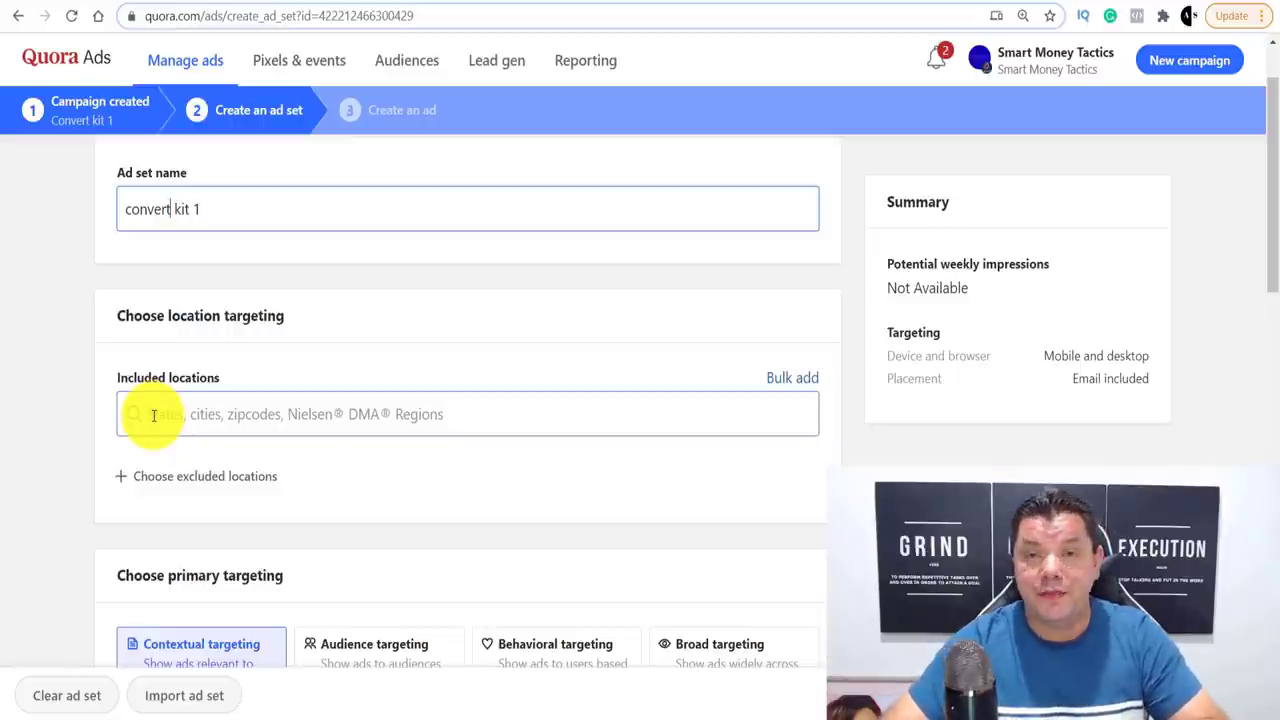
{"action": "left_click", "coordinate": [206, 414]}
{"action": "type", "text": "un"}
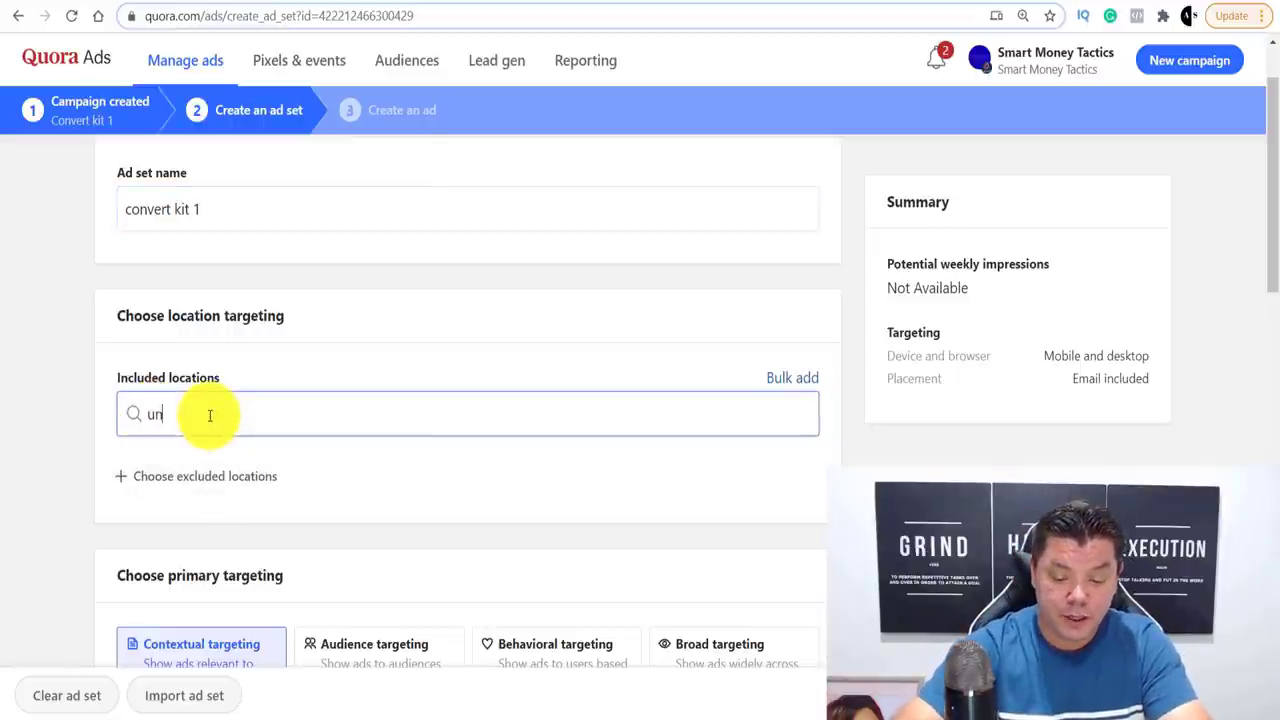
{"action": "type", "text": "ited states"}
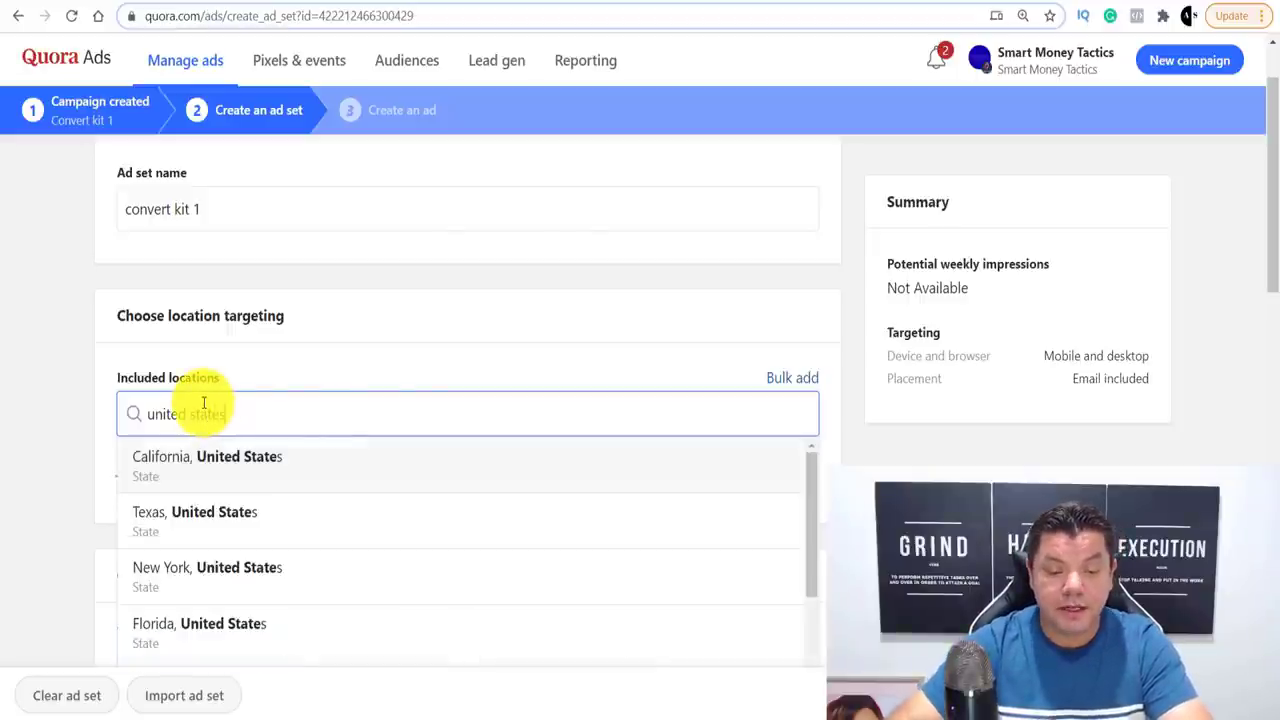
{"action": "left_click", "coordinate": [177, 457]}
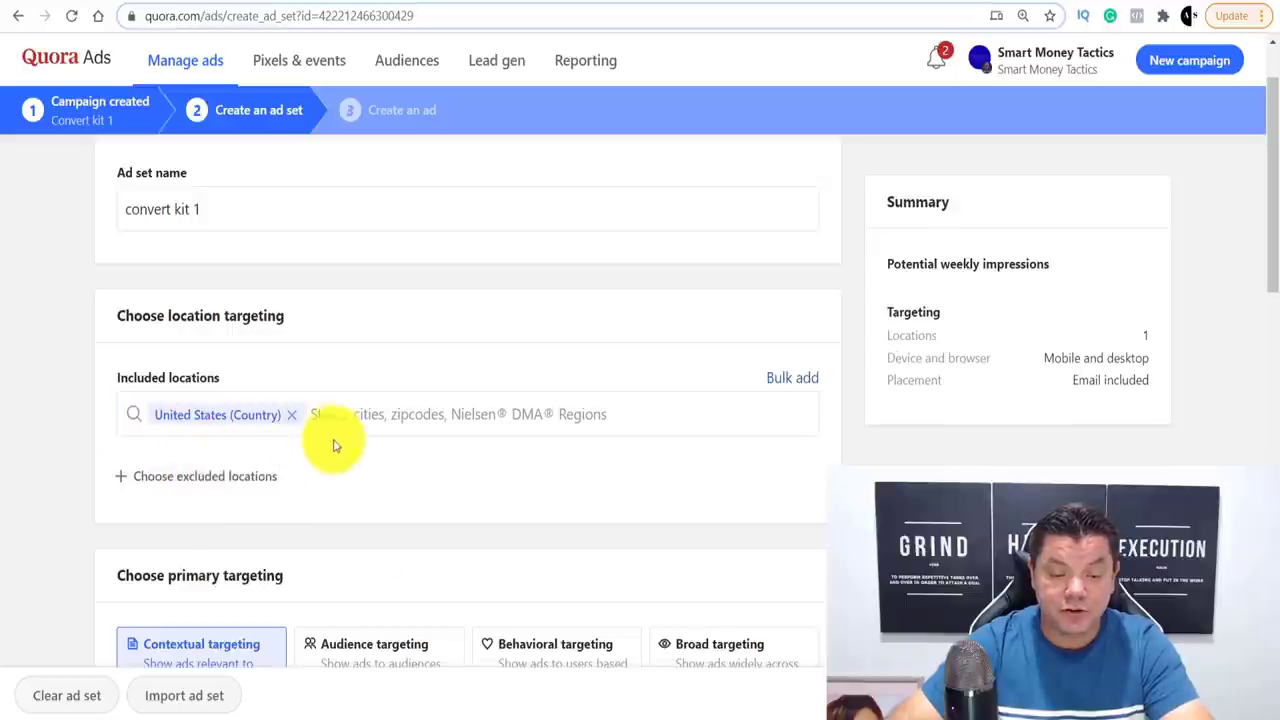
{"action": "left_click", "coordinate": [352, 415]}
{"action": "type", "text": "australia"}
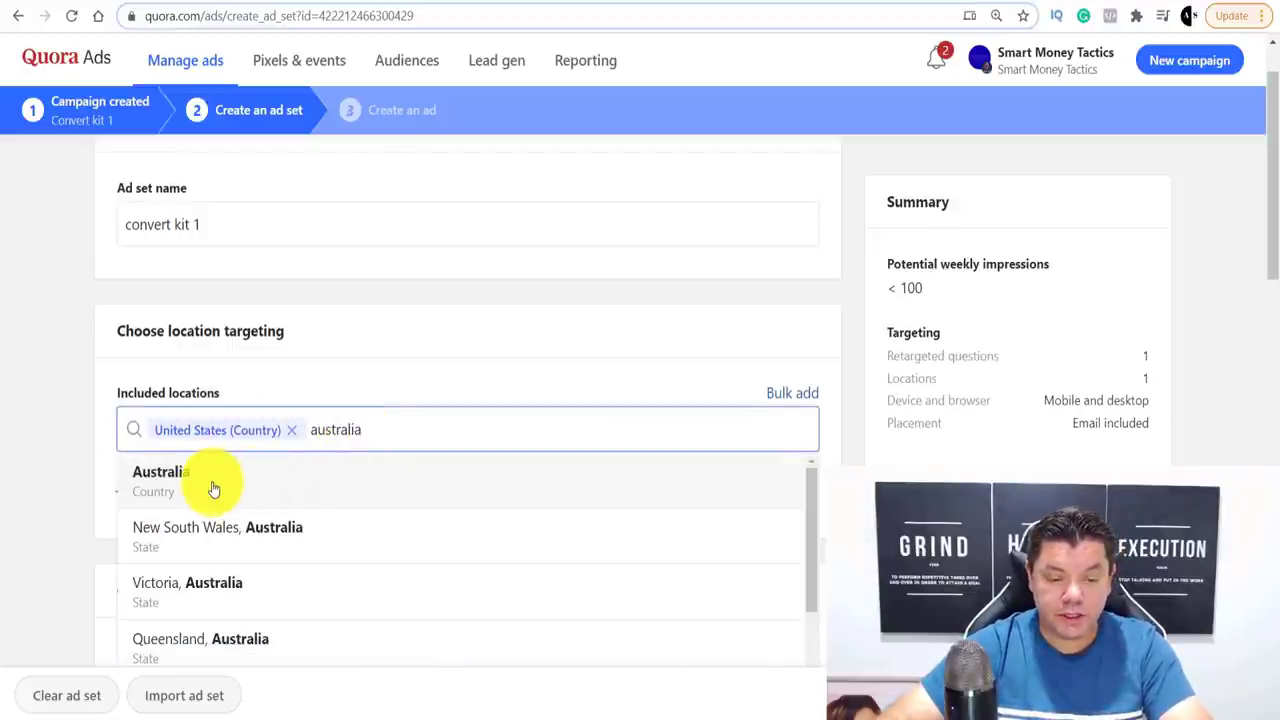
{"action": "left_click", "coordinate": [213, 489]}
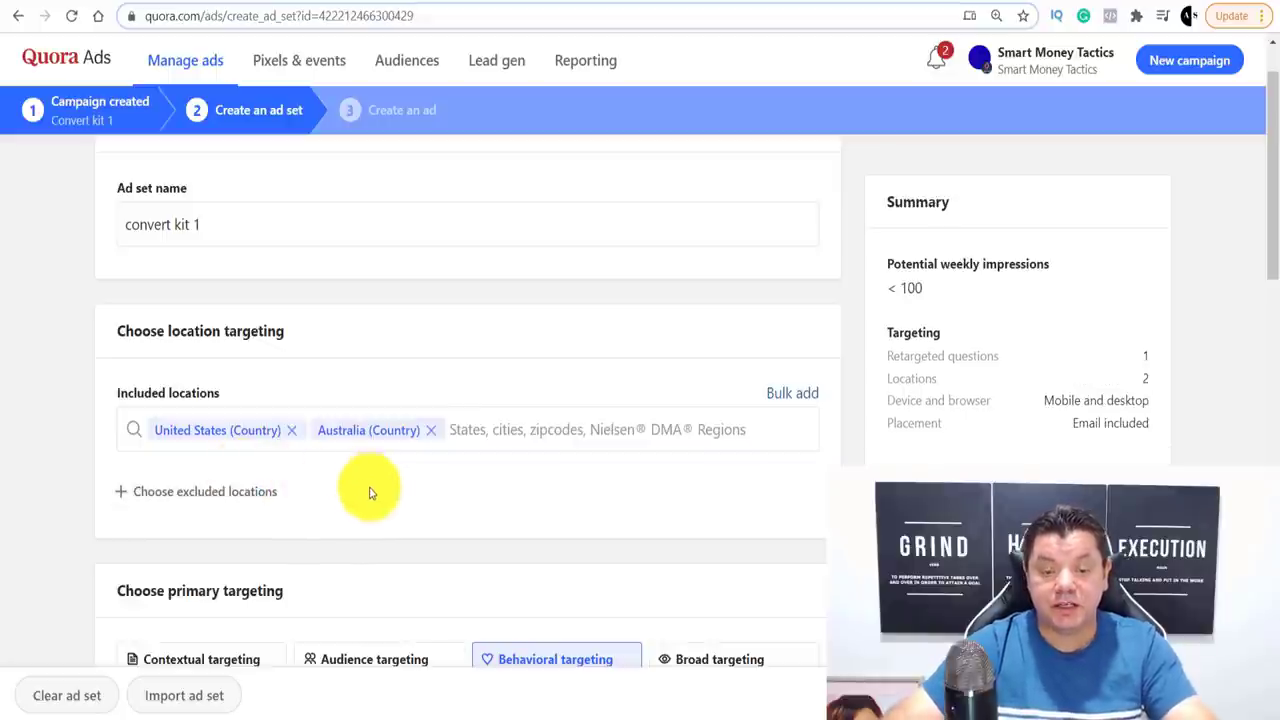
Add the countries India and Canada to the ad set's included locations
{"action": "left_click", "coordinate": [479, 432]}
{"action": "type", "text": "indi"}
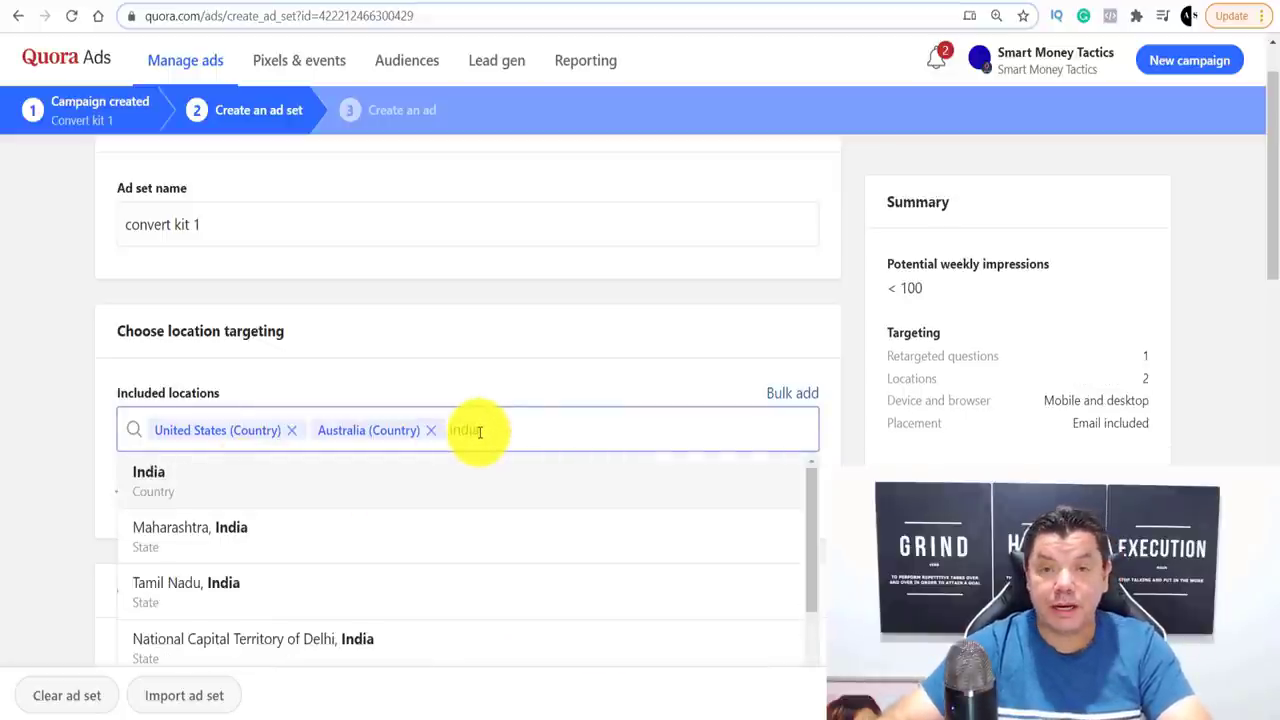
{"action": "type", "text": "a"}
{"action": "left_click", "coordinate": [149, 478]}
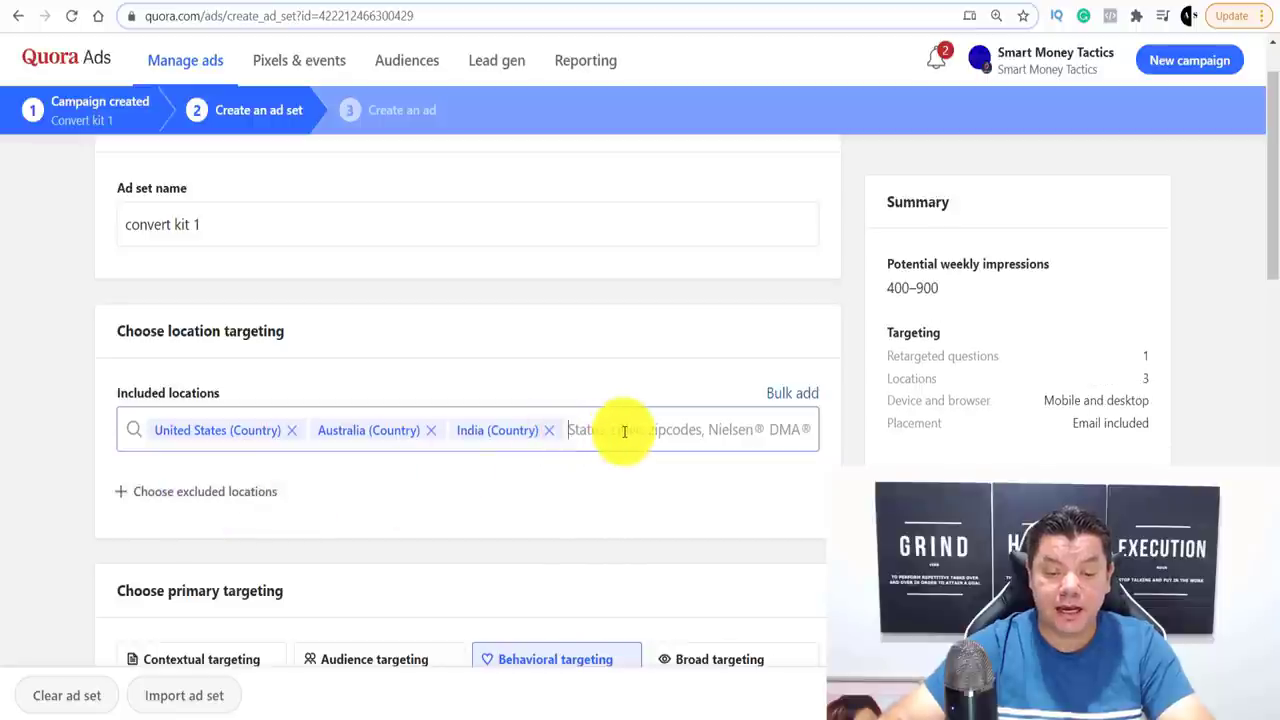
{"action": "type", "text": "cana"}
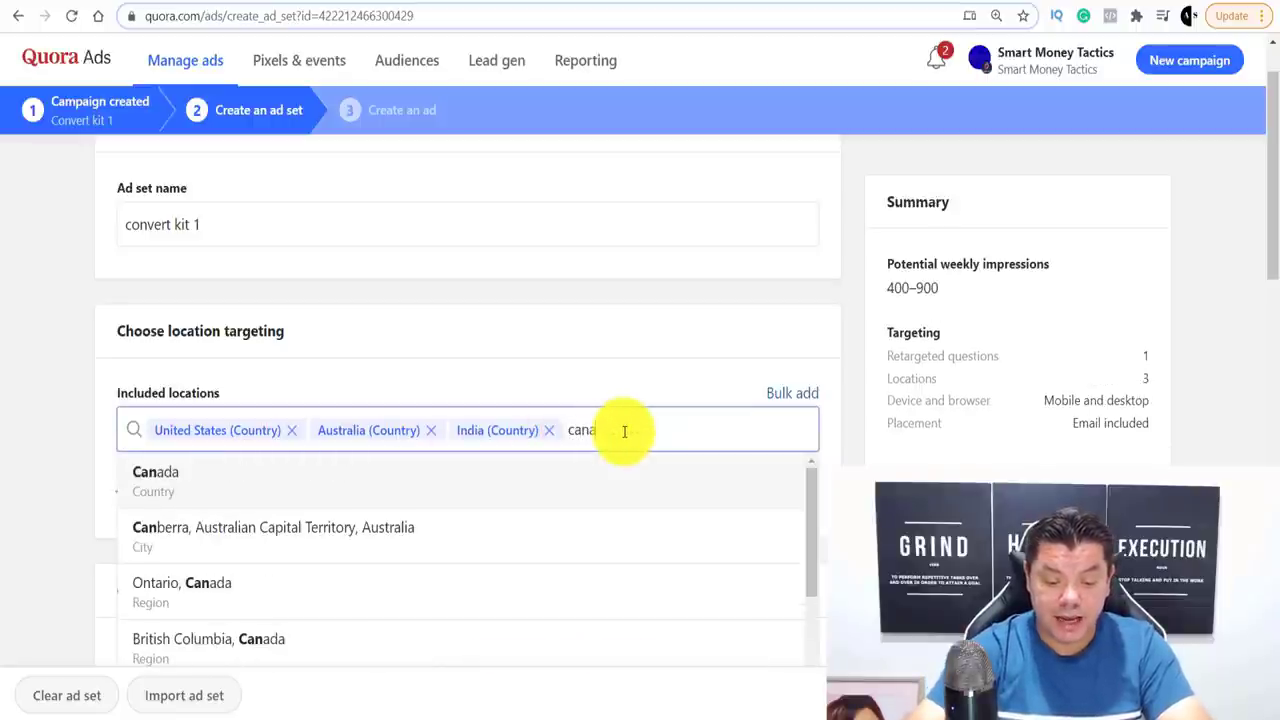
{"action": "type", "text": "da"}
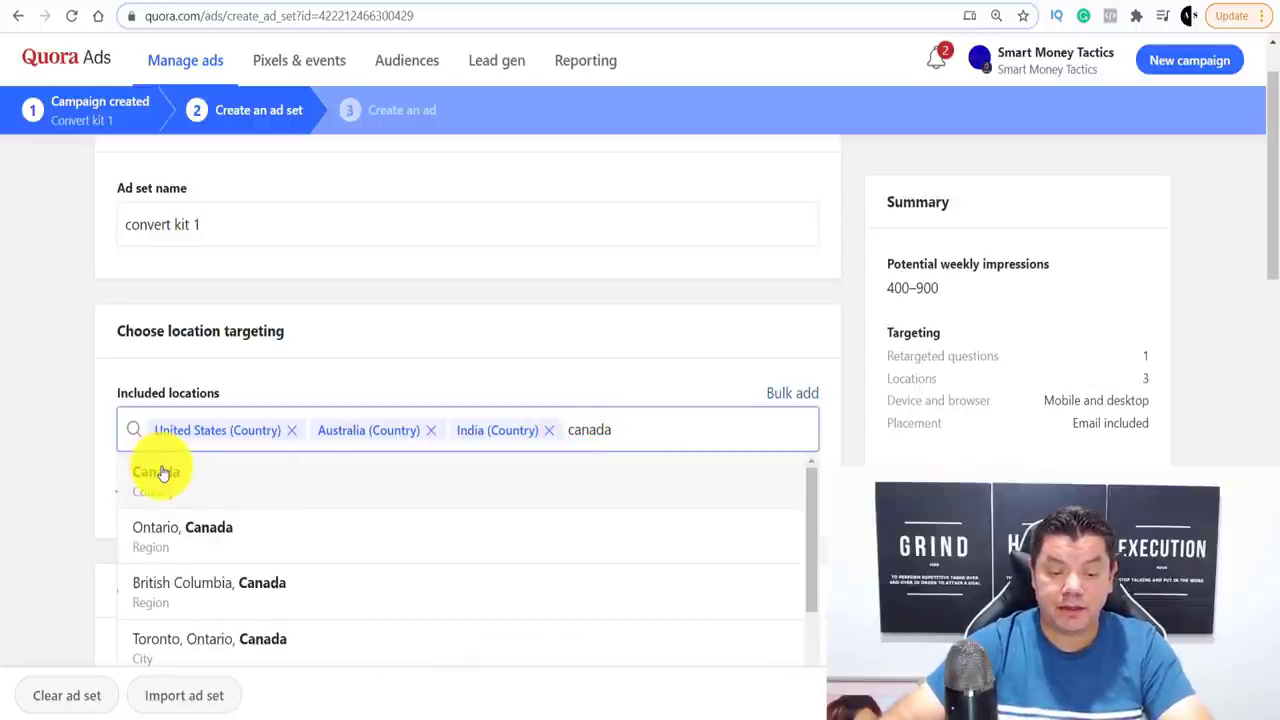
{"action": "left_click", "coordinate": [160, 478]}
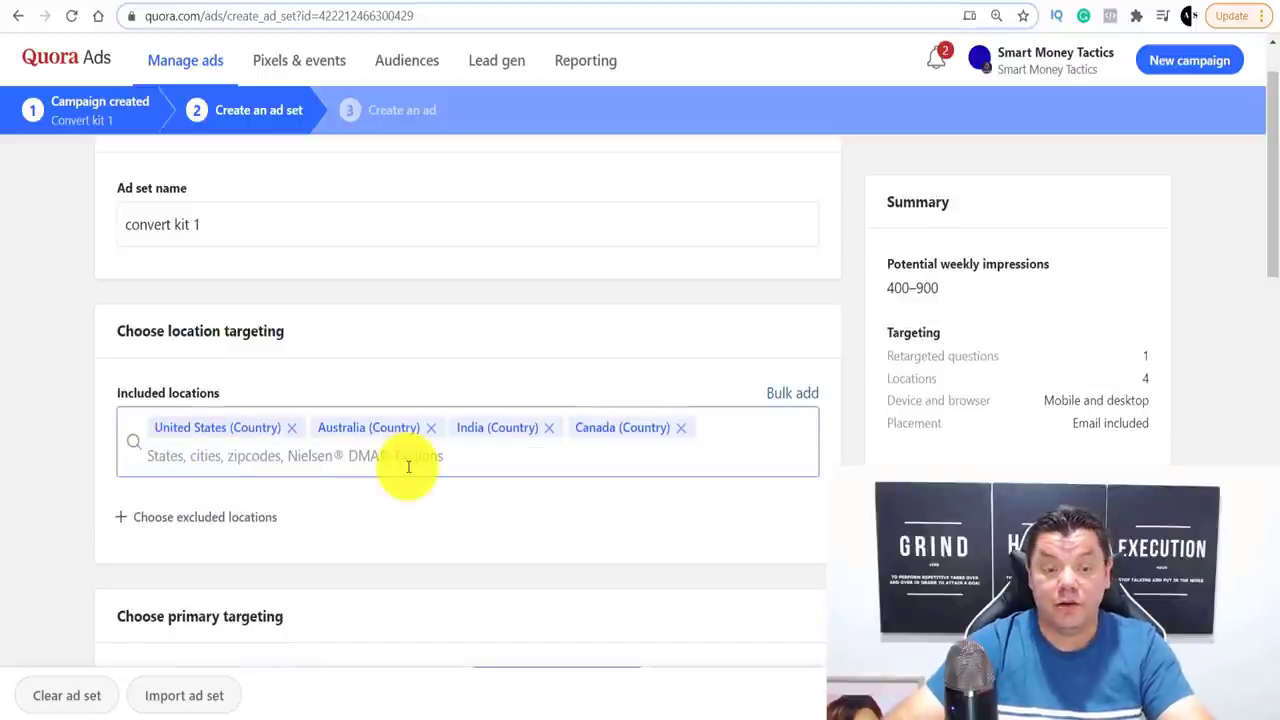
Include the country New Zealand in the ad set's location targeting
{"action": "left_click", "coordinate": [348, 466]}
{"action": "type", "text": "new"}
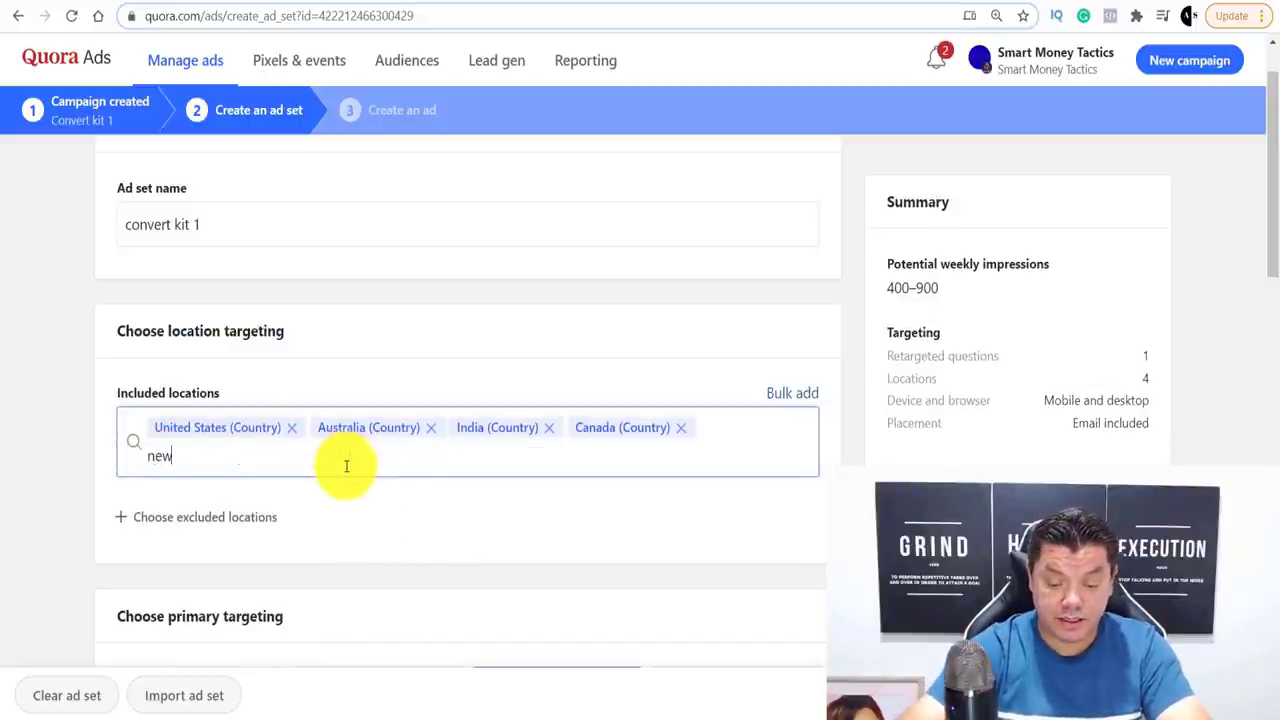
{"action": "type", "text": "zeal"}
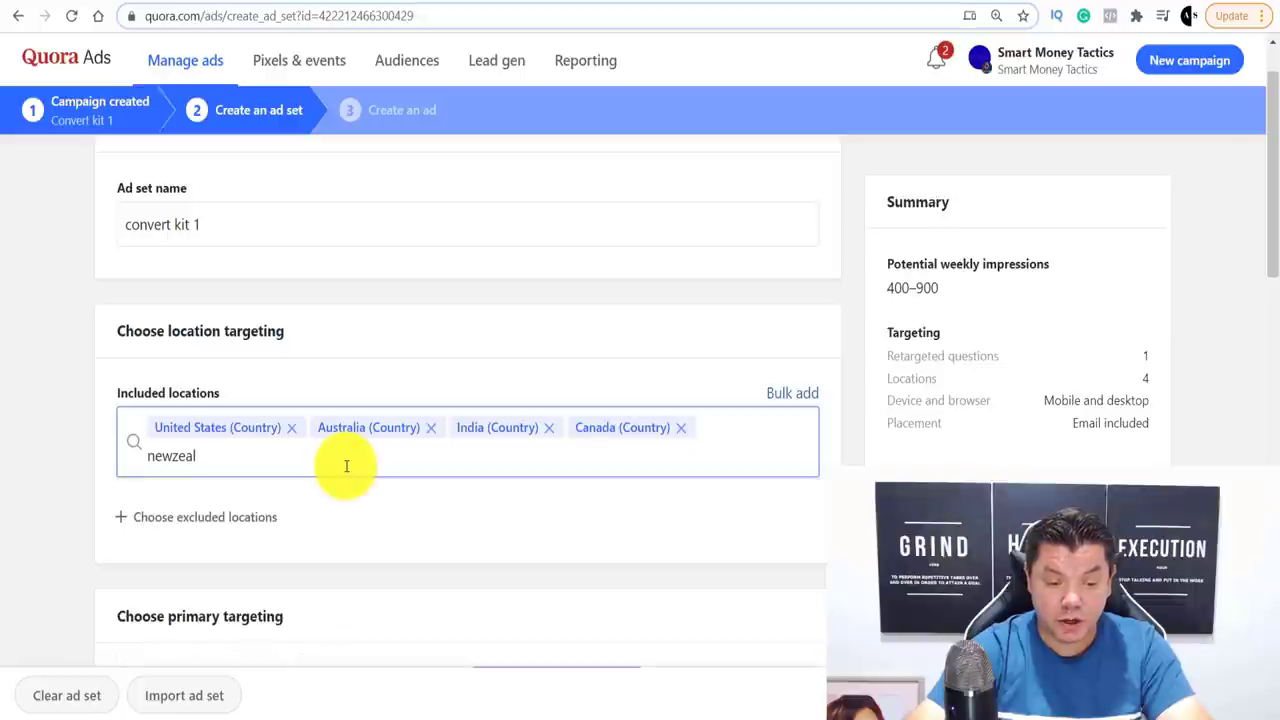
{"action": "key", "text": "BackSpace"}
{"action": "key", "text": "BackSpace"}
{"action": "key", "text": "BackSpace"}
{"action": "key", "text": "BackSpace"}
{"action": "type", "text": " zeala"}
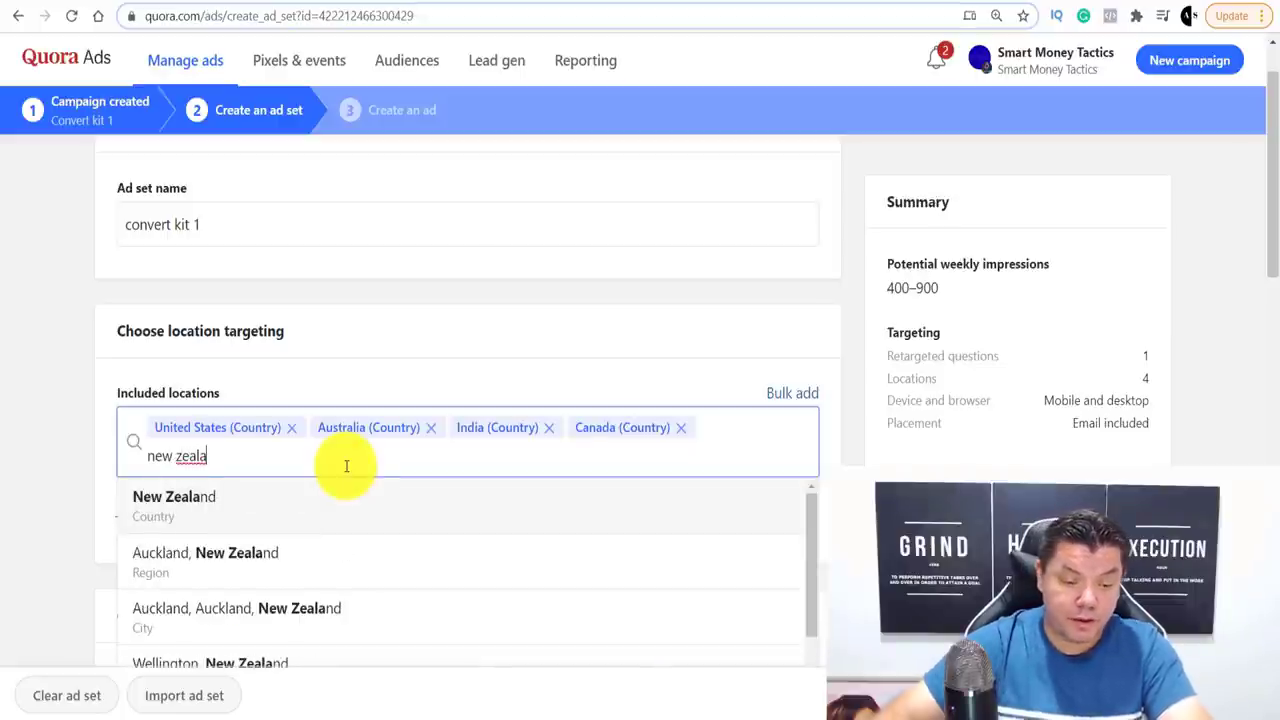
{"action": "left_click", "coordinate": [192, 508]}
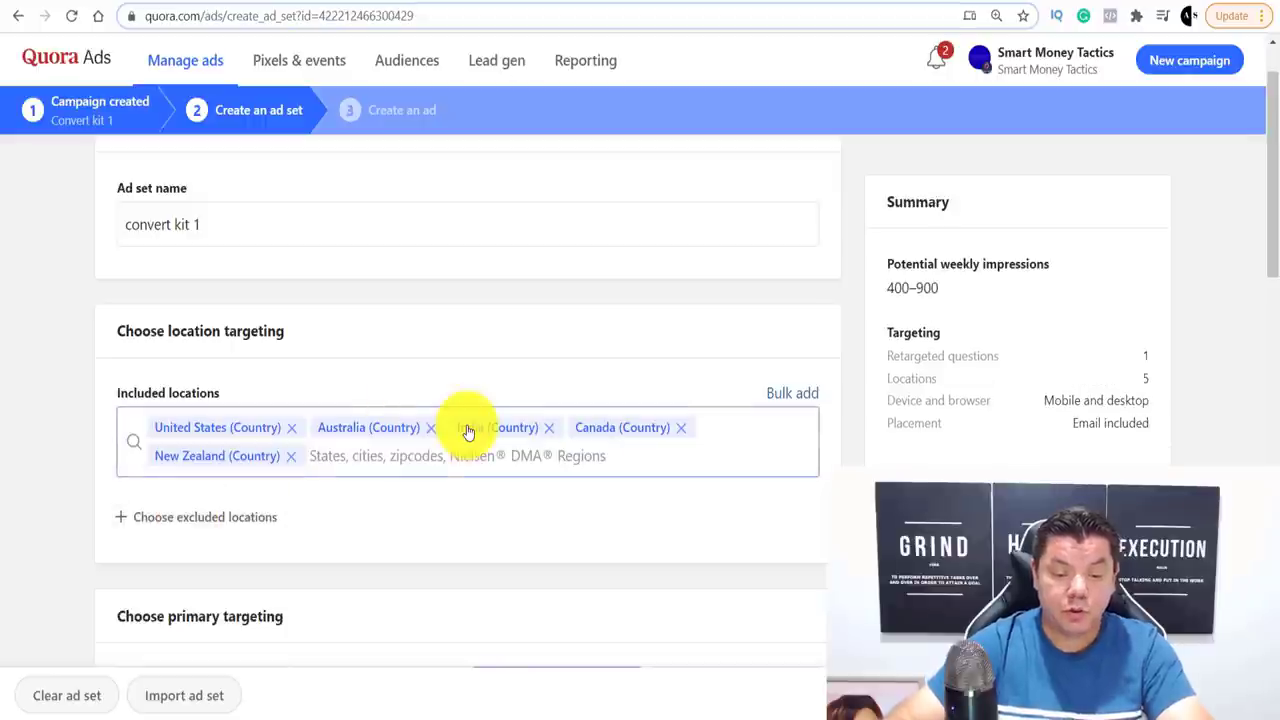
Examine the primary targeting choices, going through the keyword history, interests and question history options of behavioral targeting
{"action": "scroll", "coordinate": [326, 504], "scroll_direction": "down", "scroll_amount": 2}
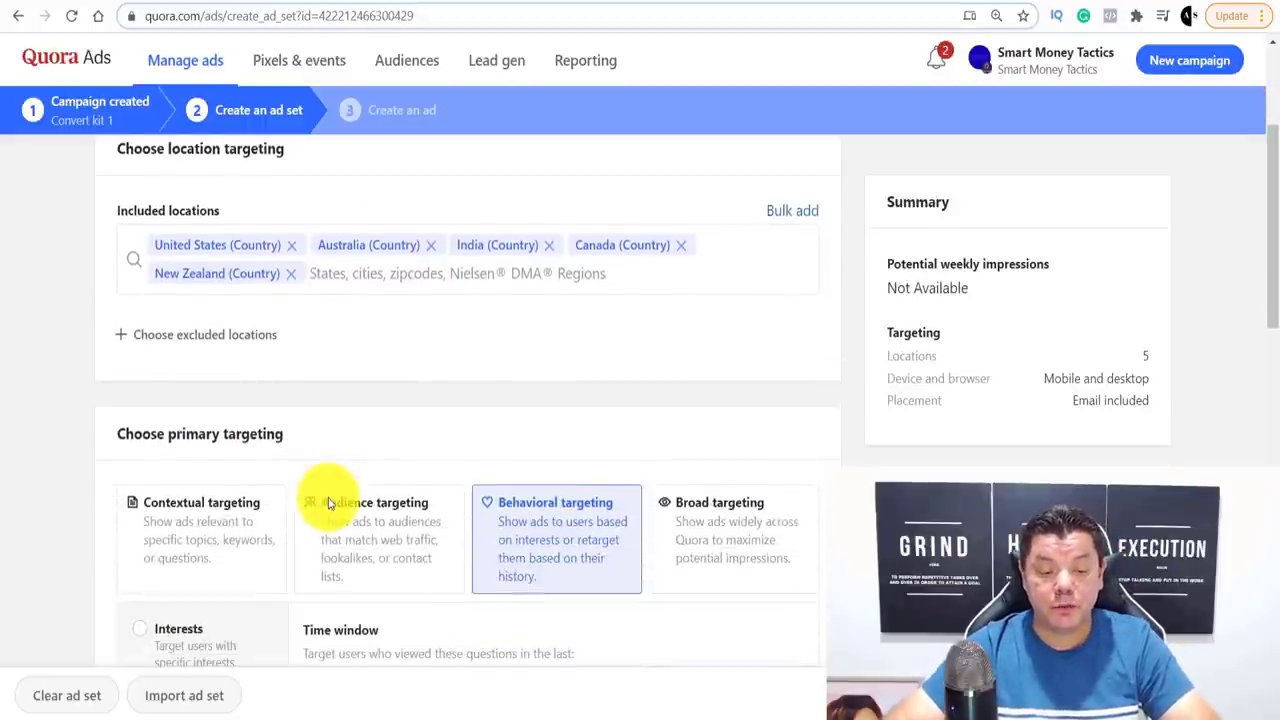
{"action": "scroll", "coordinate": [333, 506], "scroll_direction": "down", "scroll_amount": 1}
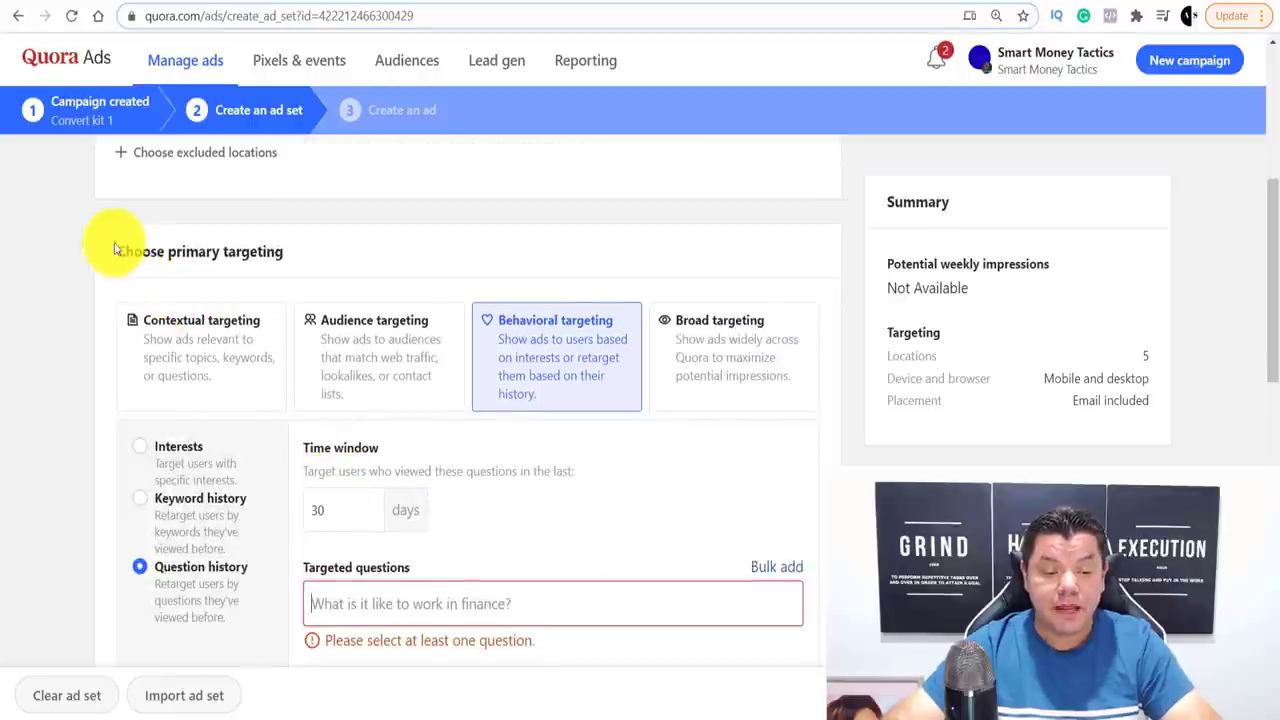
{"action": "left_click_drag", "start_coordinate": [118, 250], "coordinate": [221, 264]}
{"action": "left_click", "coordinate": [321, 256]}
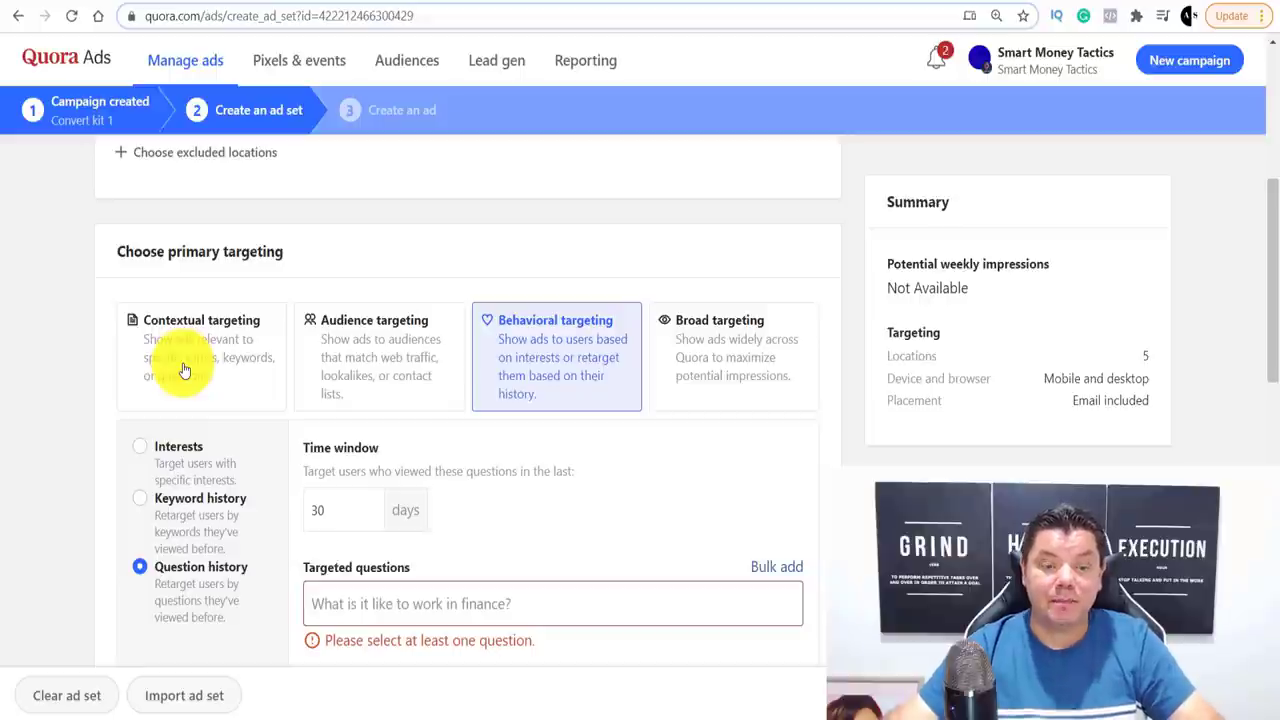
{"action": "scroll", "coordinate": [170, 430], "scroll_direction": "down", "scroll_amount": 1}
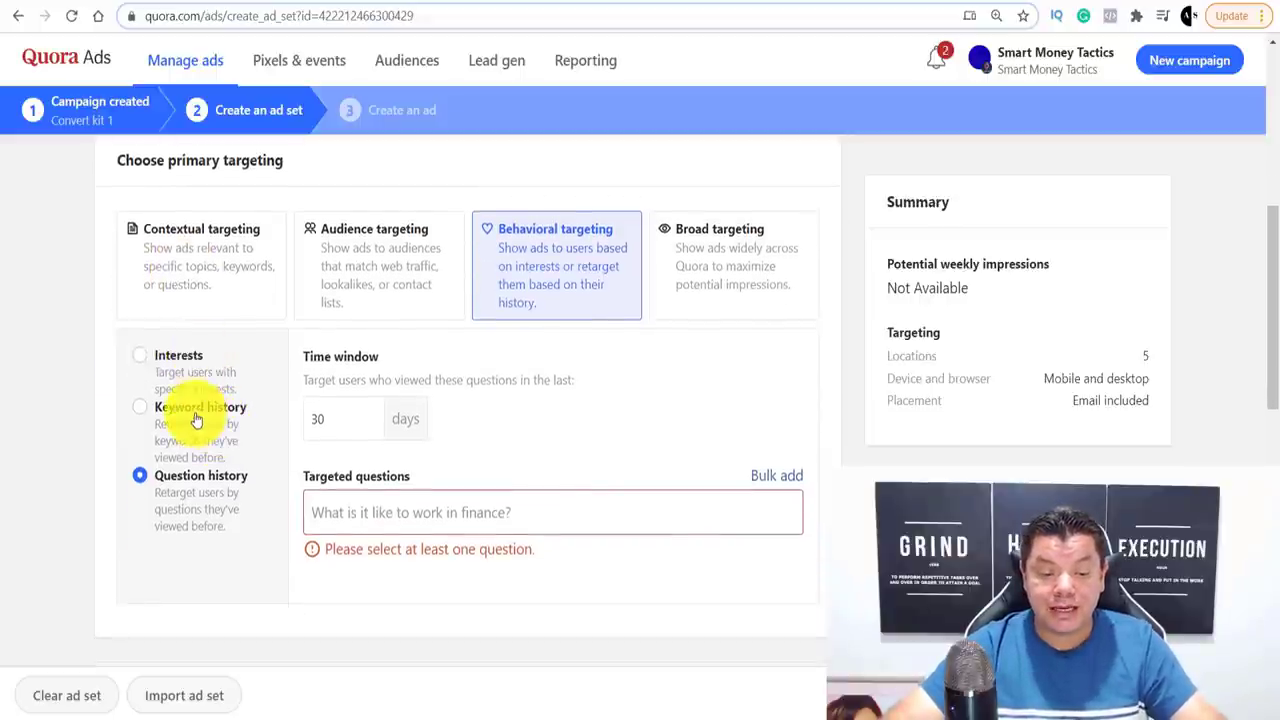
{"action": "left_click", "coordinate": [195, 410]}
{"action": "left_click", "coordinate": [178, 358]}
{"action": "triple_click", "coordinate": [176, 475]}
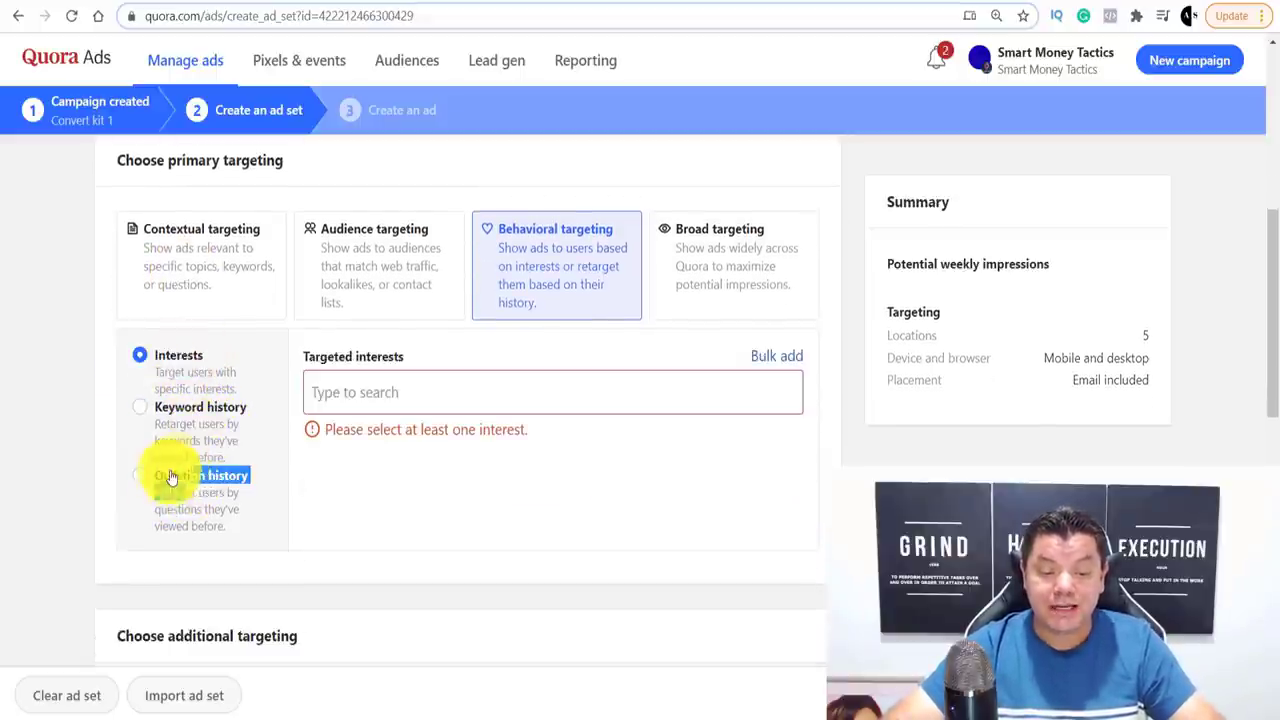
{"action": "left_click", "coordinate": [215, 475]}
Choose question history as the behavioral targeting method for the ad set
{"action": "scroll", "coordinate": [171, 486], "scroll_direction": "up", "scroll_amount": 3}
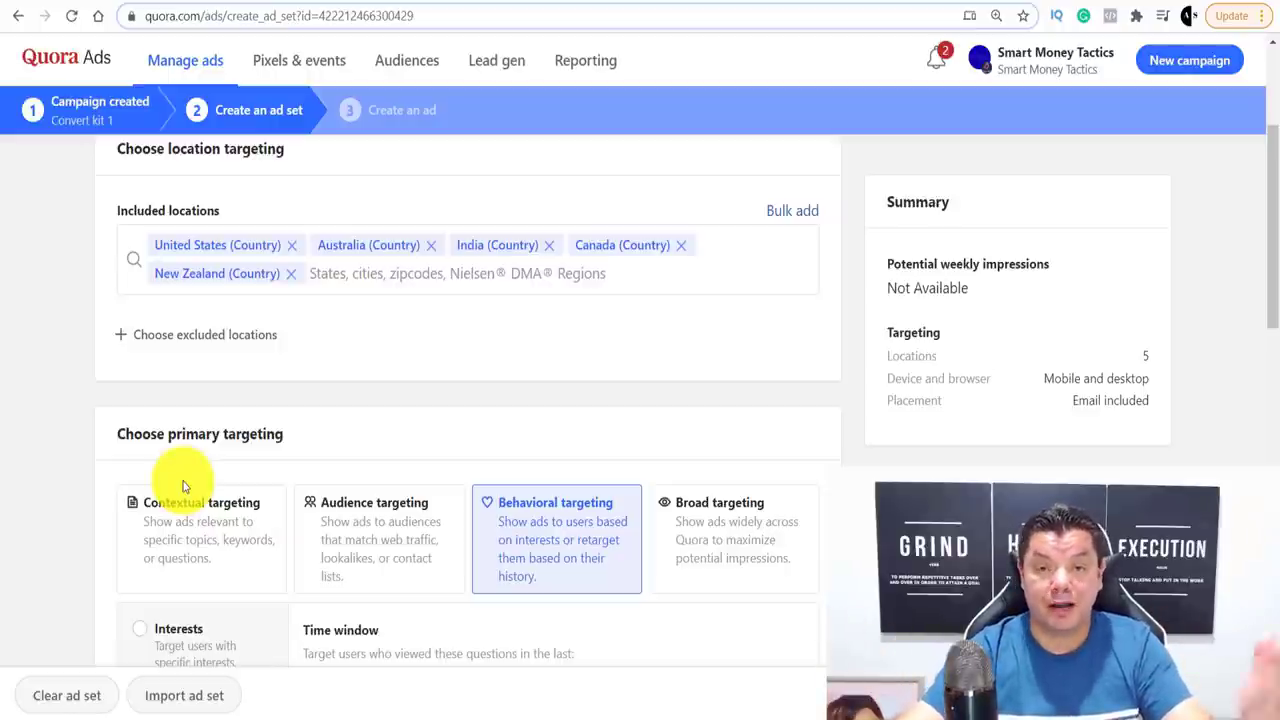
{"action": "scroll", "coordinate": [128, 495], "scroll_direction": "down", "scroll_amount": 1}
{"action": "scroll", "coordinate": [128, 495], "scroll_direction": "down", "scroll_amount": 1}
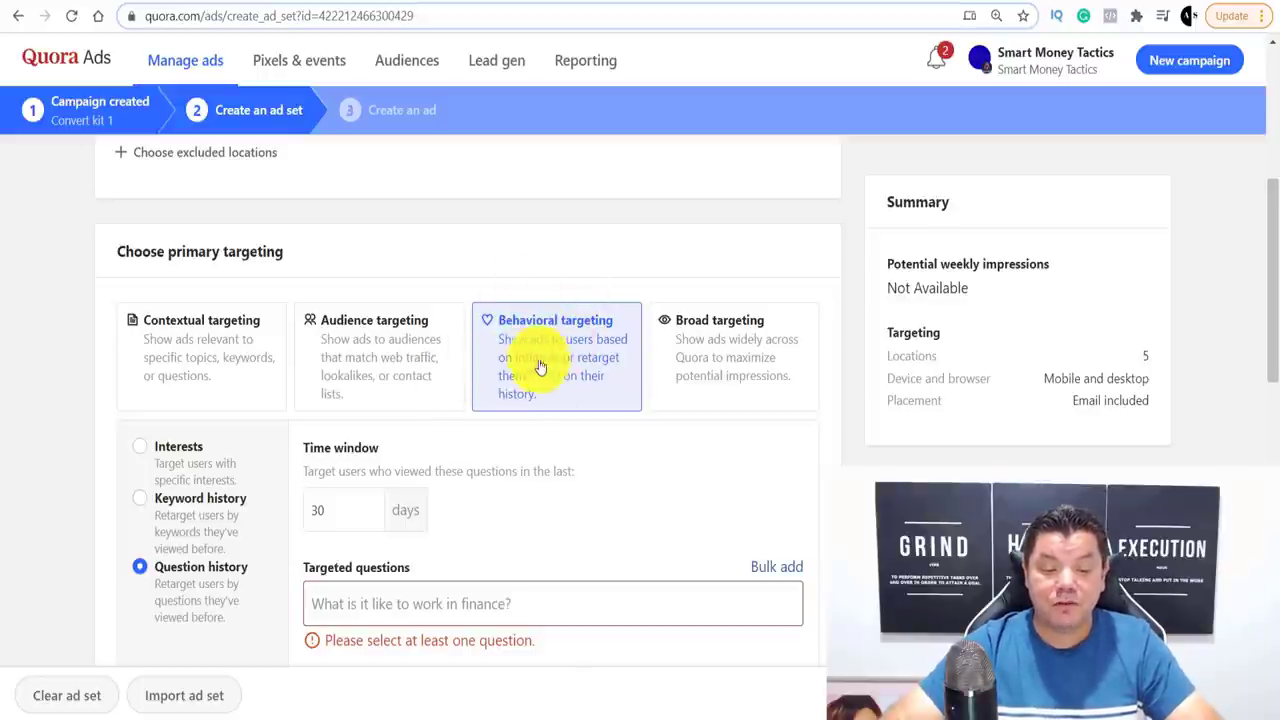
{"action": "scroll", "coordinate": [485, 358], "scroll_direction": "down", "scroll_amount": 1}
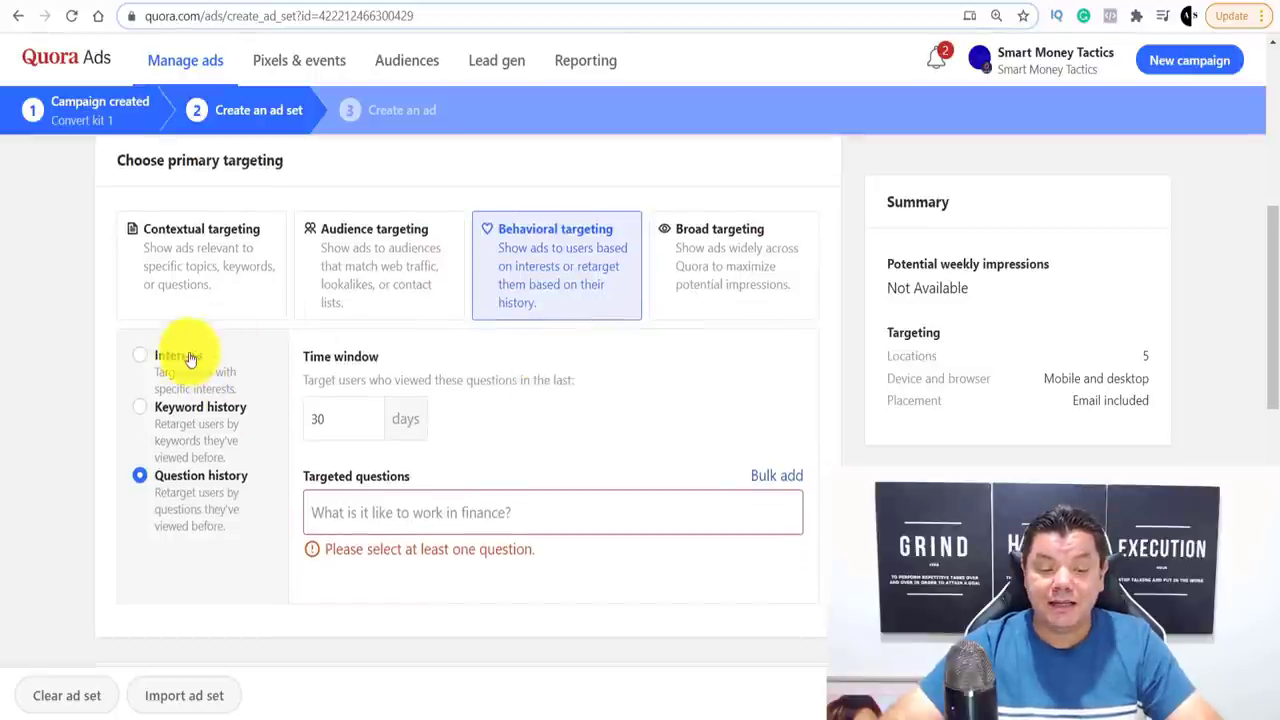
{"action": "left_click", "coordinate": [139, 481]}
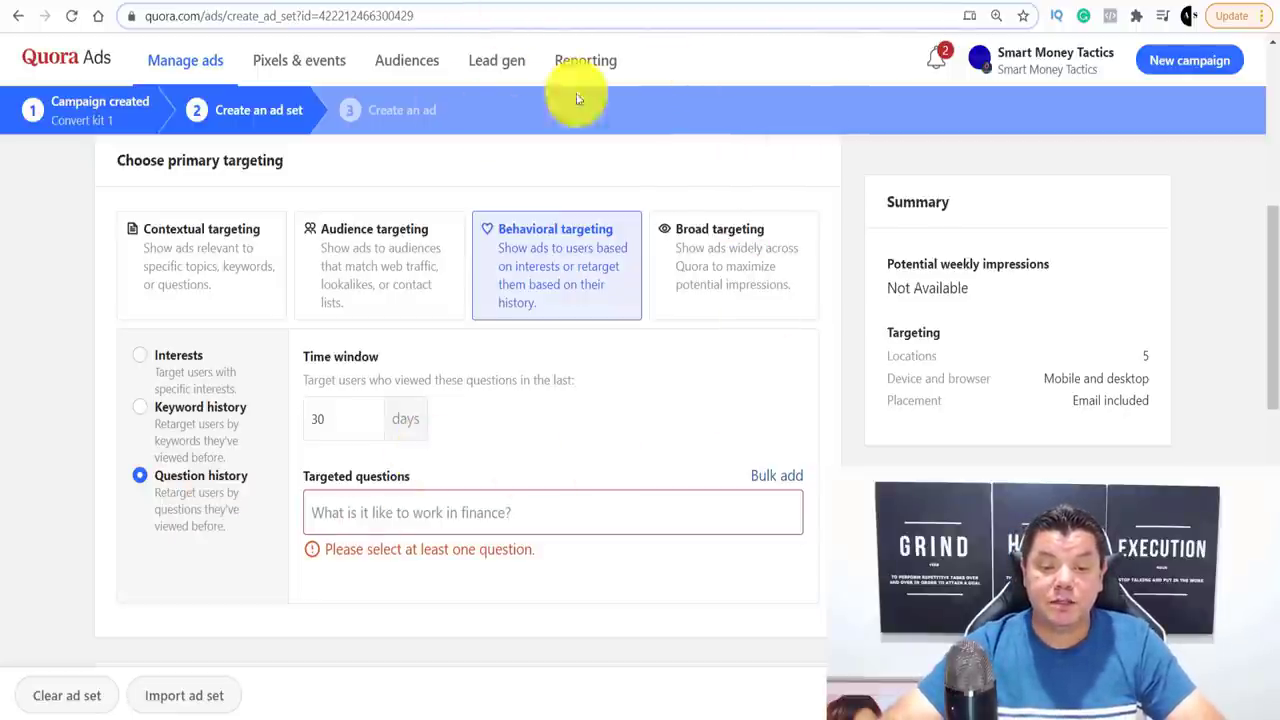
Switch to the Quora search results for Email Marketing and copy the question "What is the best email marketing tool?"
{"action": "left_click", "coordinate": [730, 8]}
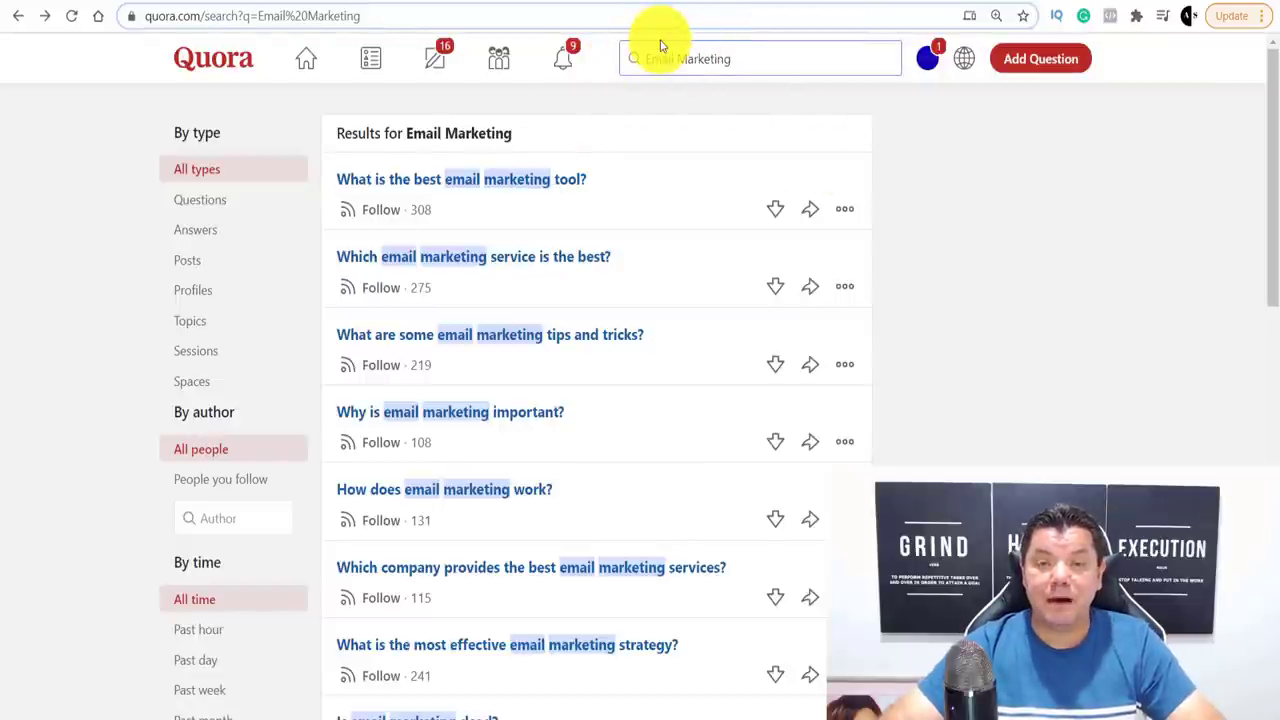
{"action": "scroll", "coordinate": [352, 183], "scroll_direction": "down", "scroll_amount": 8}
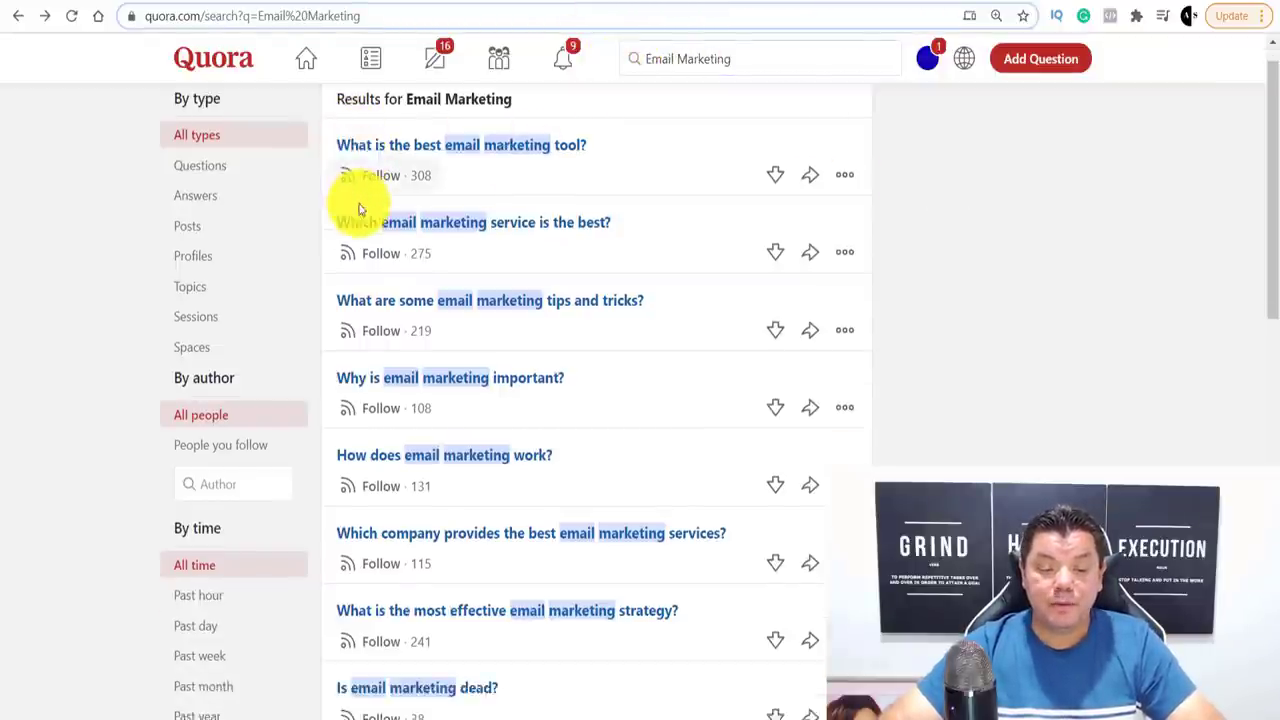
{"action": "scroll", "coordinate": [367, 220], "scroll_direction": "down", "scroll_amount": 3}
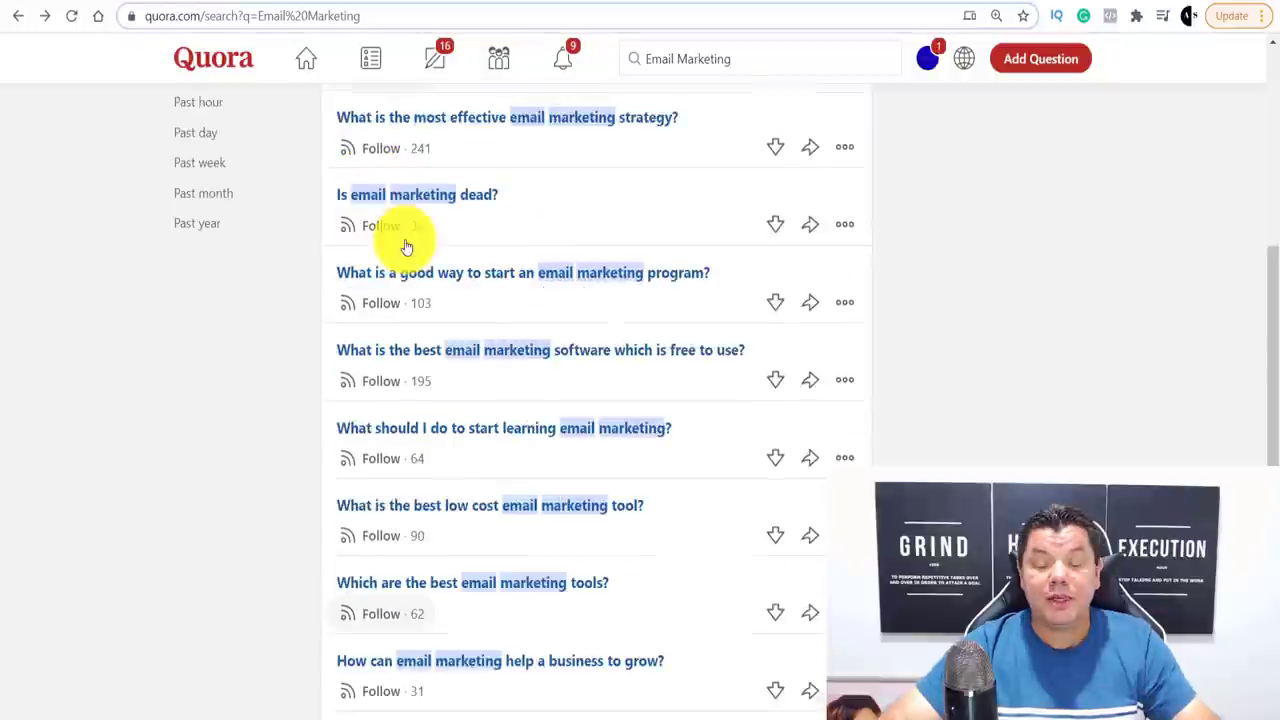
{"action": "scroll", "coordinate": [417, 240], "scroll_direction": "up", "scroll_amount": 11}
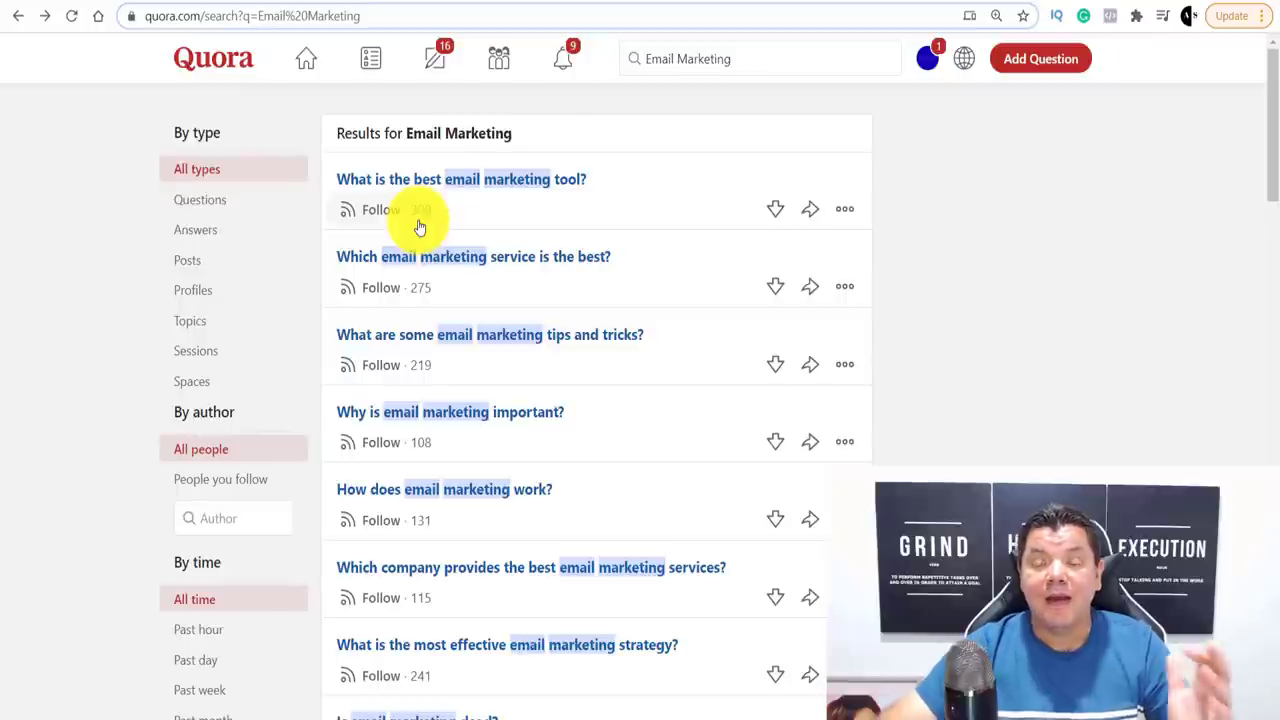
{"action": "left_click_drag", "start_coordinate": [331, 186], "coordinate": [580, 200]}
{"action": "key", "text": "ctrl+c"}
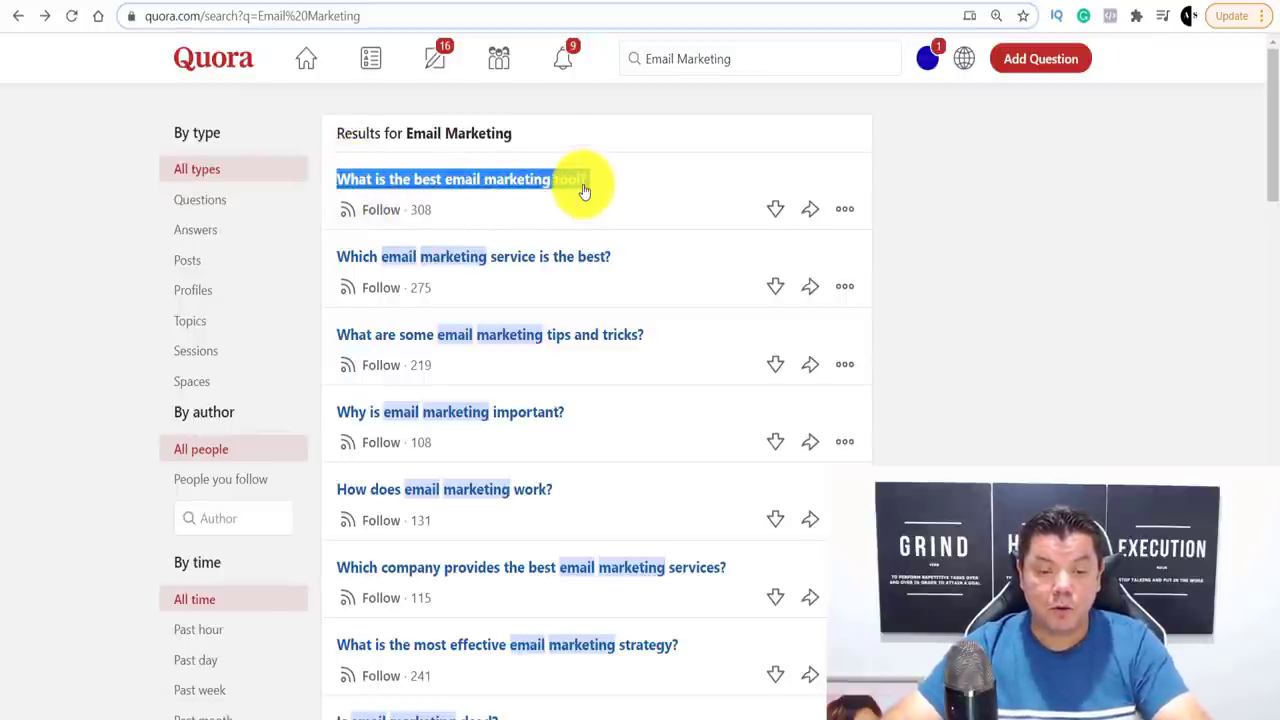
Switch back to the Quora Ads ad set and add "What is the best email marketing tool?" as a targeted question
{"action": "left_click", "coordinate": [424, 4]}
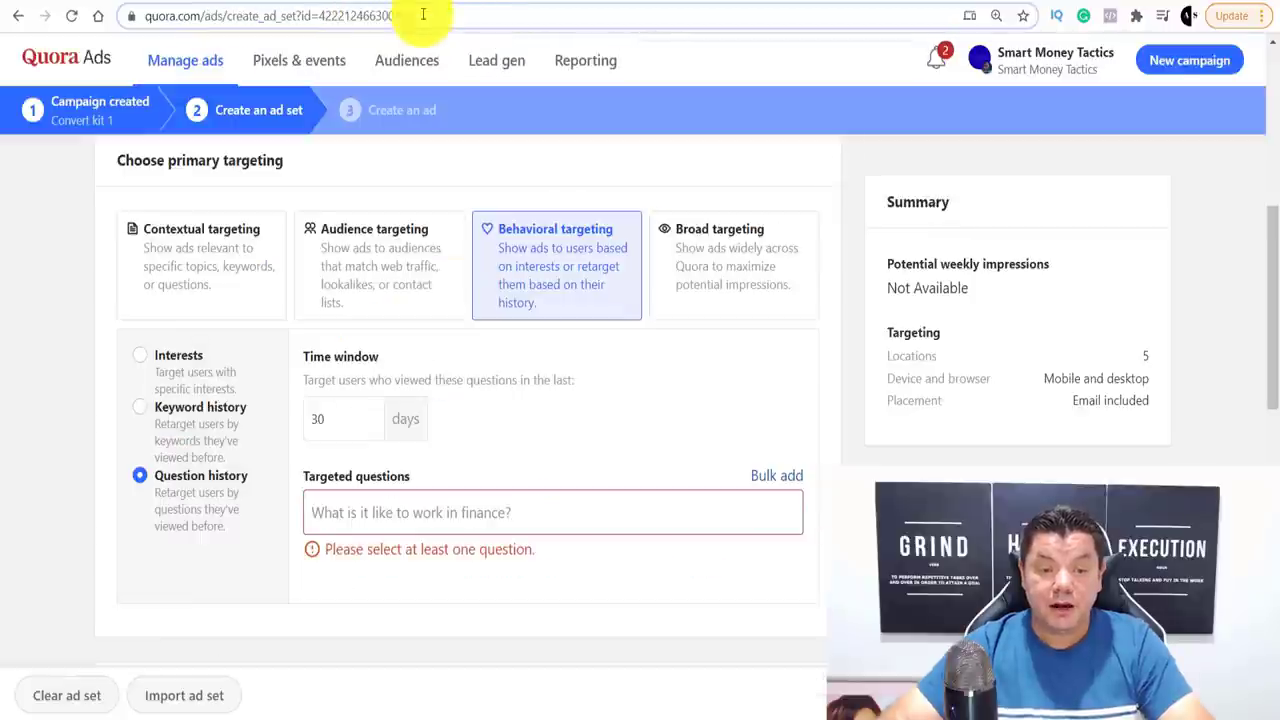
{"action": "key", "text": "ctrl+v"}
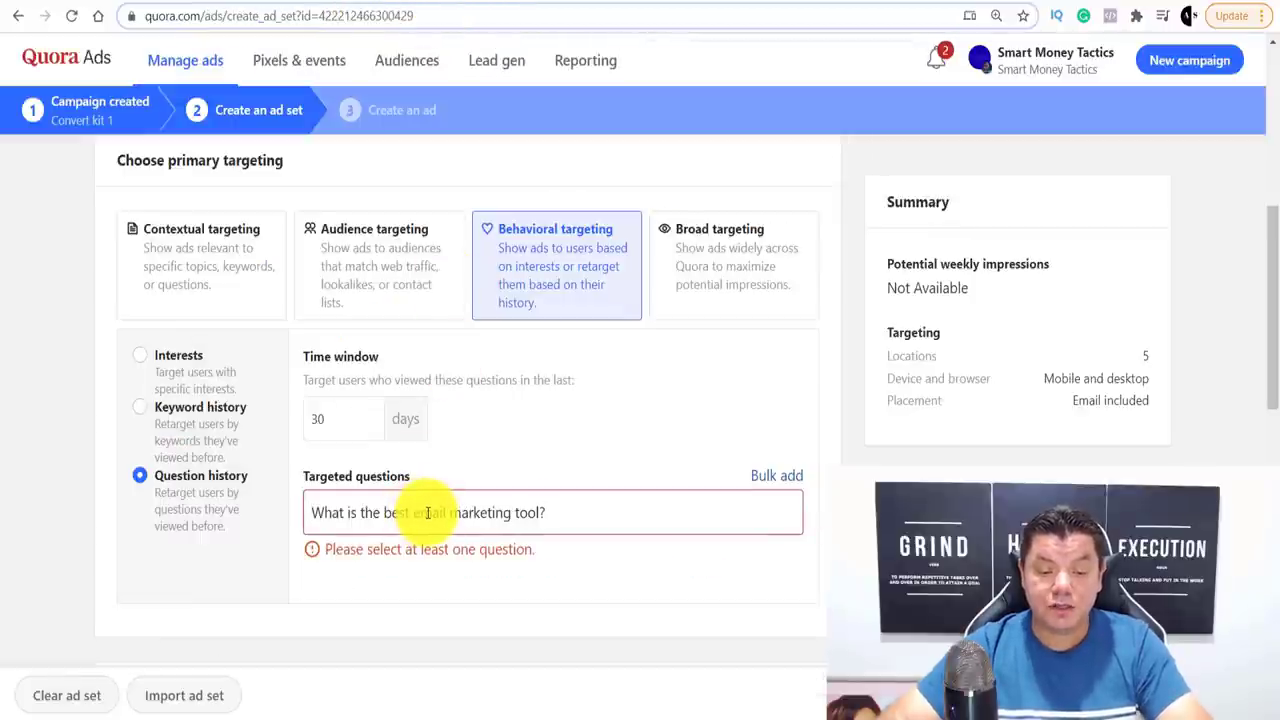
{"action": "scroll", "coordinate": [428, 490], "scroll_direction": "down", "scroll_amount": 1}
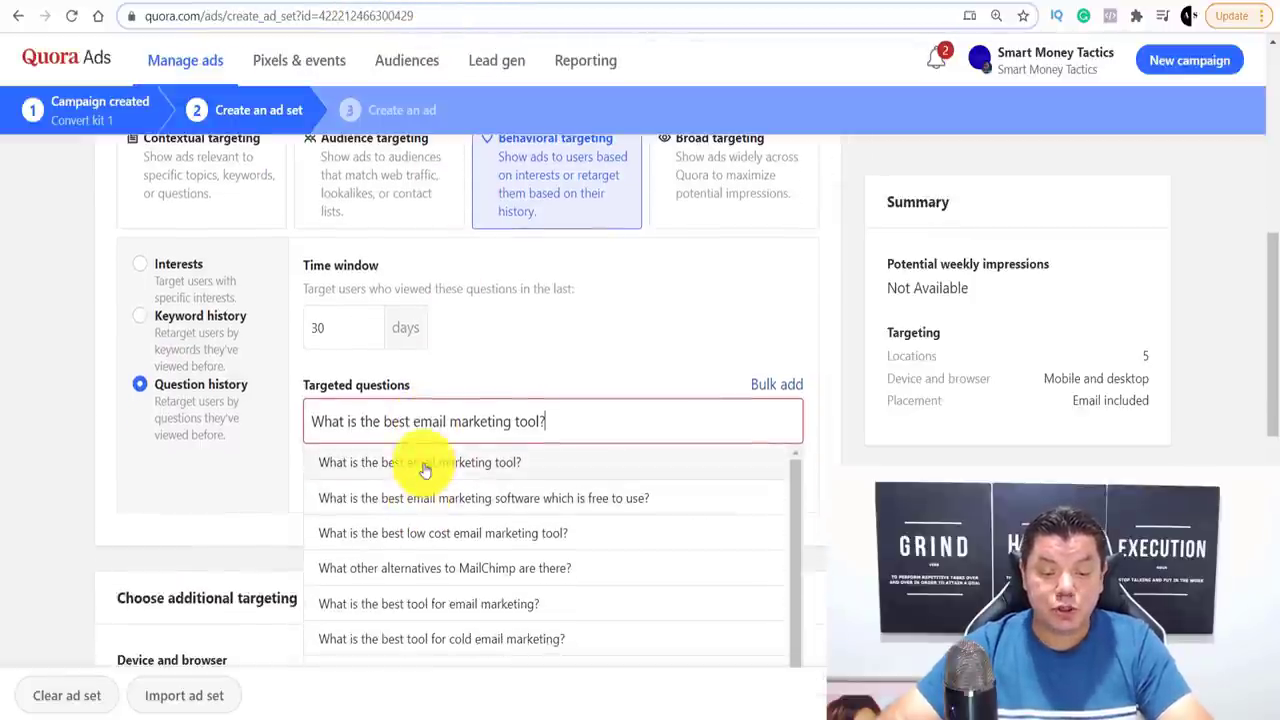
{"action": "left_click", "coordinate": [418, 463]}
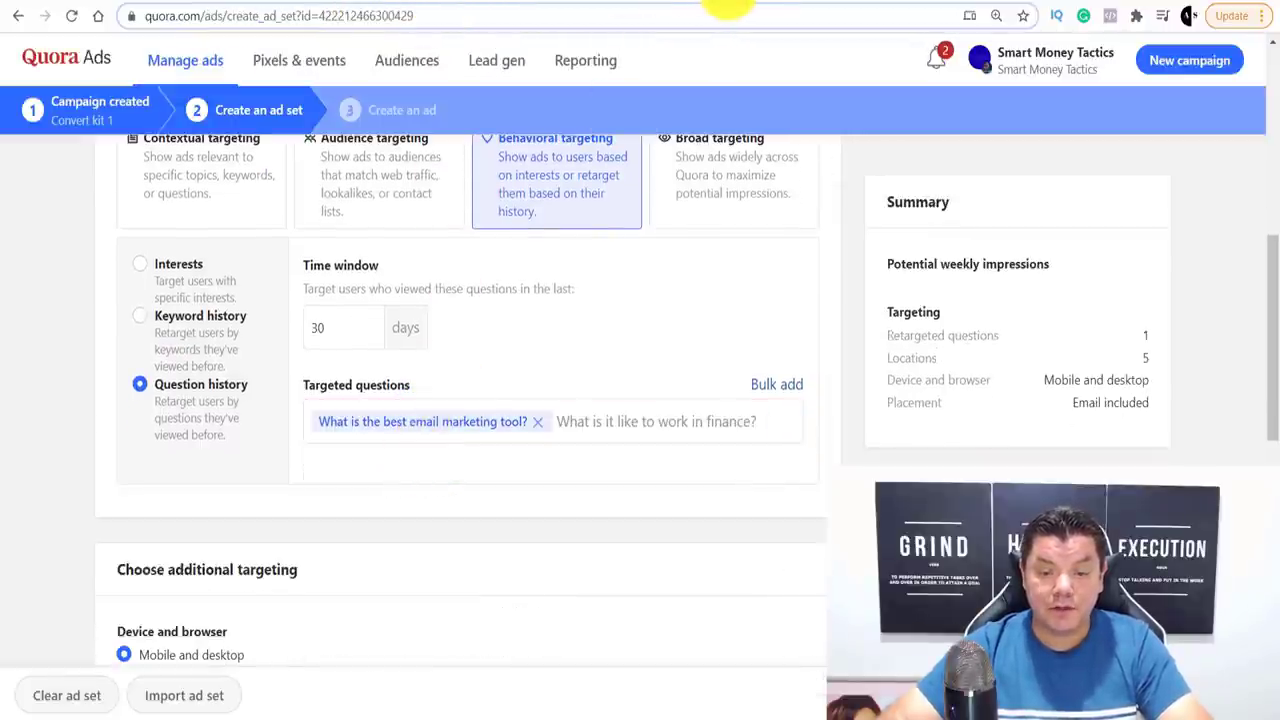
Copy "Which email marketing service is the best?" from the Quora search results and add it to the ad set's targeted questions
{"action": "left_click", "coordinate": [745, 3]}
{"action": "mouse_move", "coordinate": [338, 262]}
{"action": "left_mouse_down"}
{"action": "mouse_move", "coordinate": [466, 260]}
{"action": "mouse_move", "coordinate": [323, 263]}
{"action": "mouse_move", "coordinate": [608, 263]}
{"action": "mouse_move", "coordinate": [346, 262]}
{"action": "left_mouse_up"}
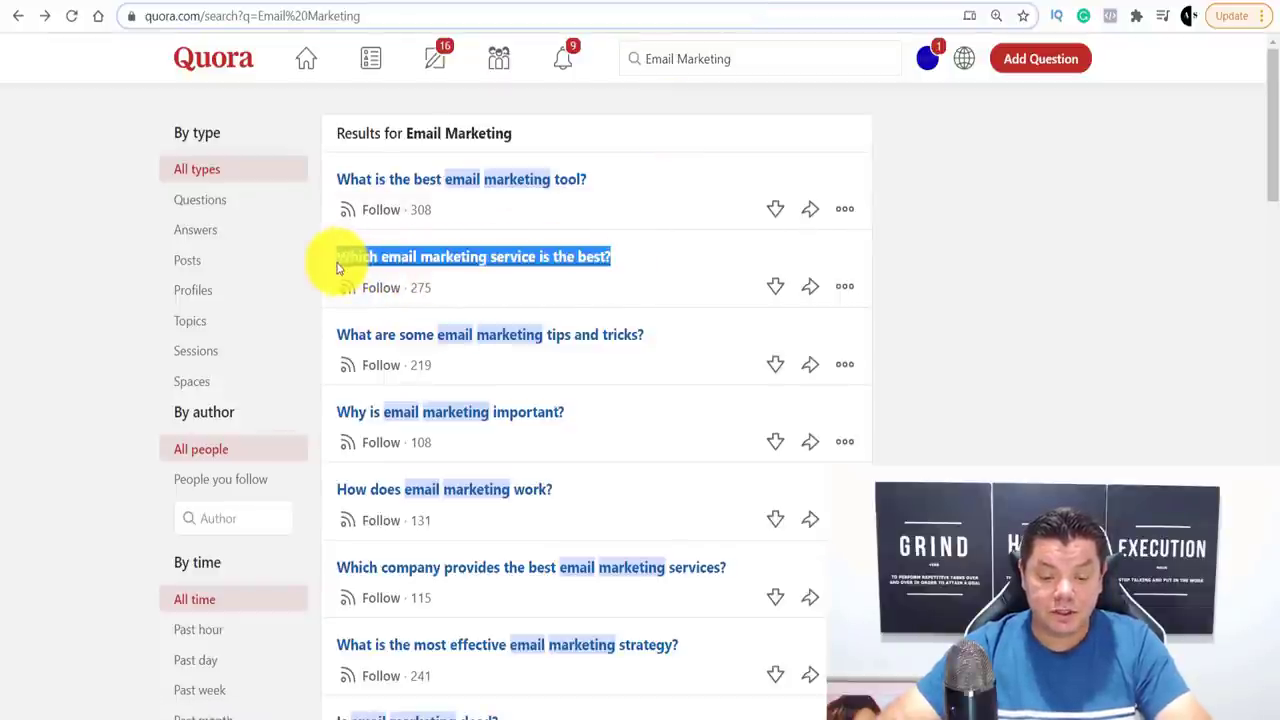
{"action": "left_click", "coordinate": [338, 262]}
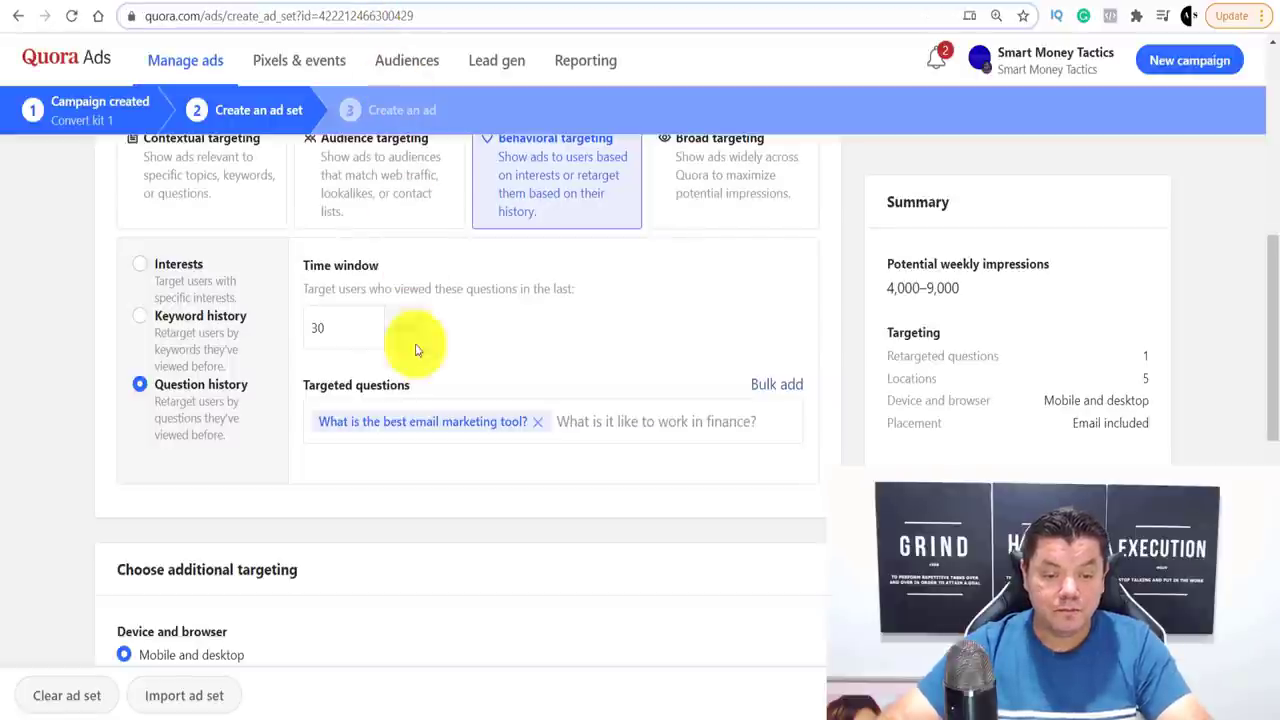
{"action": "left_click", "coordinate": [571, 419]}
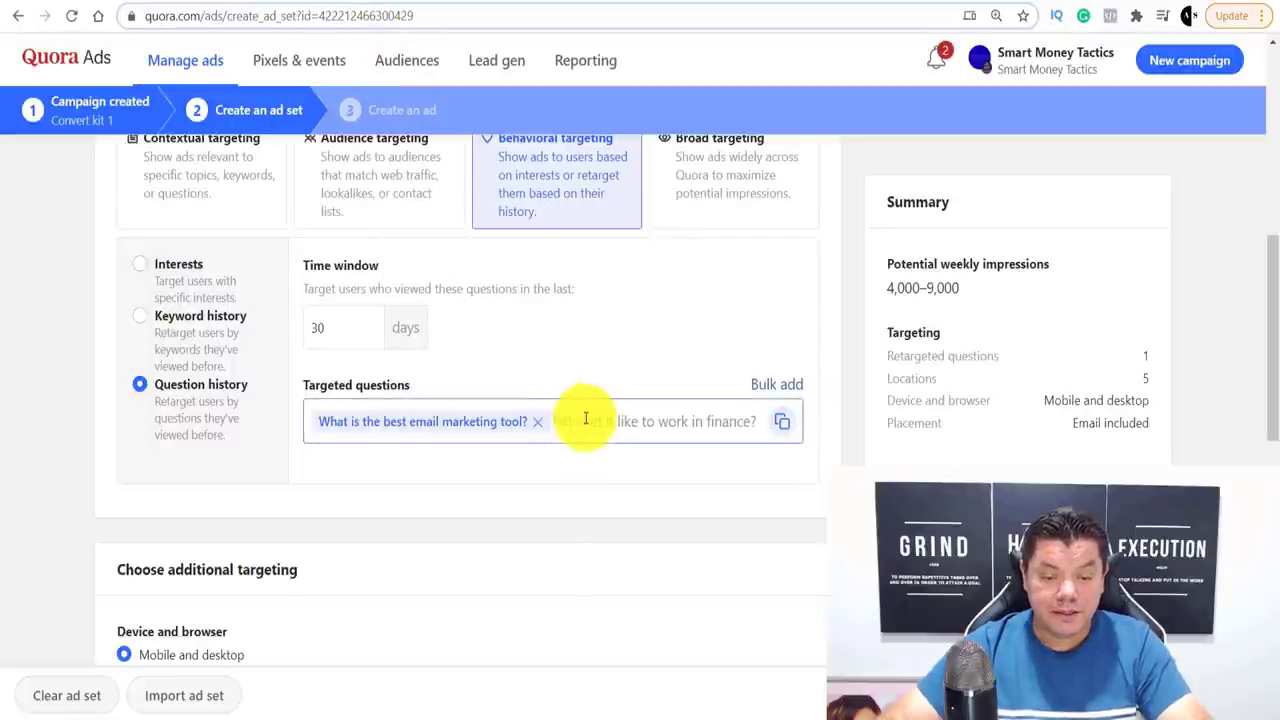
{"action": "key", "text": "ctrl+v"}
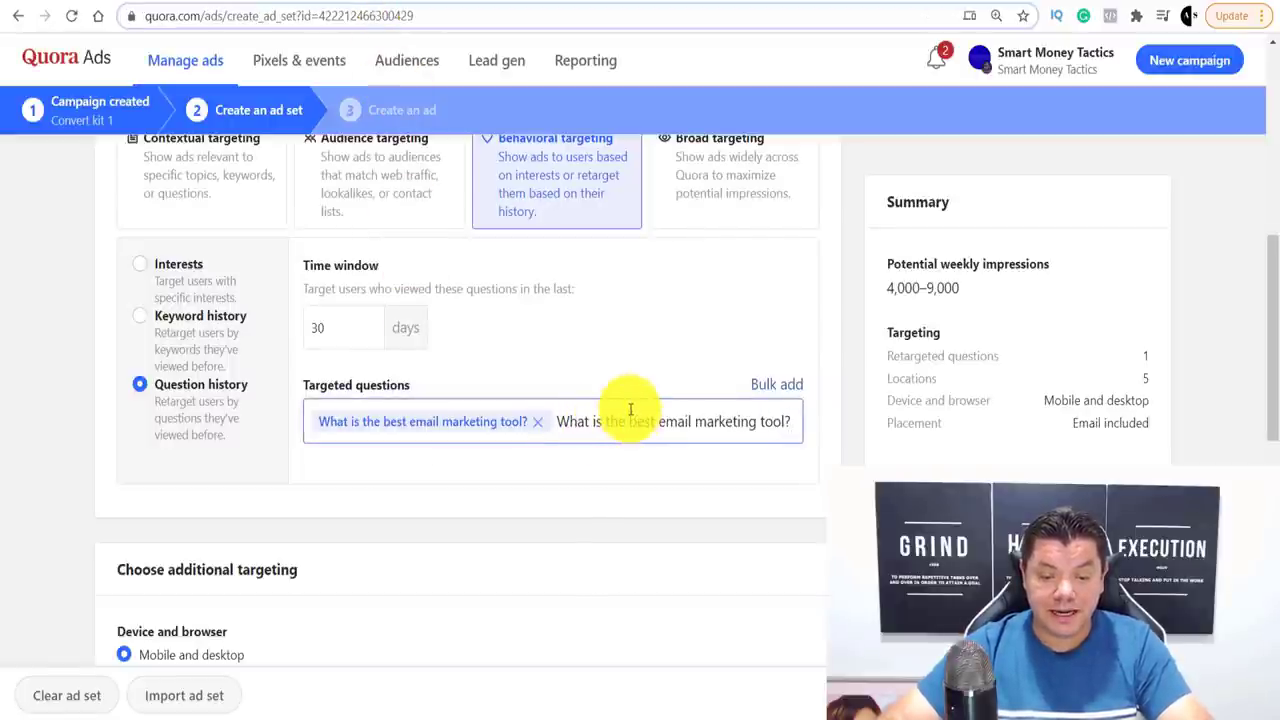
{"action": "key", "text": "ctrl+a"}
{"action": "type", "text": "Which email marketing service is the best?"}
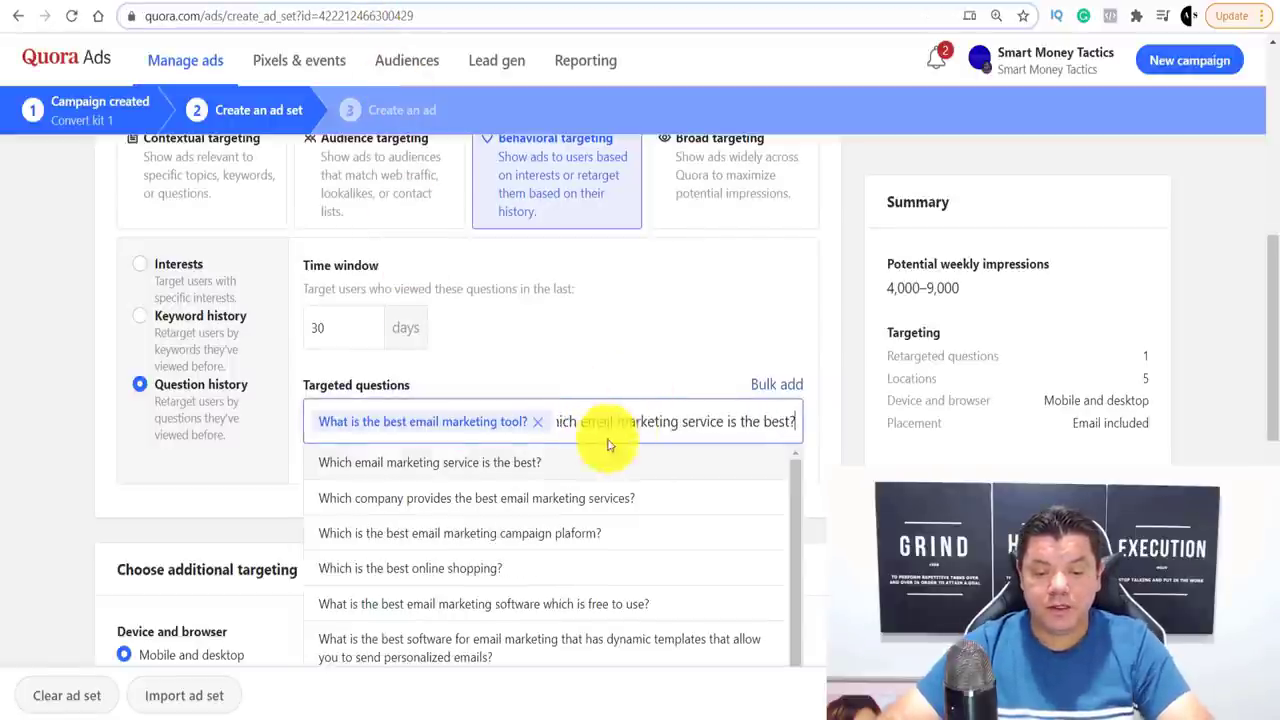
{"action": "left_click", "coordinate": [396, 464]}
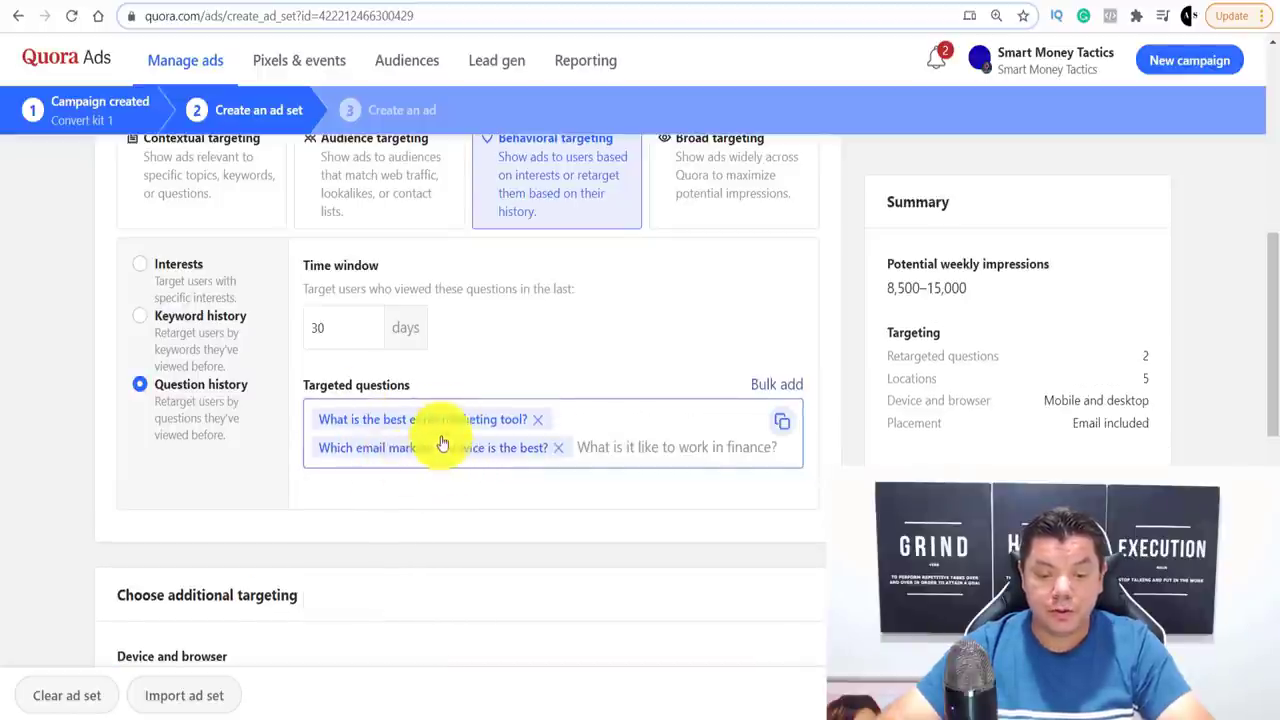
Copy the question "Why is email marketing important?" from the Quora search results and add it to the targeted questions
{"action": "left_click", "coordinate": [690, 4]}
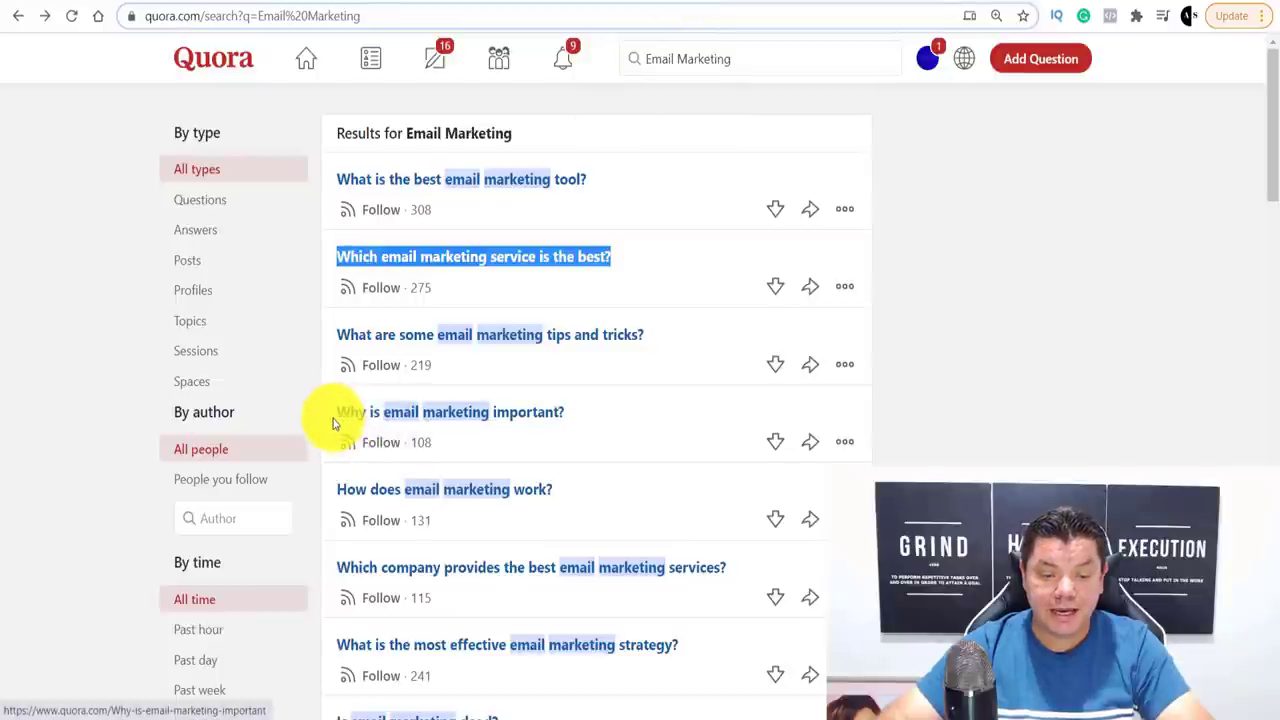
{"action": "left_click", "coordinate": [370, 418]}
{"action": "left_click_drag", "start_coordinate": [370, 418], "coordinate": [543, 434]}
{"action": "key", "text": "ctrl+c"}
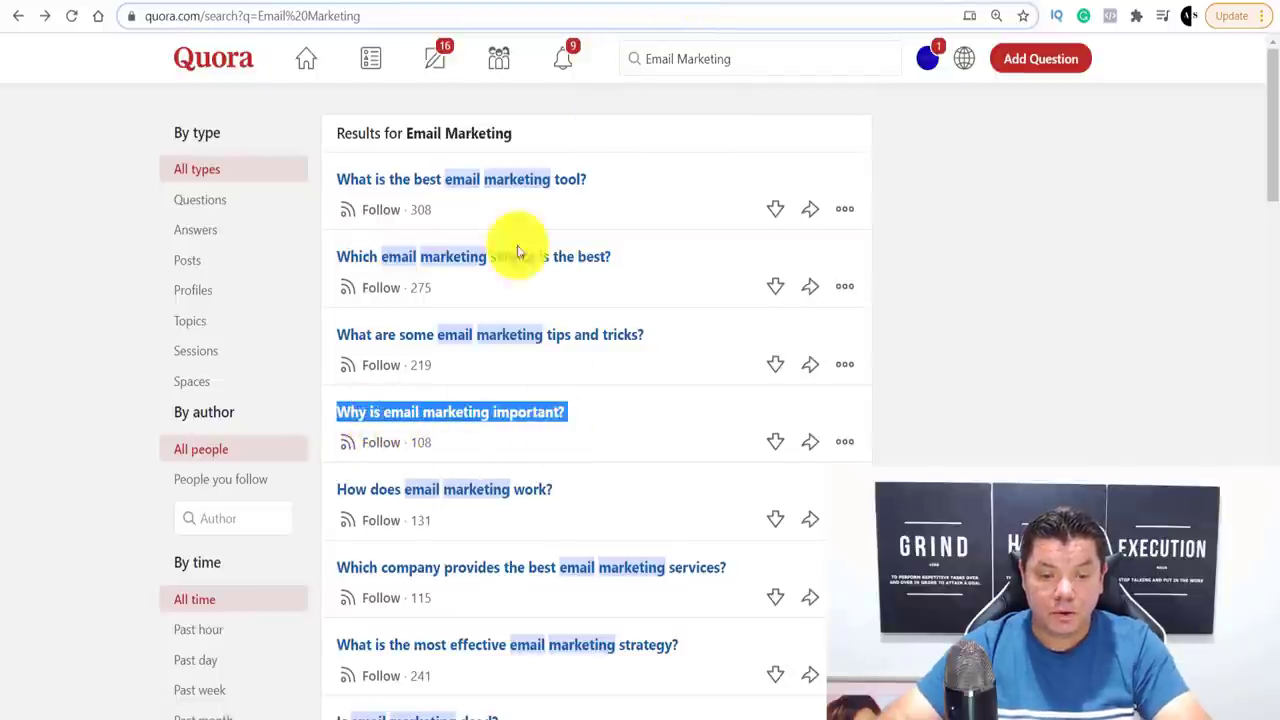
{"action": "left_click", "coordinate": [397, 6]}
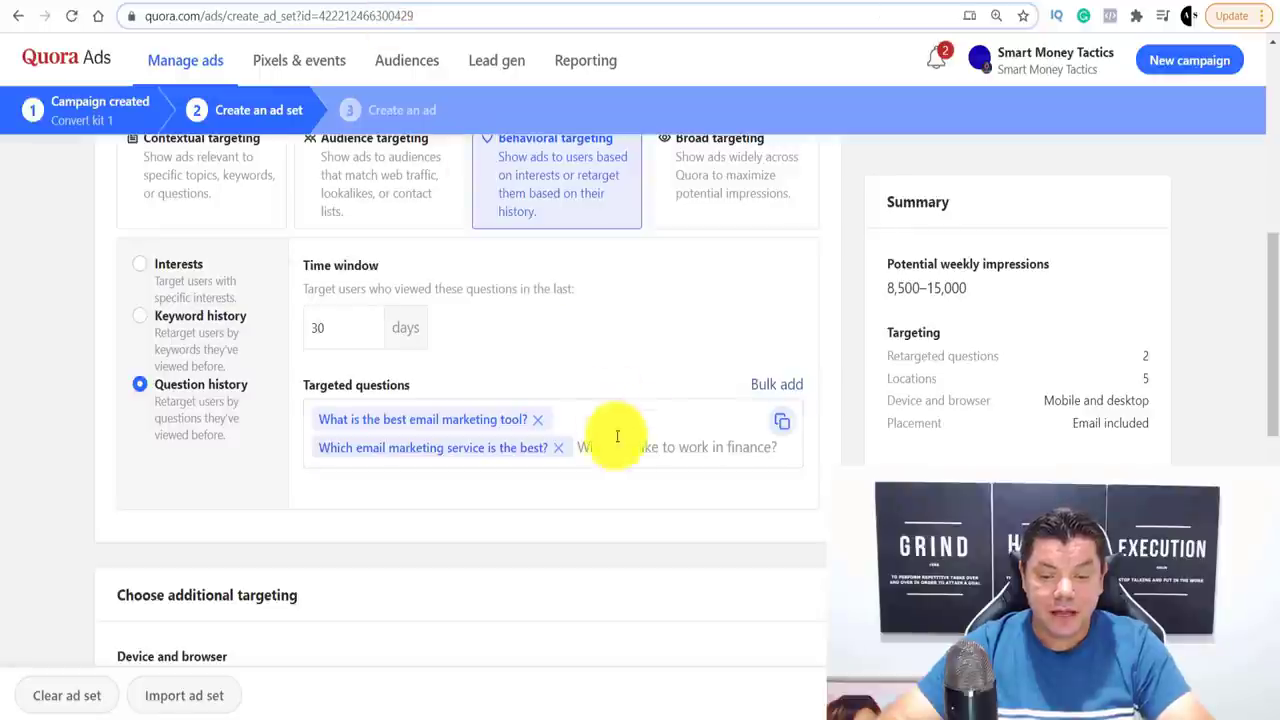
{"action": "key", "text": "ctrl+v"}
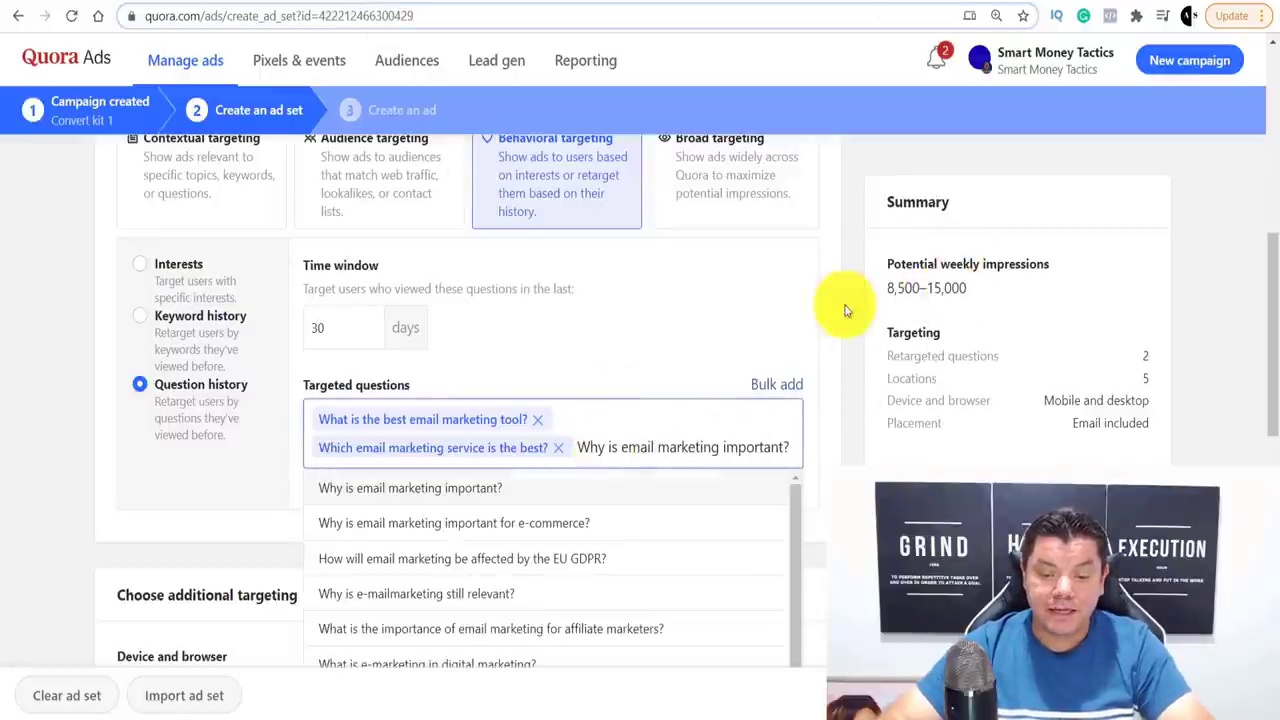
{"action": "left_click", "coordinate": [332, 487]}
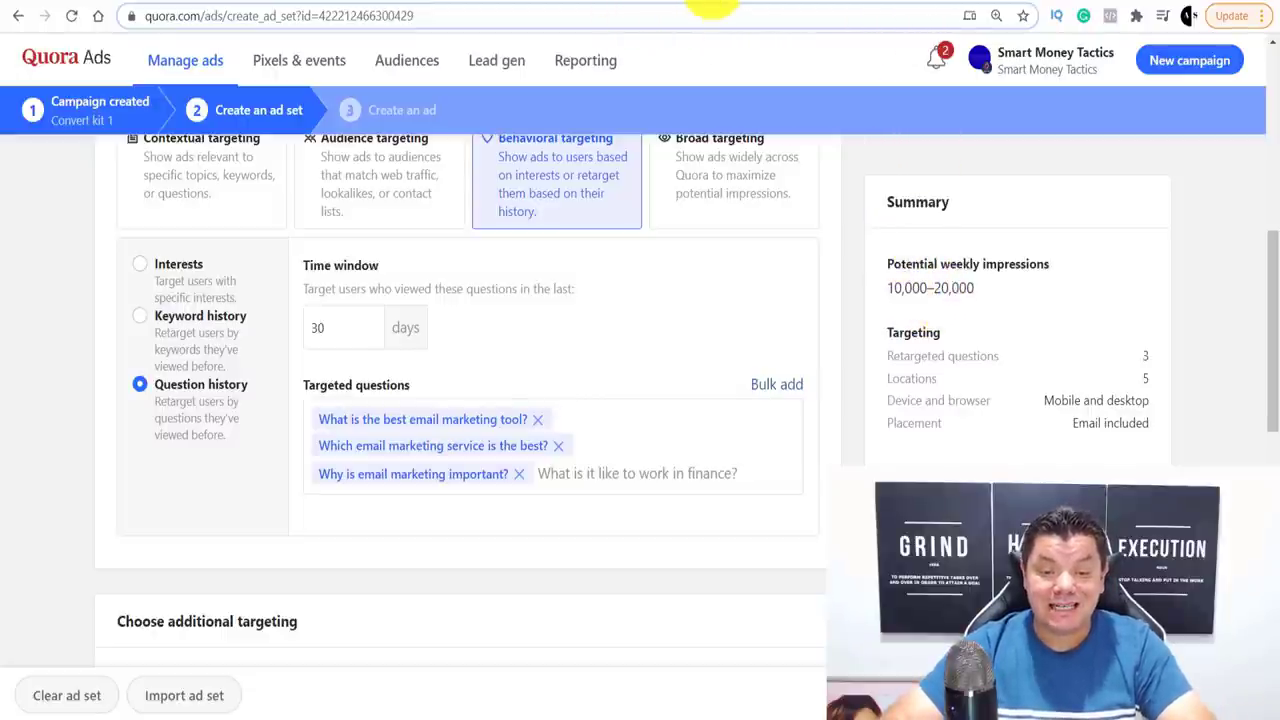
Copy "How does email marketing work?" from the Quora results and include it among the ad set's targeted questions
{"action": "left_click", "coordinate": [697, 8]}
{"action": "scroll", "coordinate": [455, 428], "scroll_direction": "down", "scroll_amount": 2}
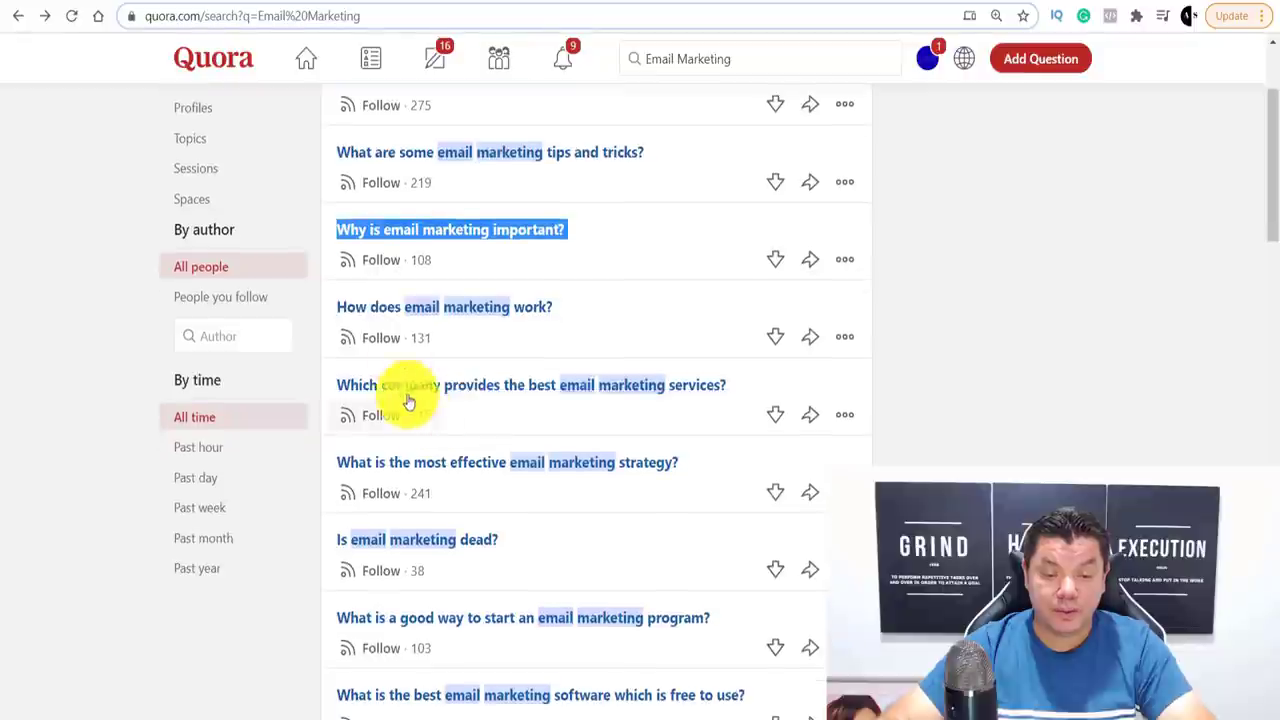
{"action": "left_click_drag", "start_coordinate": [571, 317], "coordinate": [349, 309]}
{"action": "left_click", "coordinate": [340, 308]}
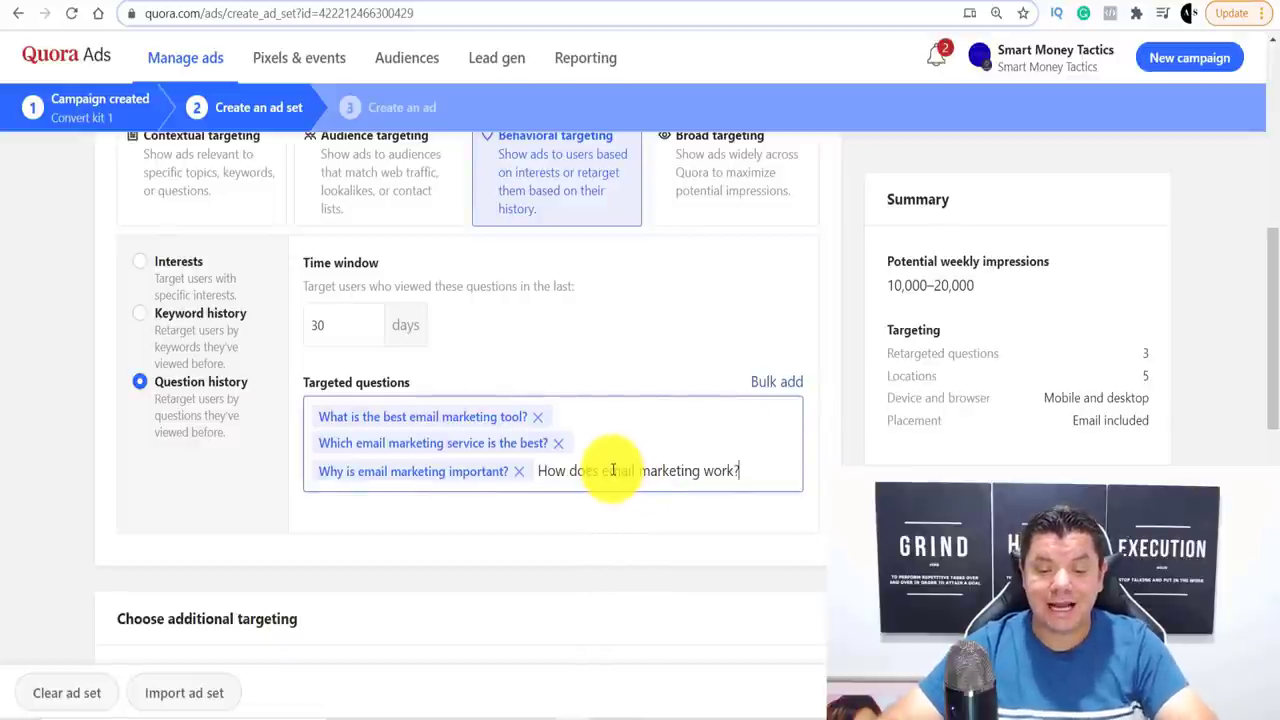
{"action": "left_click", "coordinate": [398, 523]}
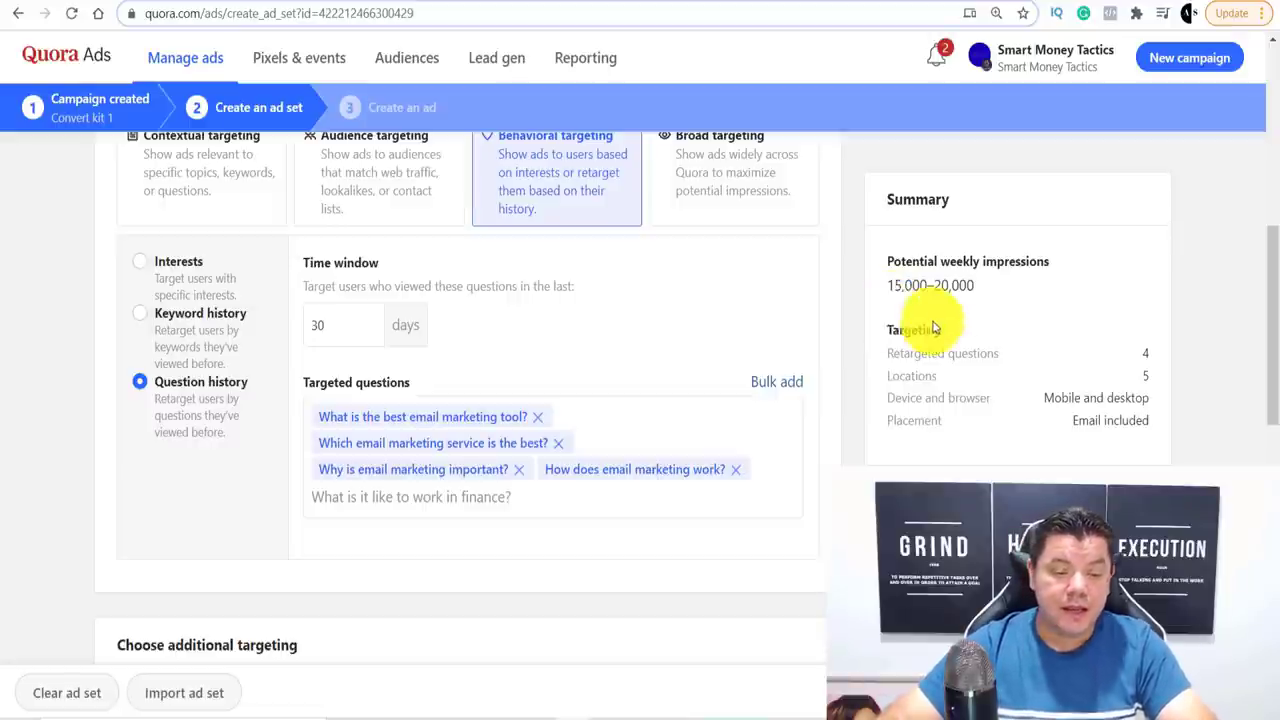
Review the ad set's additional targeting: device and browser, gender, excluded questions and audiences, and Quora Digest email inclusion
{"action": "scroll", "coordinate": [353, 351], "scroll_direction": "down", "scroll_amount": 1}
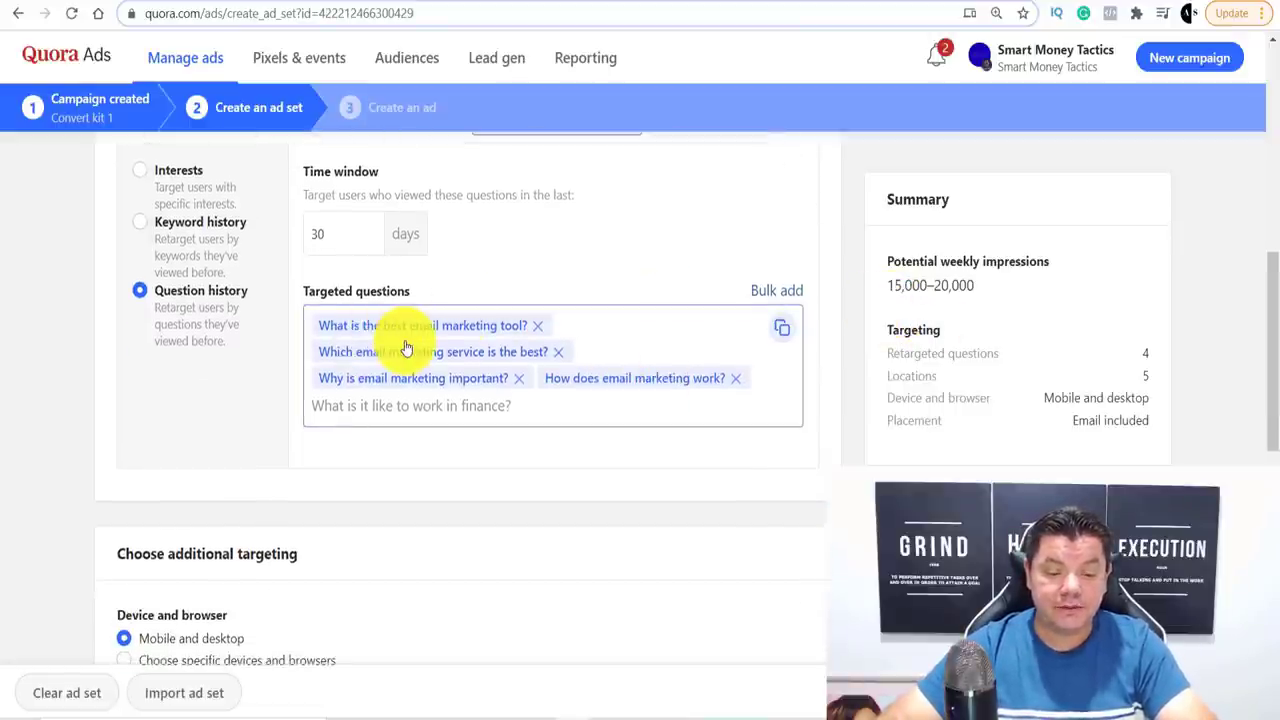
{"action": "scroll", "coordinate": [403, 345], "scroll_direction": "down", "scroll_amount": 3}
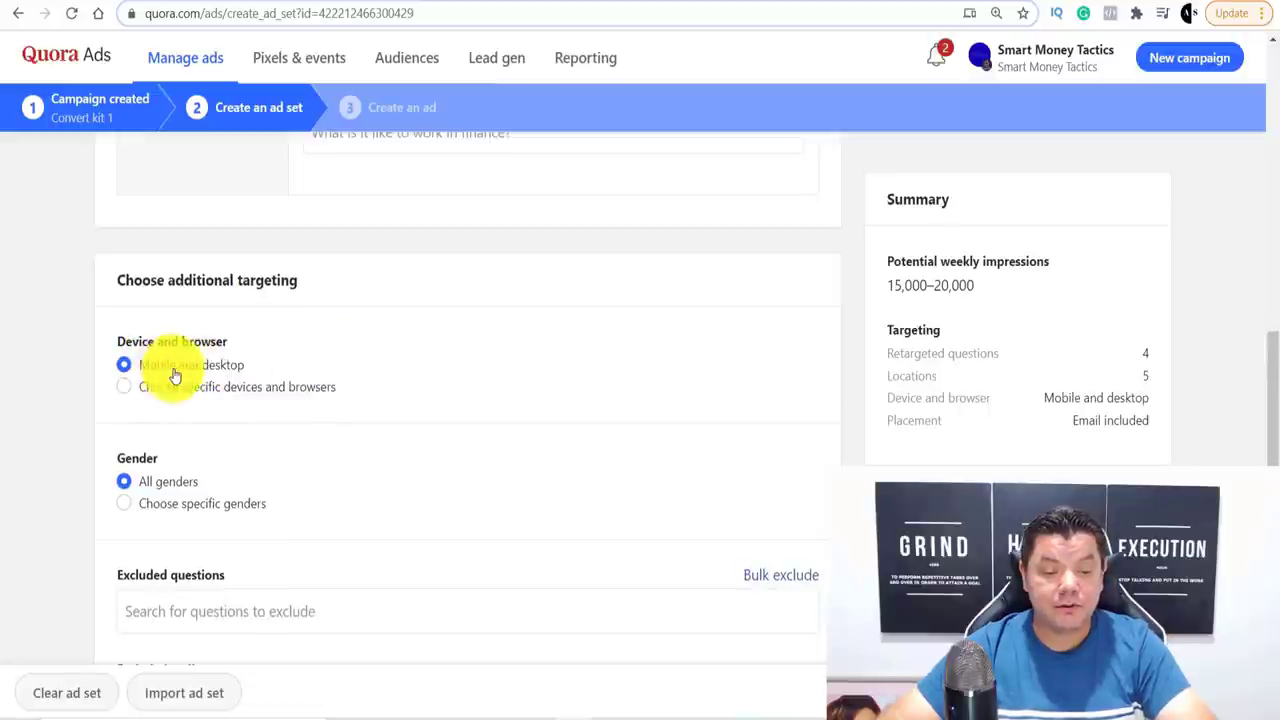
{"action": "scroll", "coordinate": [246, 374], "scroll_direction": "down", "scroll_amount": 2}
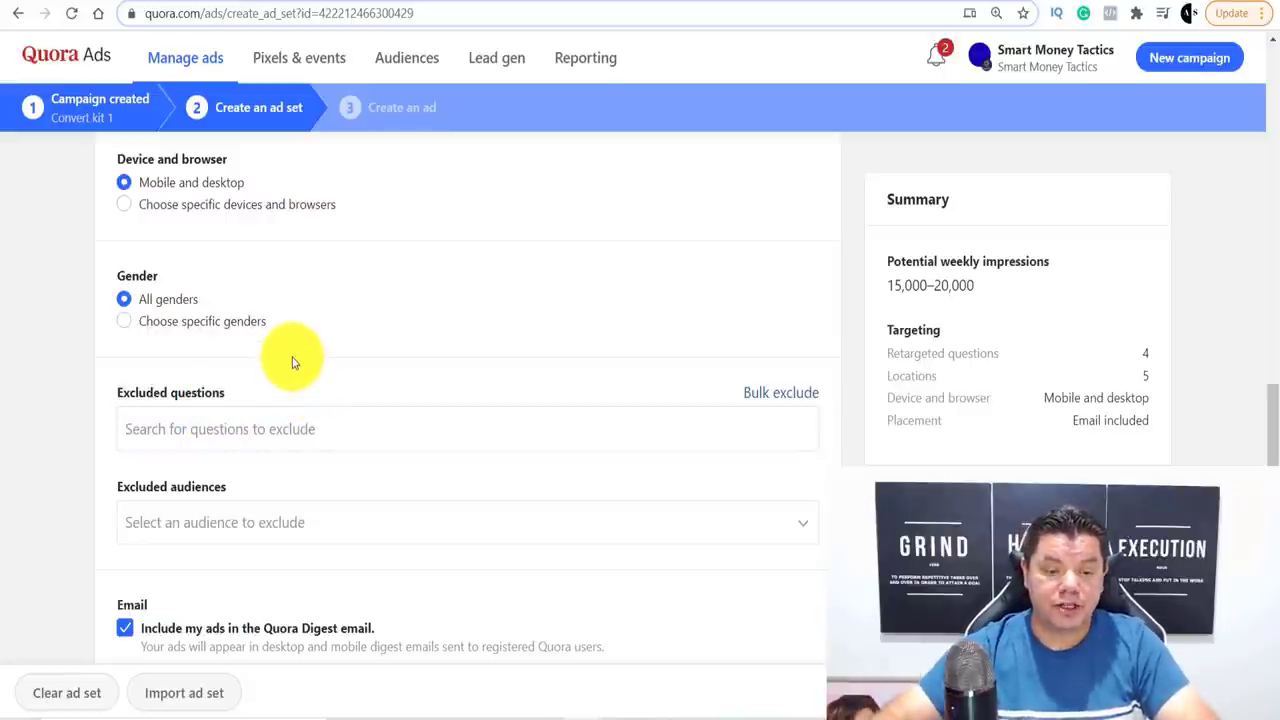
{"action": "scroll", "coordinate": [303, 358], "scroll_direction": "down", "scroll_amount": 3}
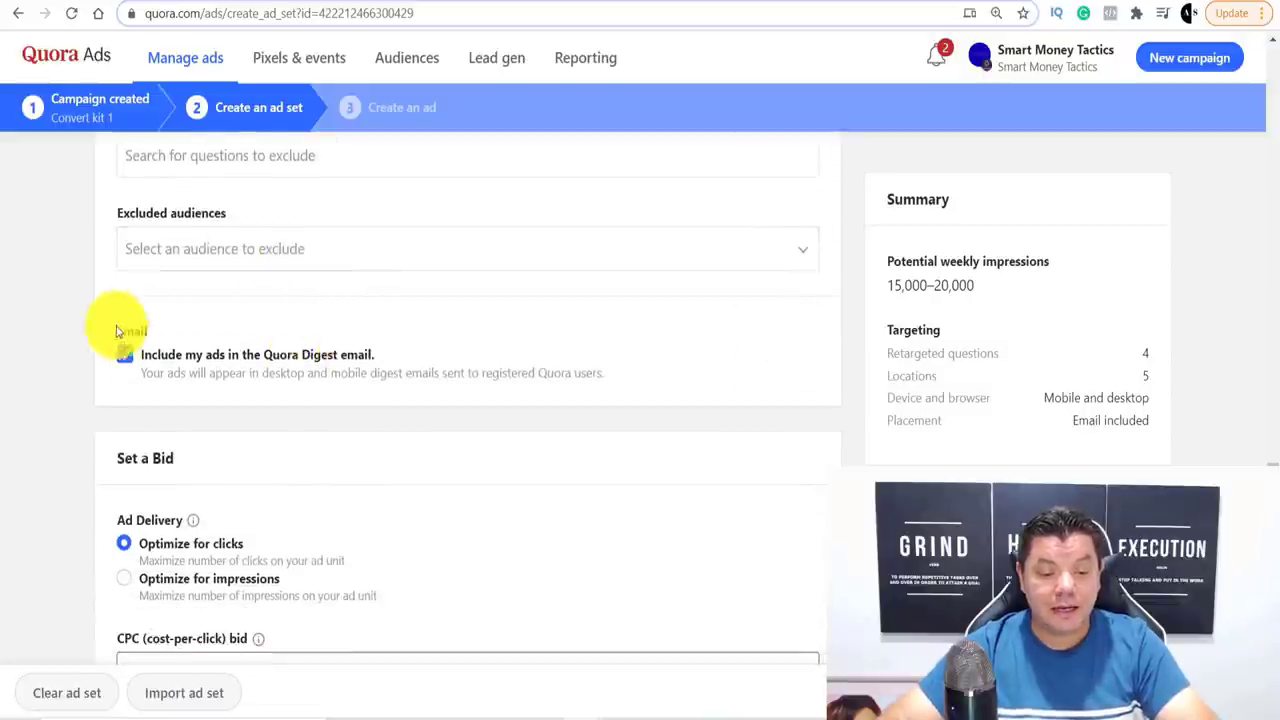
{"action": "left_click", "coordinate": [135, 352]}
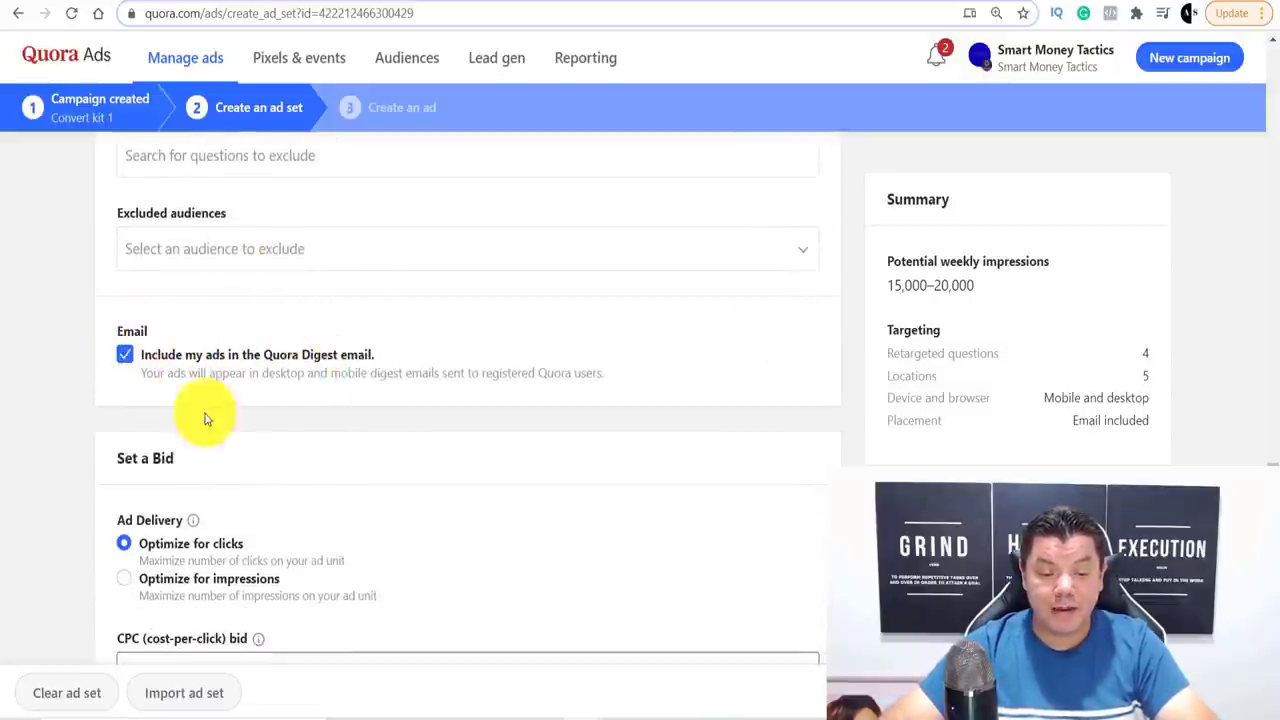
Optimize ad delivery for clicks with a CPC bid of US$ 0.07 and continue to creating the ad
{"action": "scroll", "coordinate": [248, 403], "scroll_direction": "down", "scroll_amount": 1}
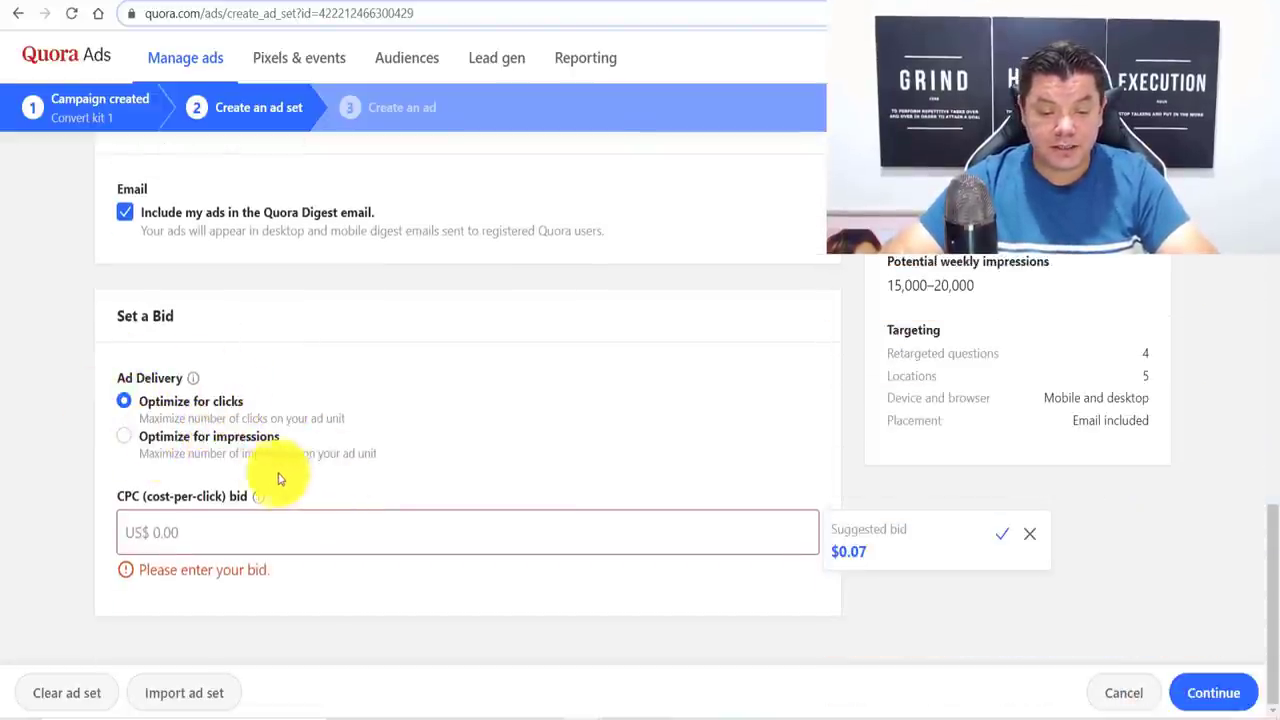
{"action": "left_click", "coordinate": [201, 440]}
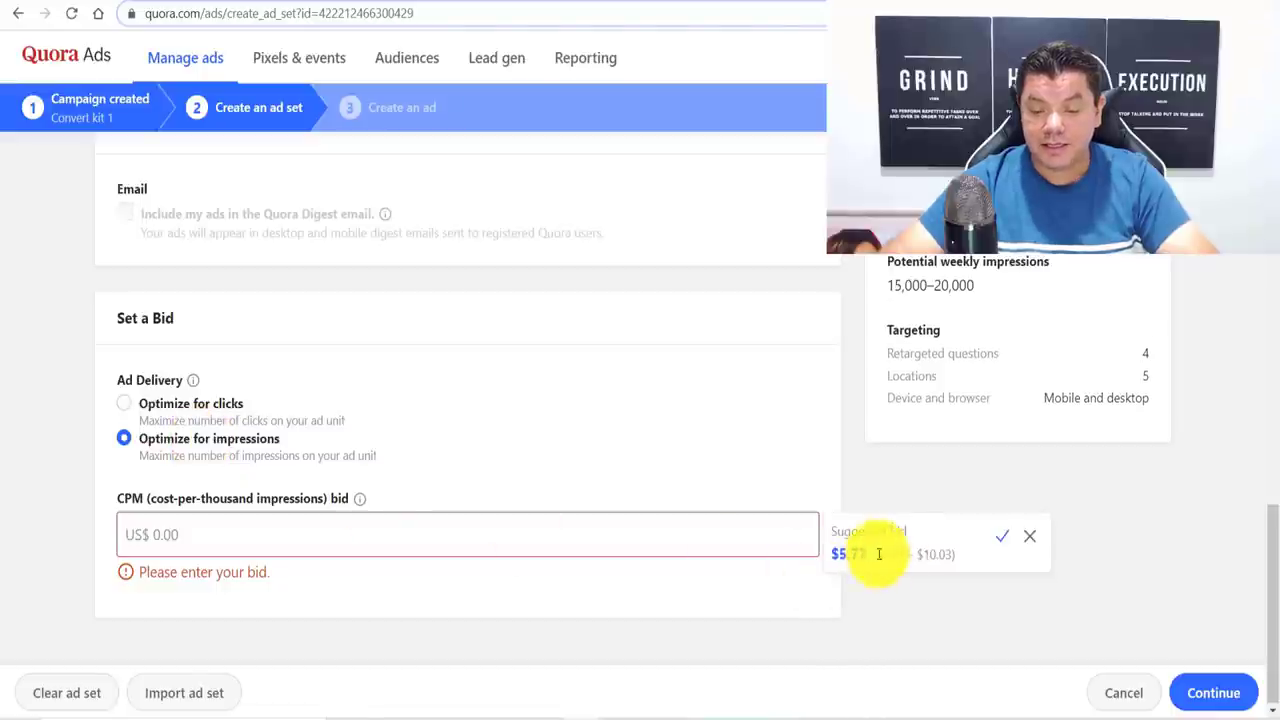
{"action": "left_click", "coordinate": [160, 405]}
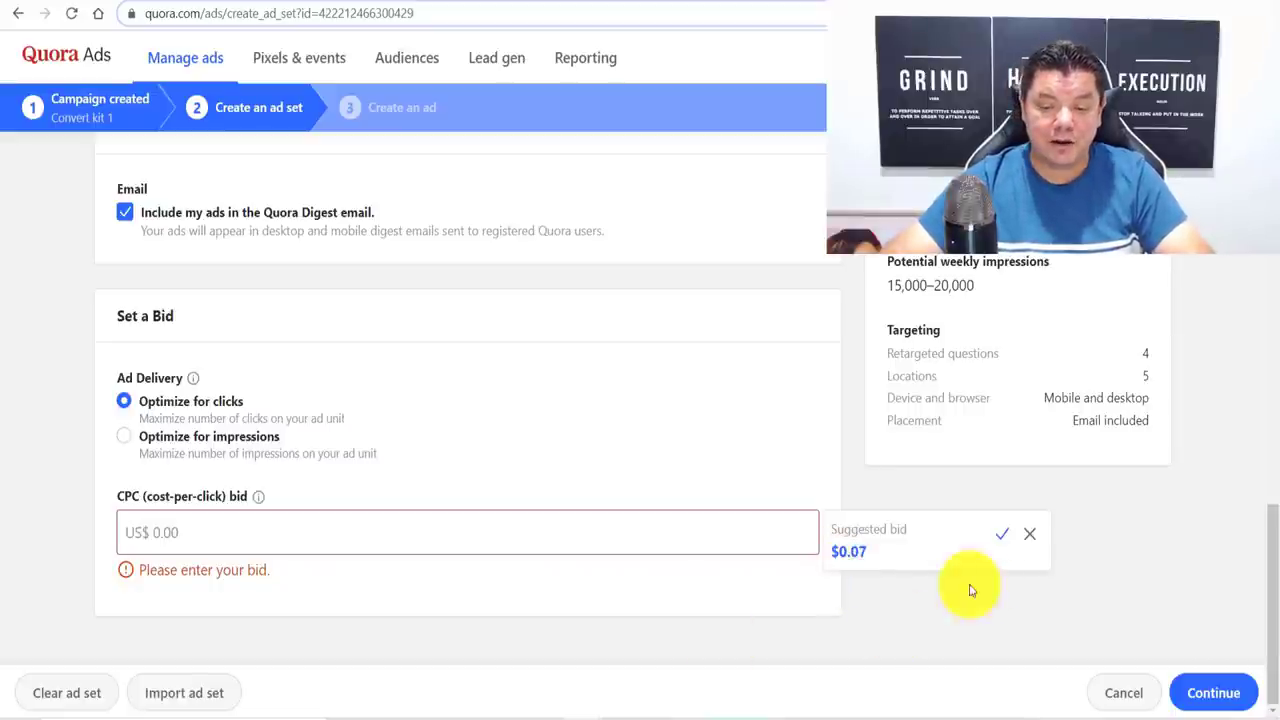
{"action": "type", "text": "0.07"}
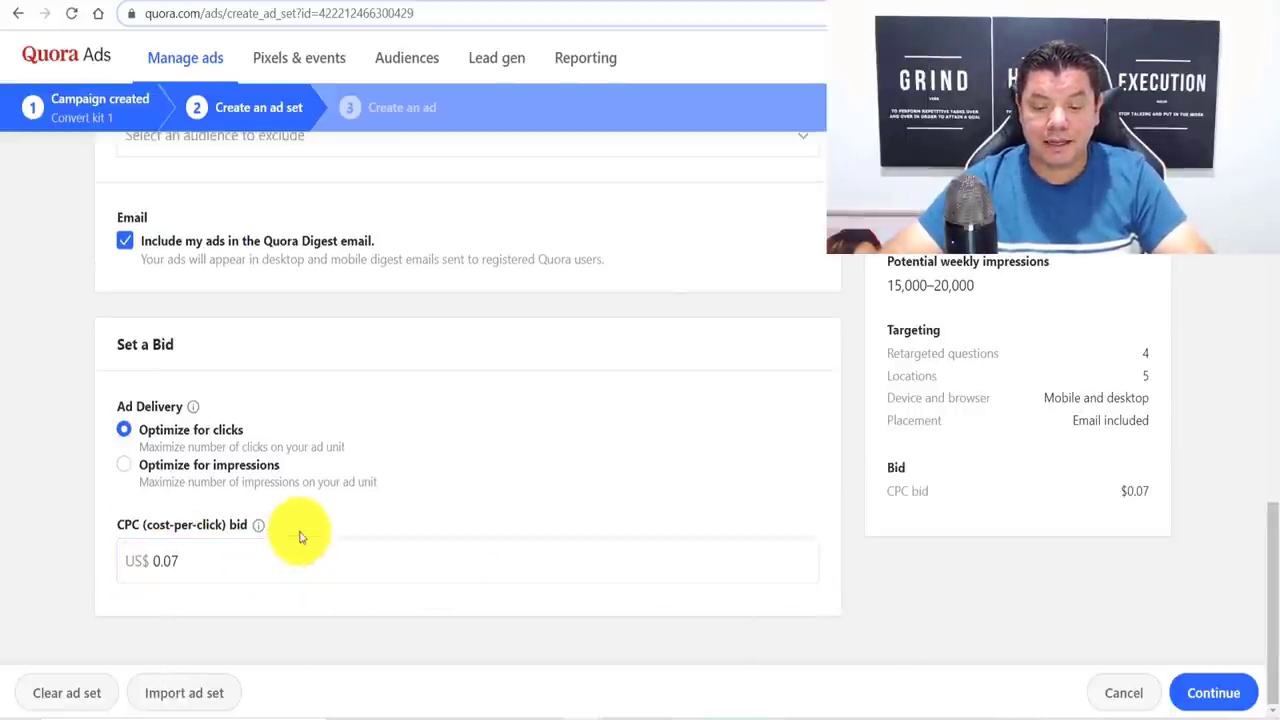
{"action": "left_click", "coordinate": [1205, 692]}
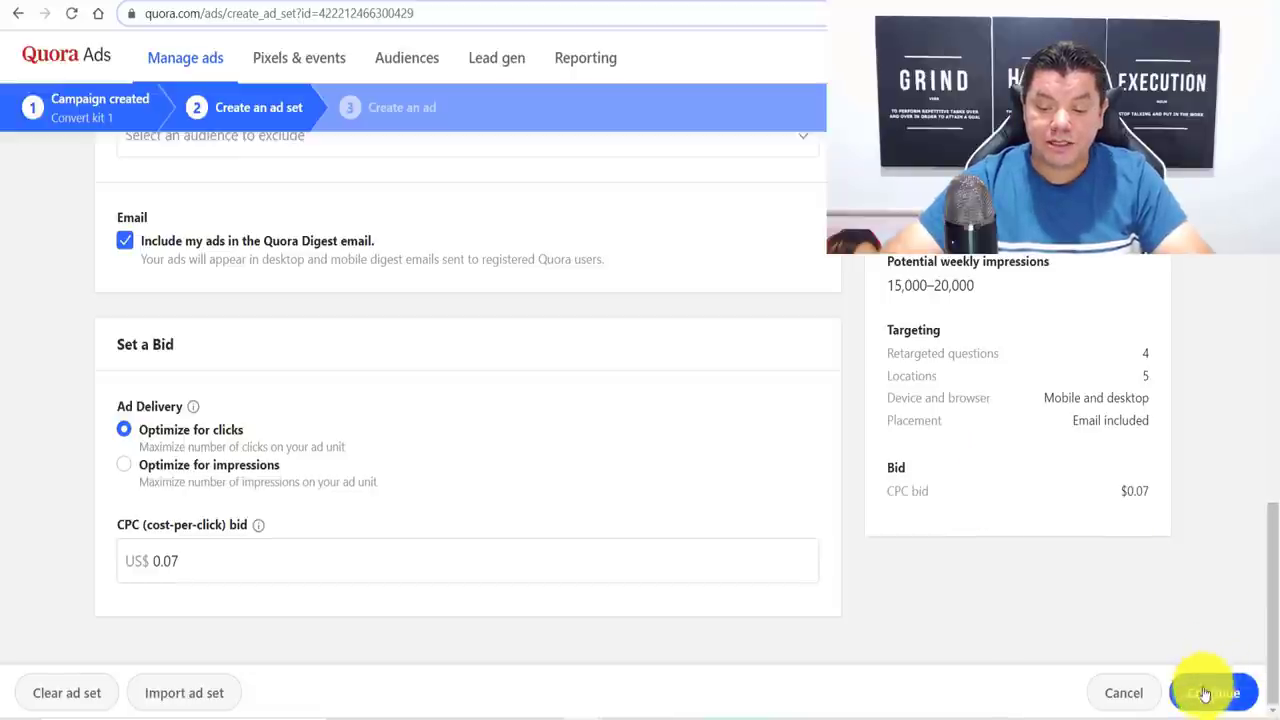
{"action": "left_click", "coordinate": [145, 574]}
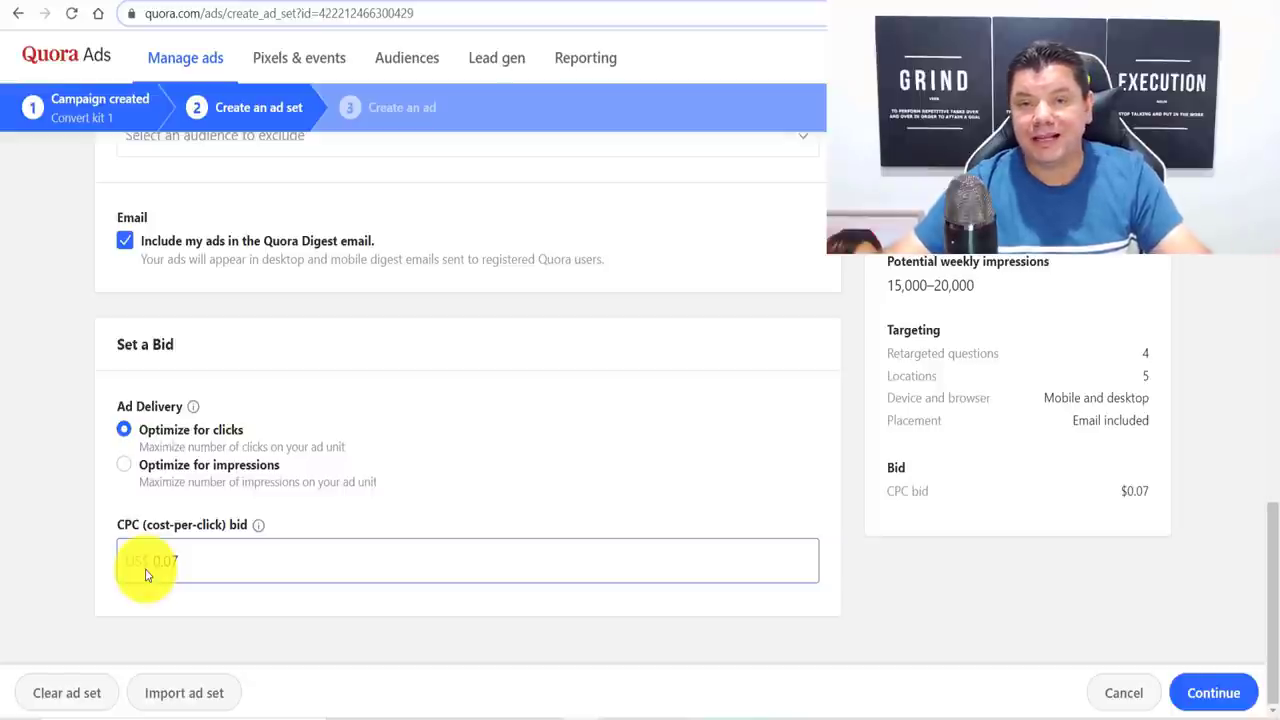
{"action": "left_click", "coordinate": [277, 600]}
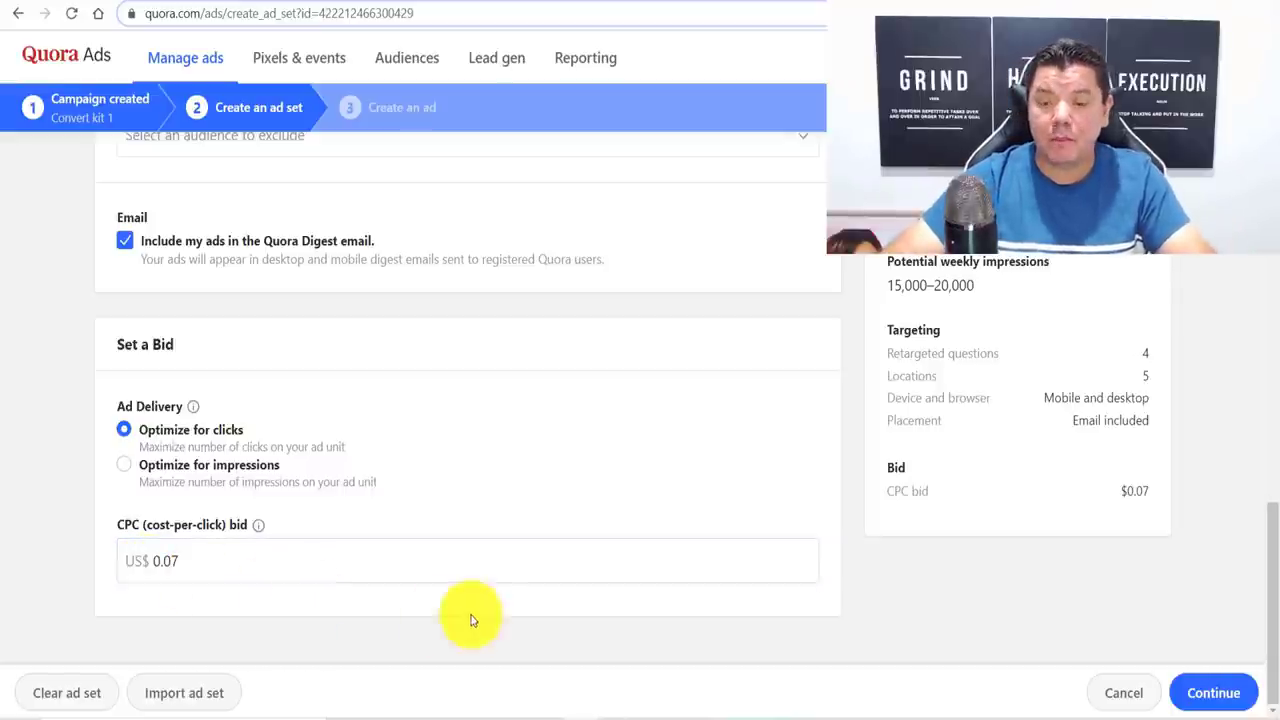
{"action": "left_click", "coordinate": [1213, 693]}
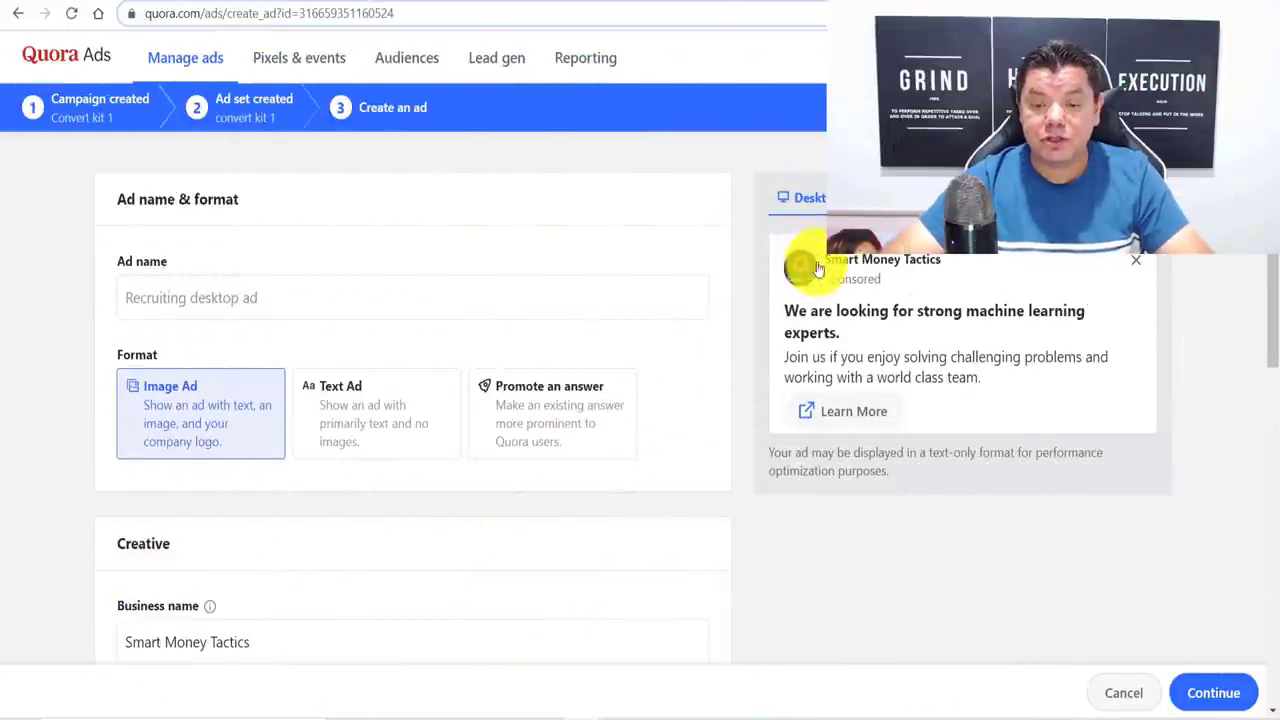
Name the ad "Convert kit Ad" and use the Image Ad format
{"action": "left_click", "coordinate": [167, 298]}
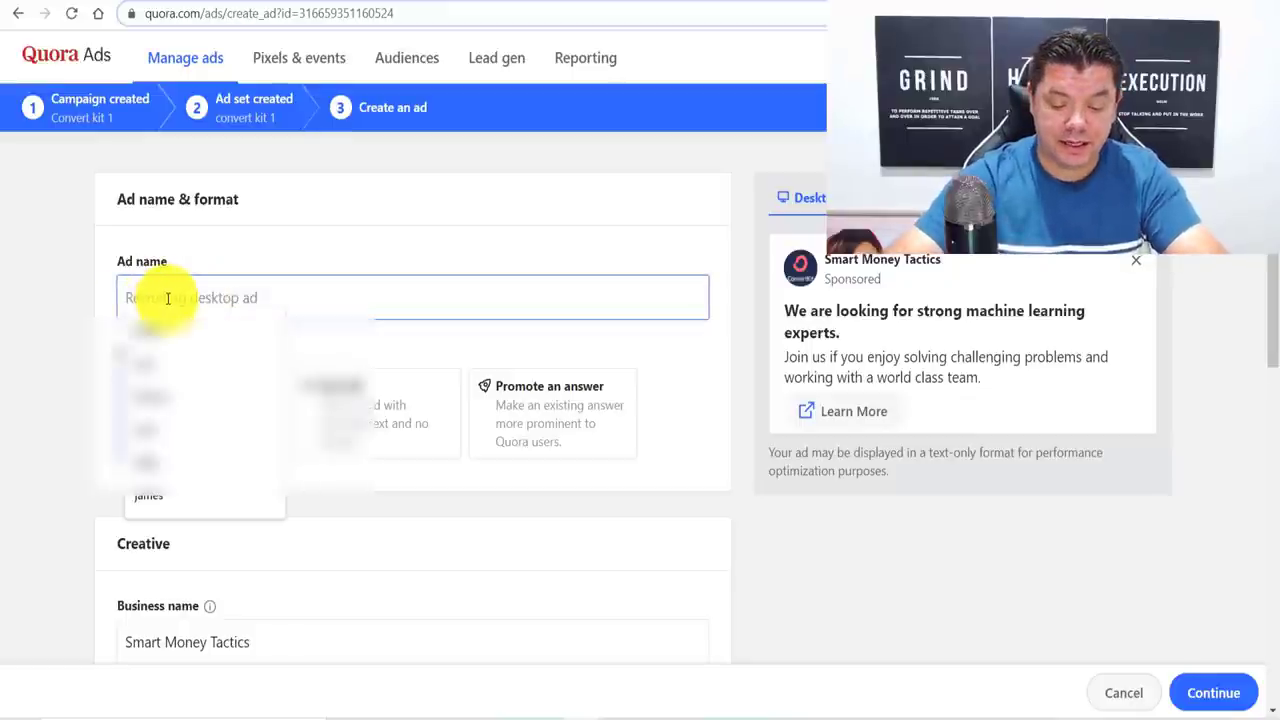
{"action": "type", "text": "Convert kit Ad"}
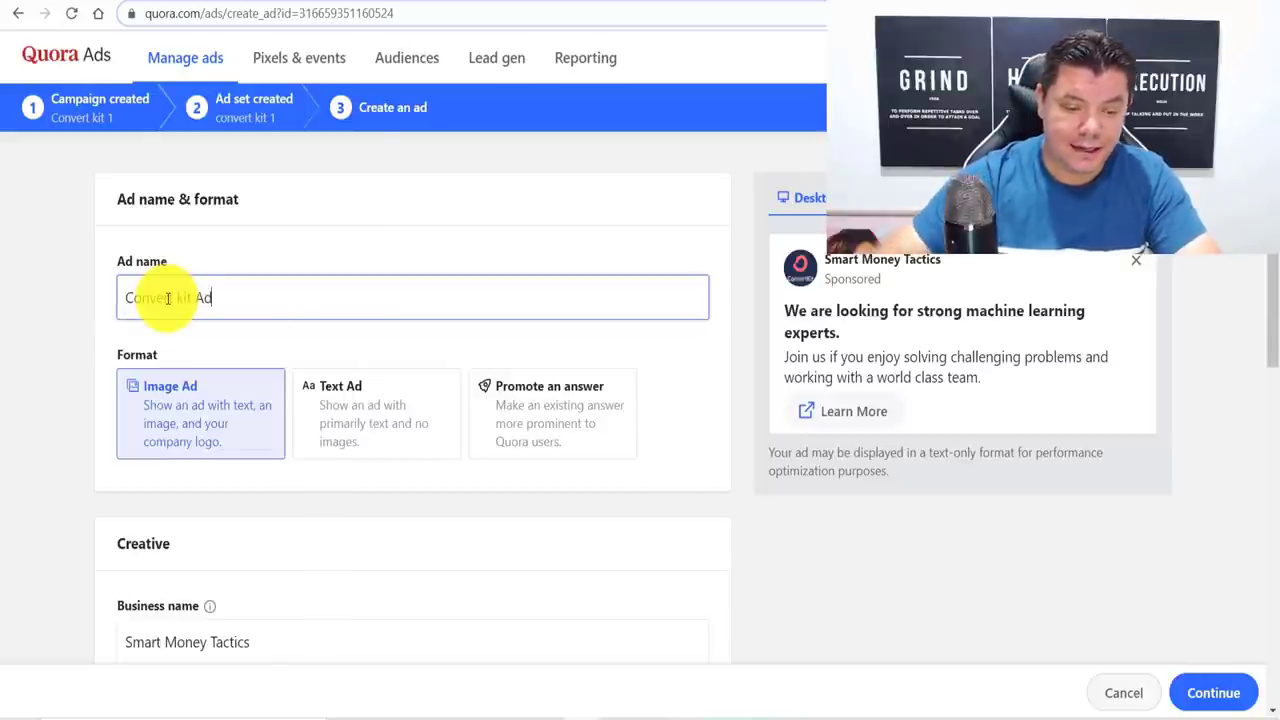
{"action": "left_click", "coordinate": [306, 343]}
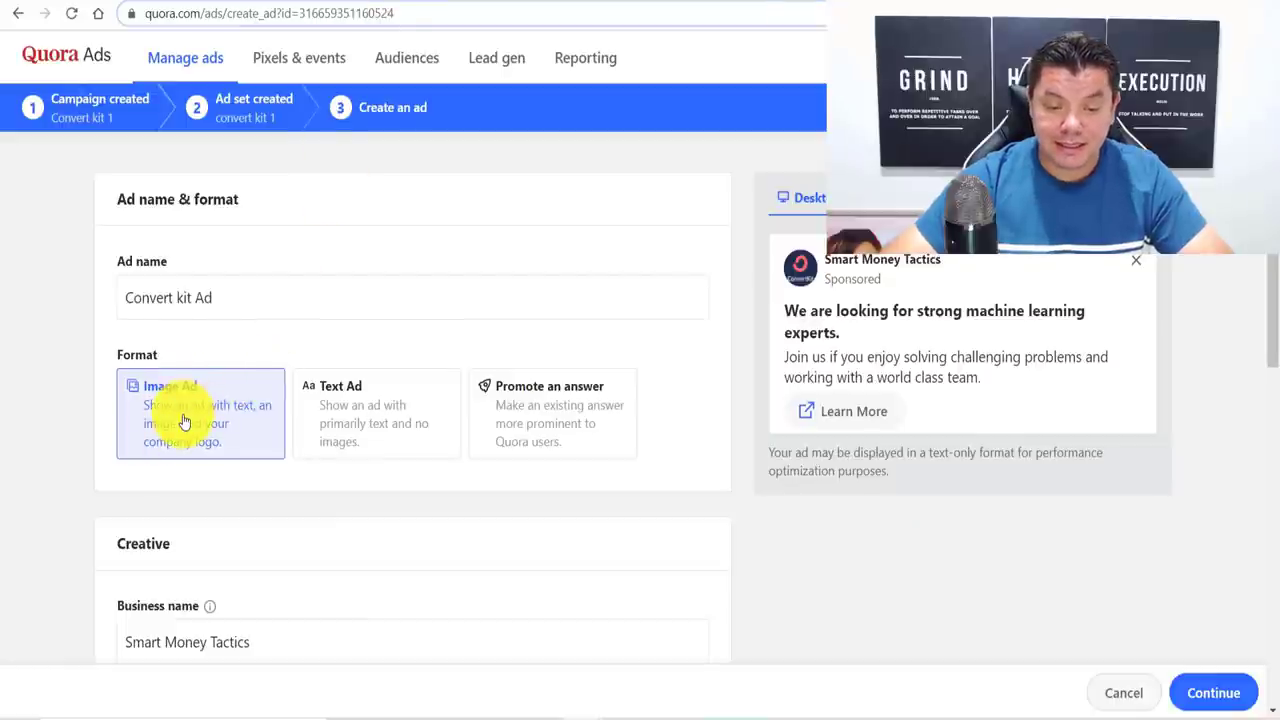
{"action": "scroll", "coordinate": [197, 437], "scroll_direction": "down", "scroll_amount": 3}
{"action": "left_click", "coordinate": [200, 428]}
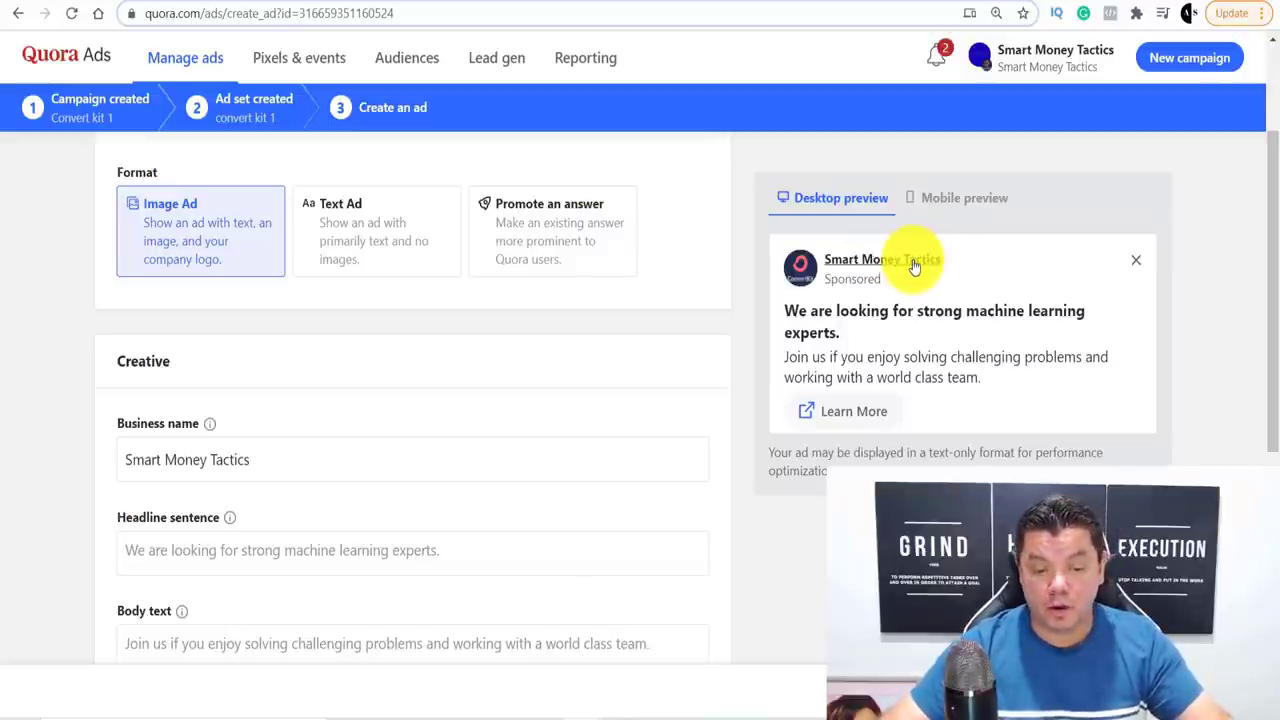
Set the ad's business name to "ConvertKit Email Marketing Tool"
{"action": "left_click", "coordinate": [363, 460]}
{"action": "scroll", "coordinate": [363, 463], "scroll_direction": "down", "scroll_amount": 1}
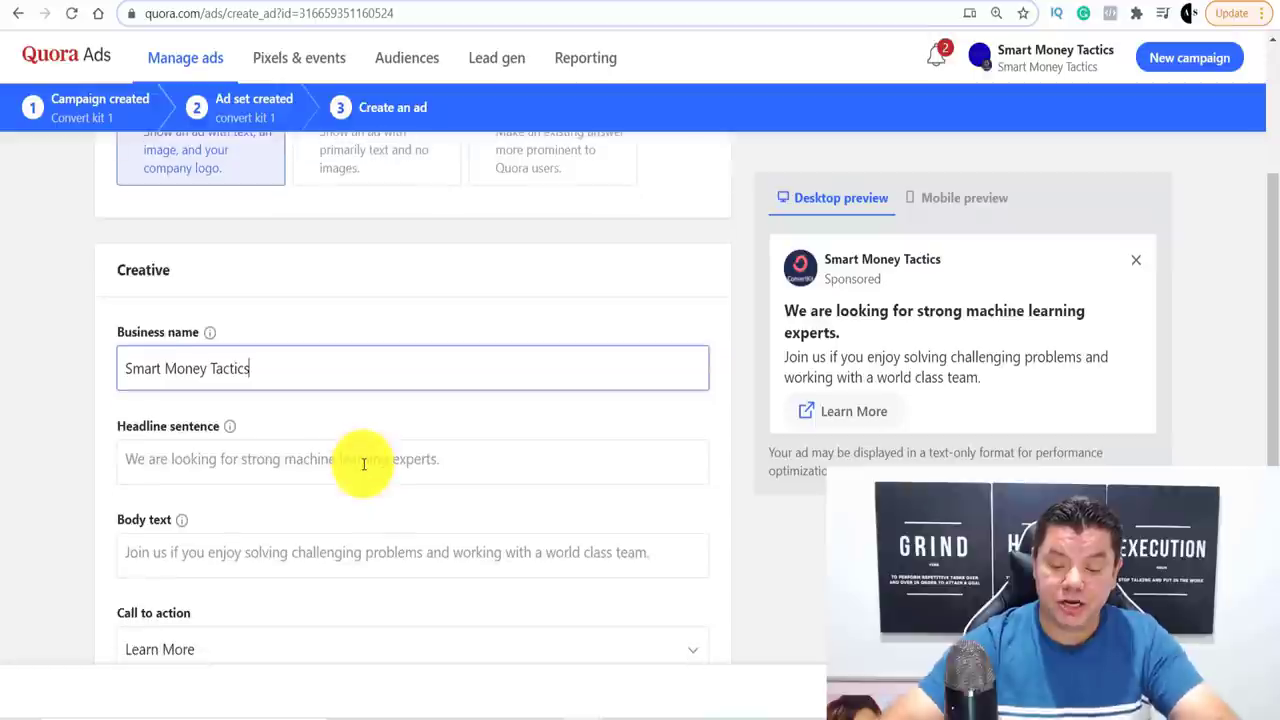
{"action": "left_click", "coordinate": [363, 463]}
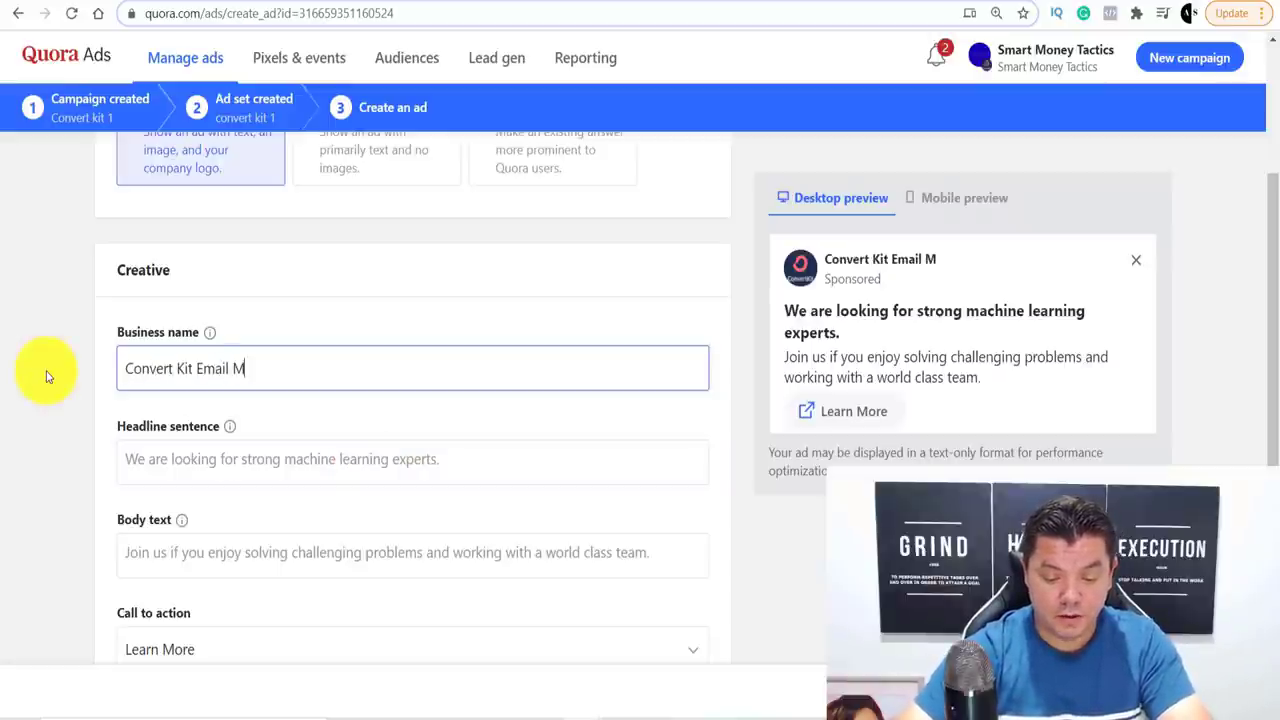
{"action": "type", "text": "i"}
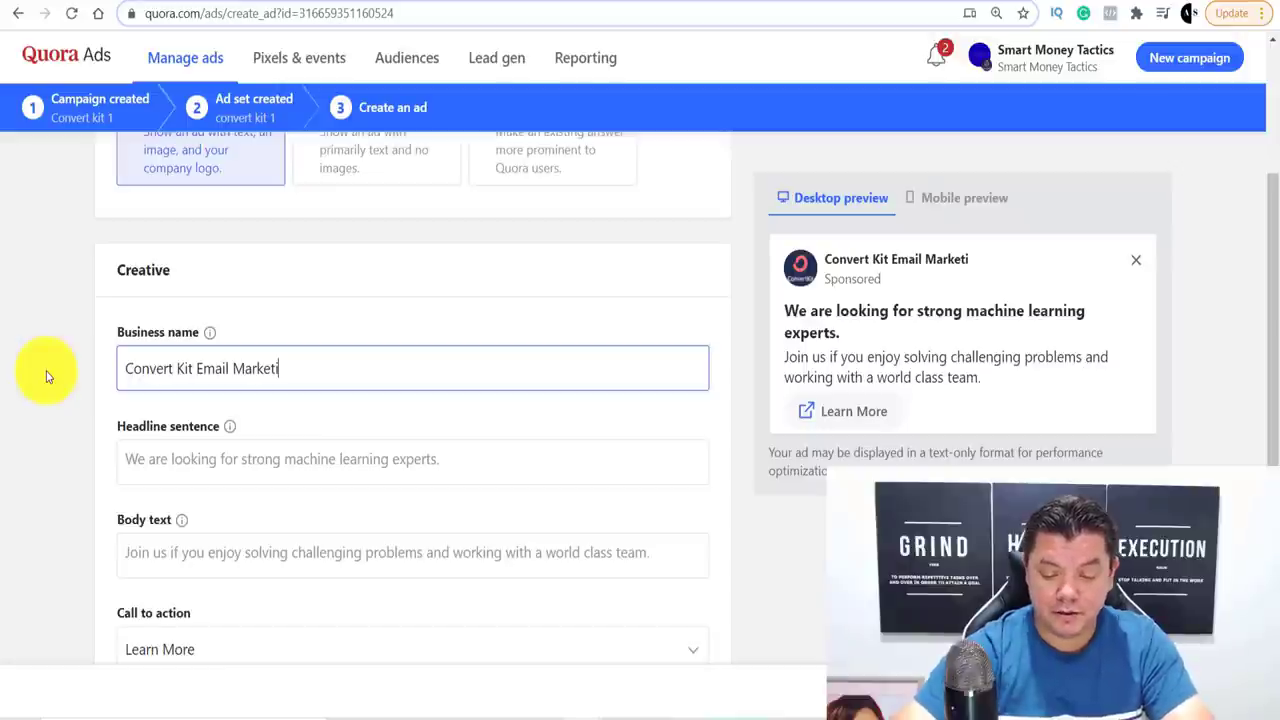
{"action": "type", "text": "ng Tool"}
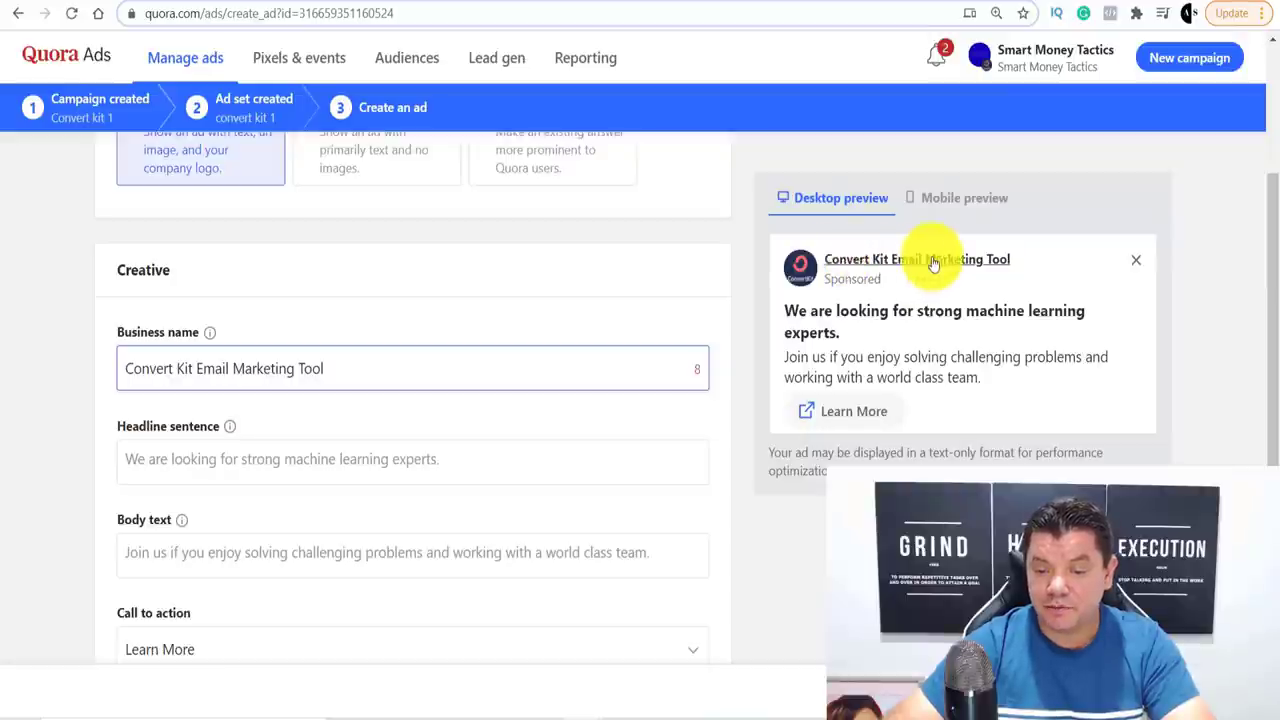
{"action": "left_click", "coordinate": [177, 370]}
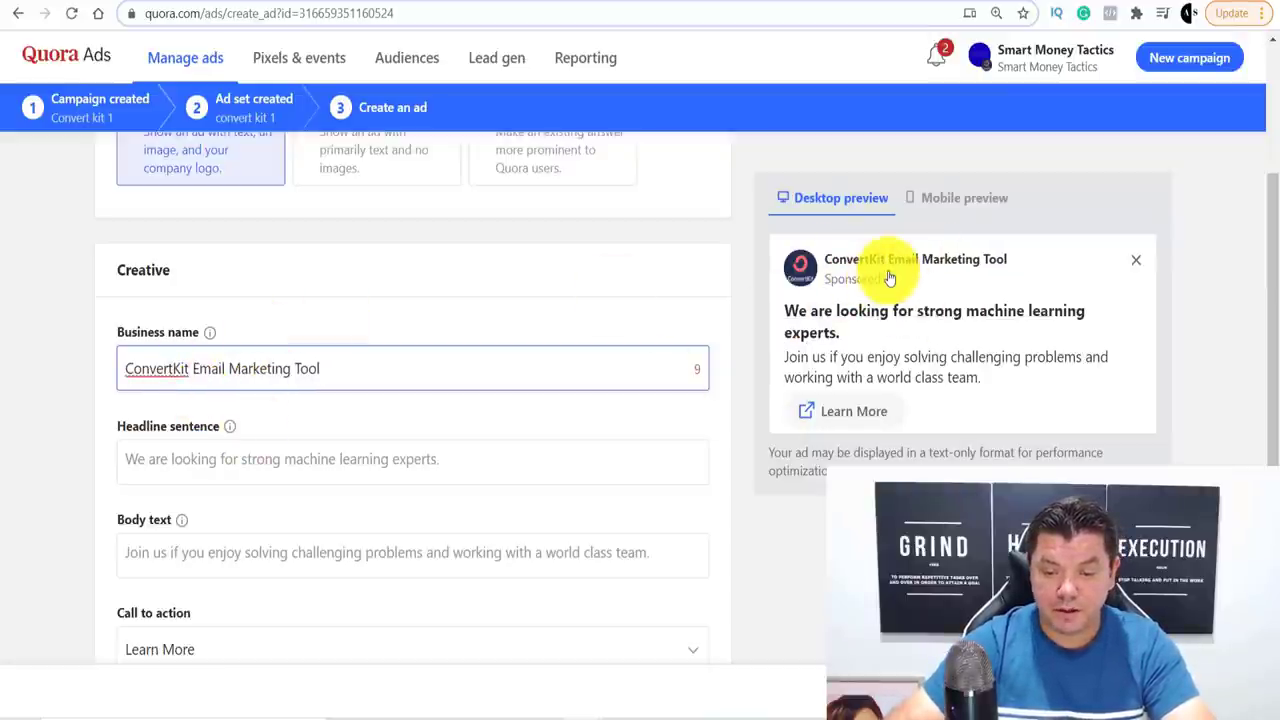
Check the sponsored Shopify ad on Quora as an example and enter the headline "Free Email Marketing Tool Every Business Needs!"
{"action": "left_click", "coordinate": [172, 463]}
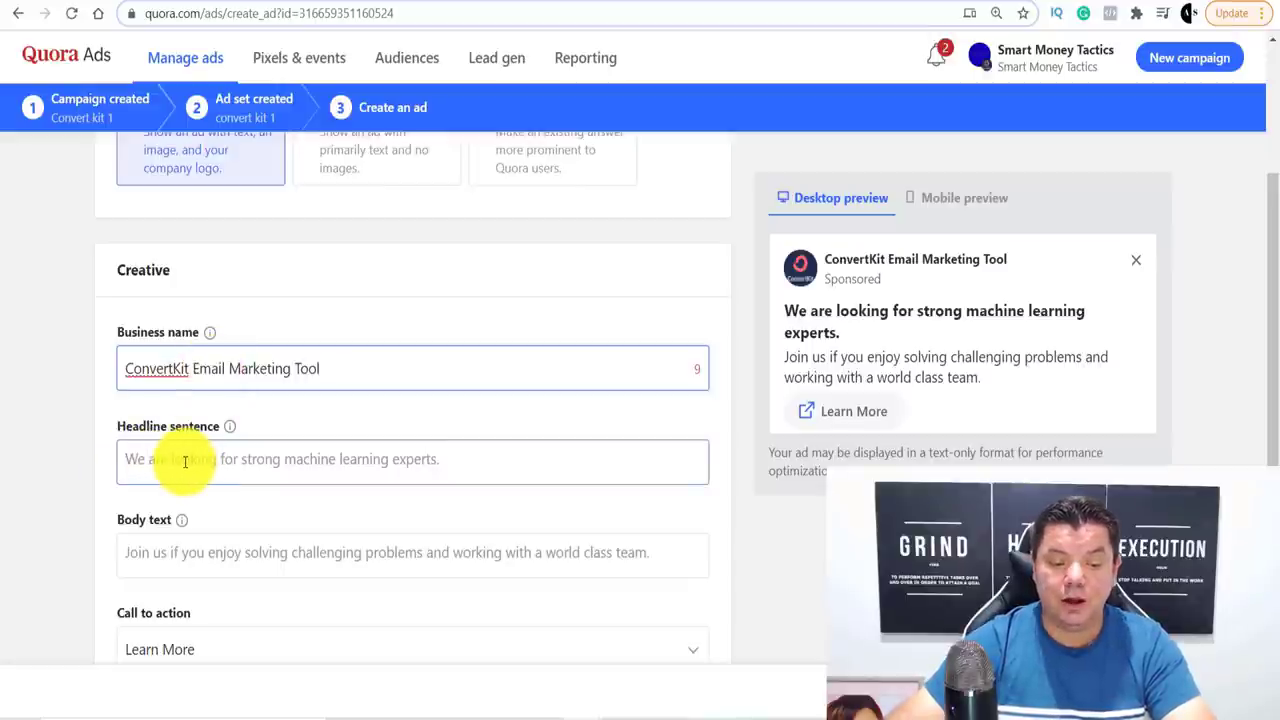
{"action": "left_click", "coordinate": [185, 462]}
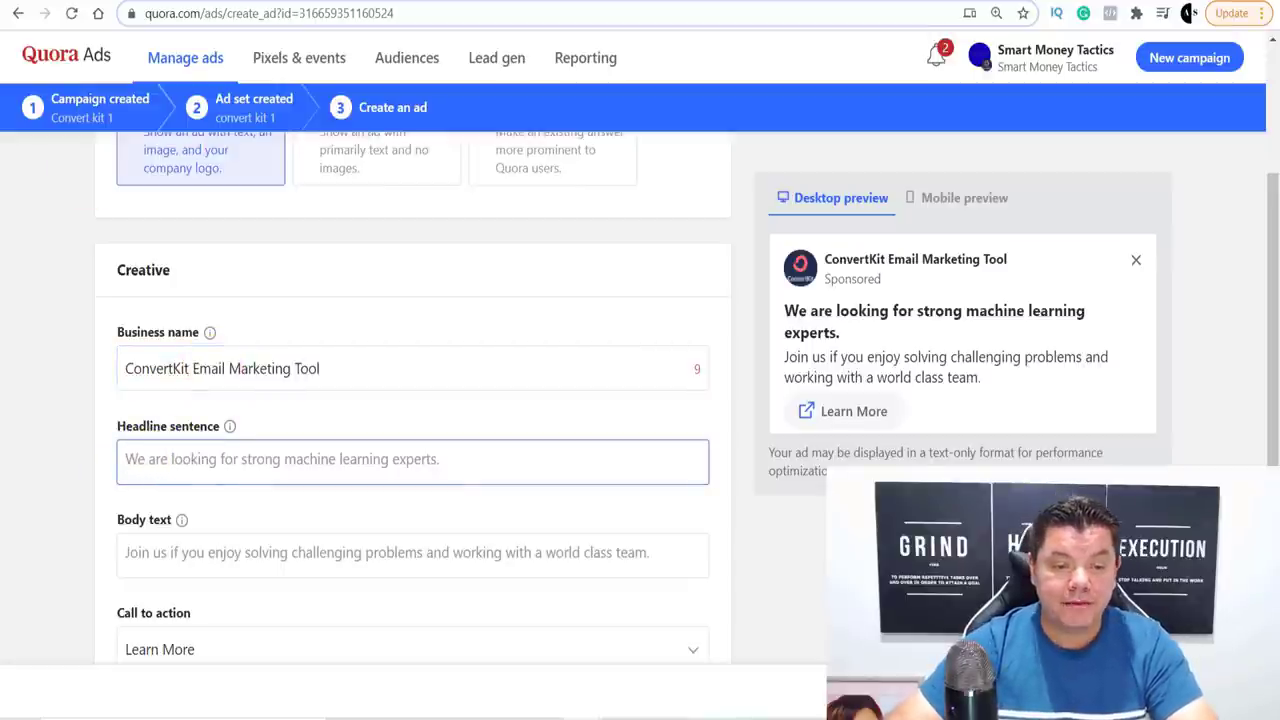
{"action": "left_click", "coordinate": [176, 2]}
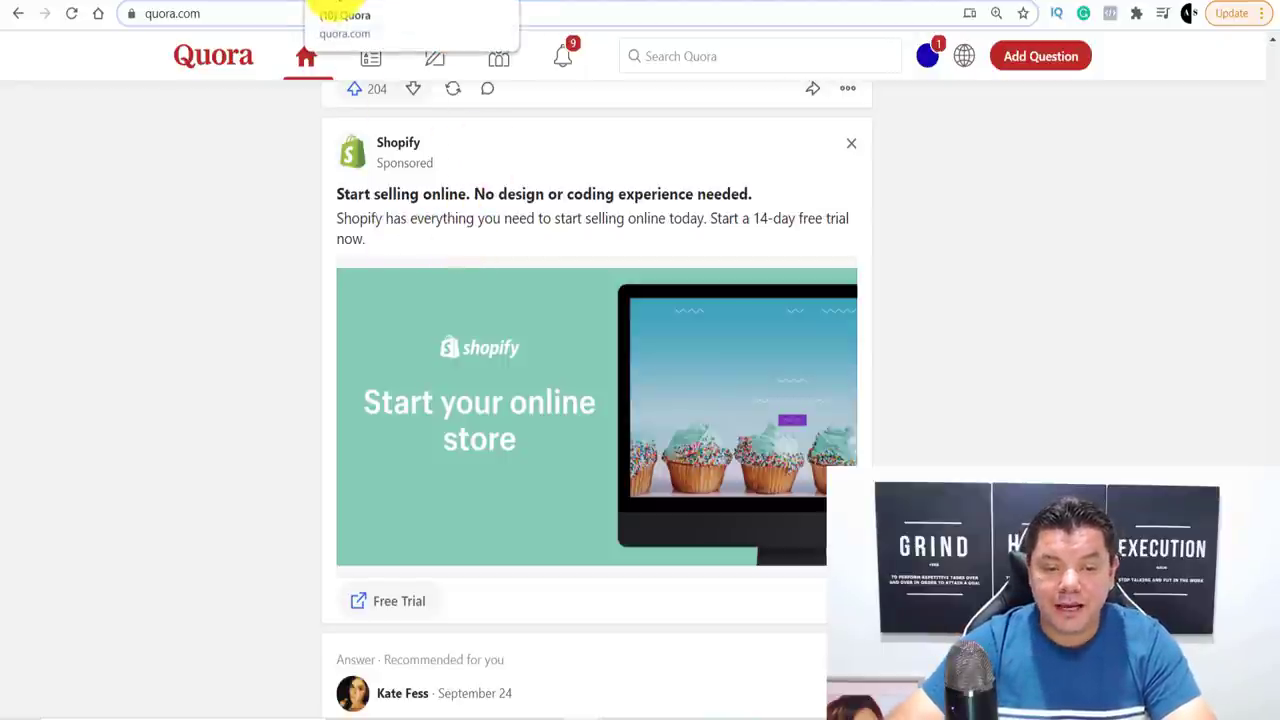
{"action": "left_click", "coordinate": [395, 6]}
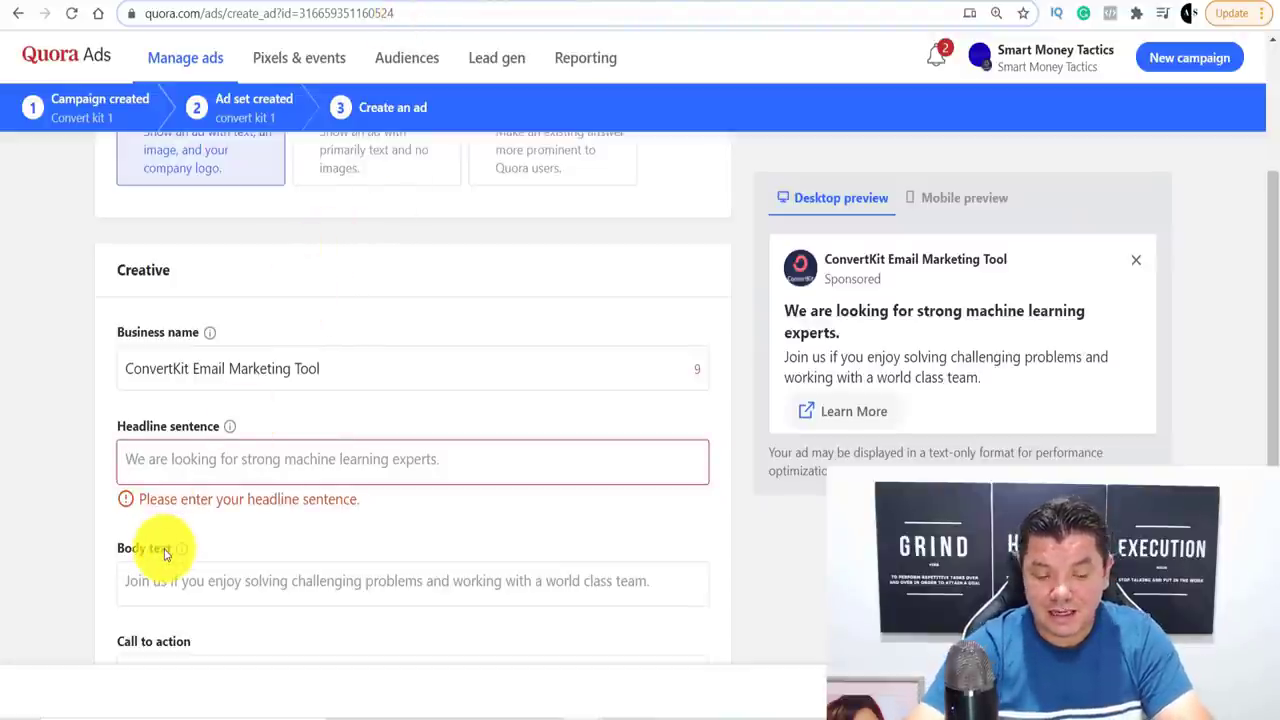
{"action": "type", "text": "Free Email Marketing Tool Every Business Needs!"}
Set the body text to "Sign up for free and start retargeting all you leads and create awesome looking landing pages!"
{"action": "scroll", "coordinate": [165, 553], "scroll_direction": "down", "scroll_amount": 1}
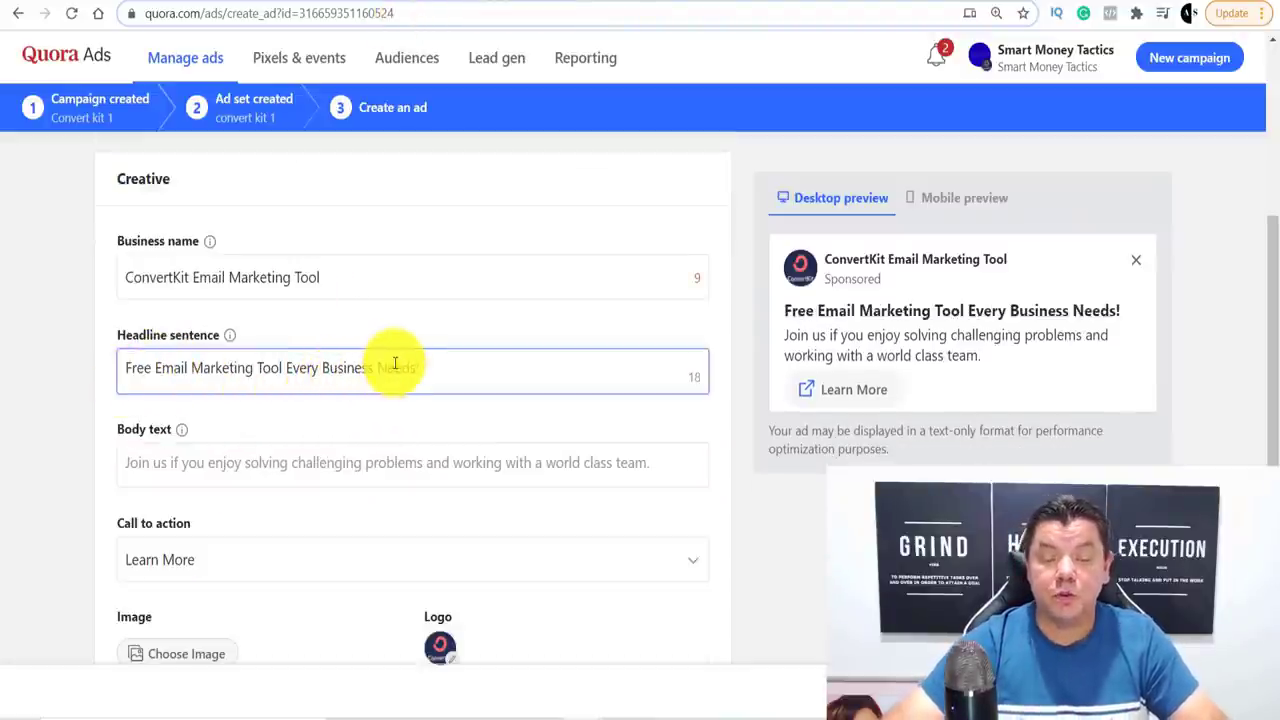
{"action": "left_click", "coordinate": [316, 458]}
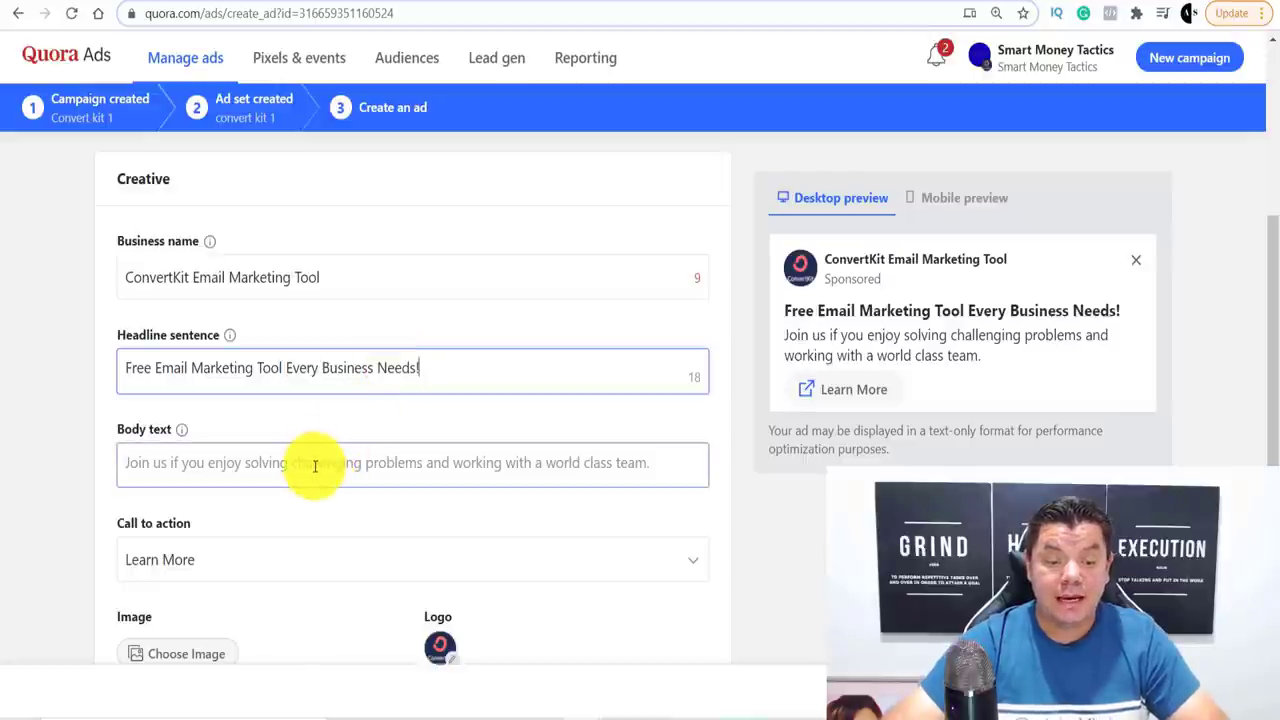
{"action": "left_click", "coordinate": [198, 455]}
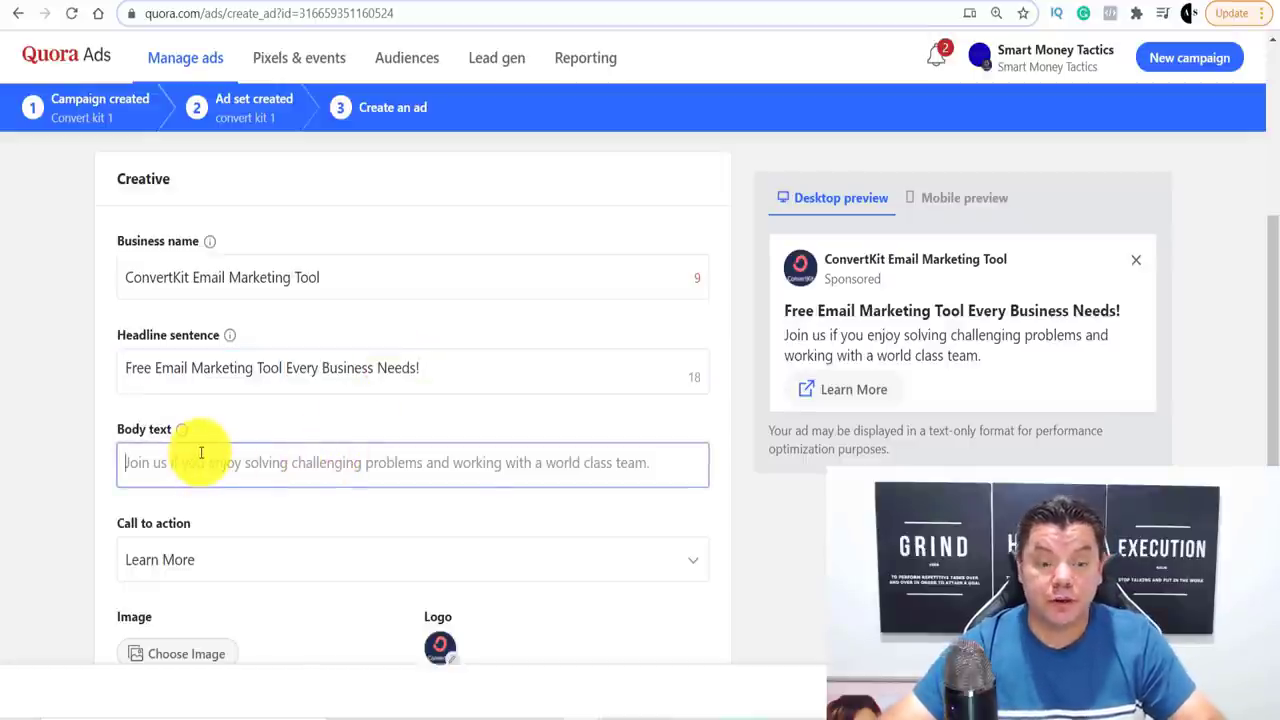
{"action": "type", "text": "Sign up for free and start retargeting all you leads and create awesome looking landing pages!"}
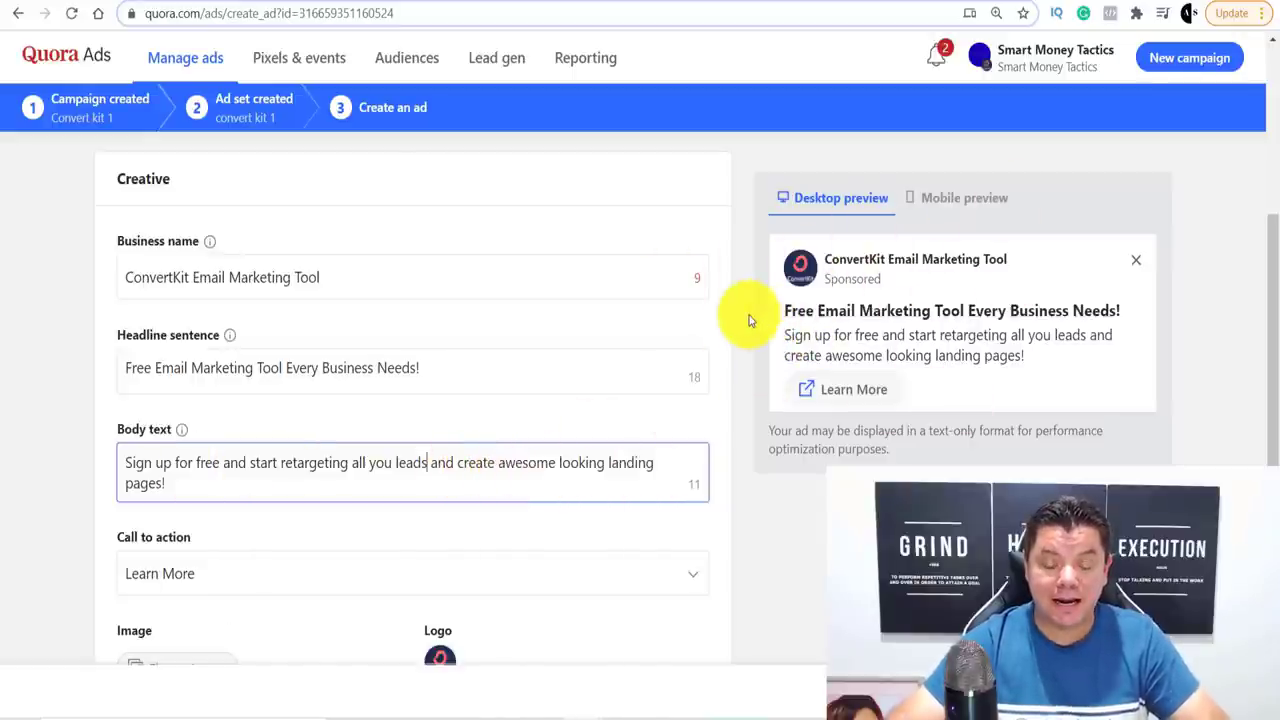
Look at the ad's logo setting, check the Quora Ads logo approval e-mail in Gmail, and return to the ad
{"action": "scroll", "coordinate": [631, 368], "scroll_direction": "down", "scroll_amount": 3}
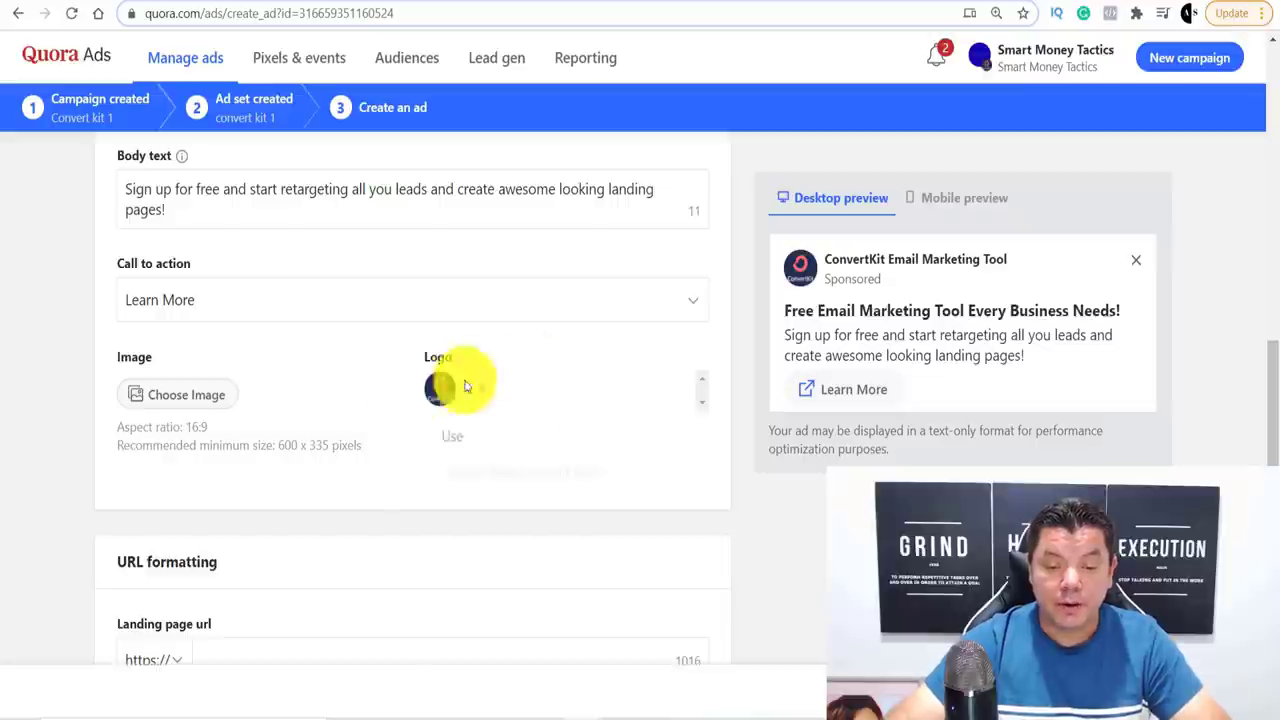
{"action": "mouse_move", "coordinate": [436, 396]}
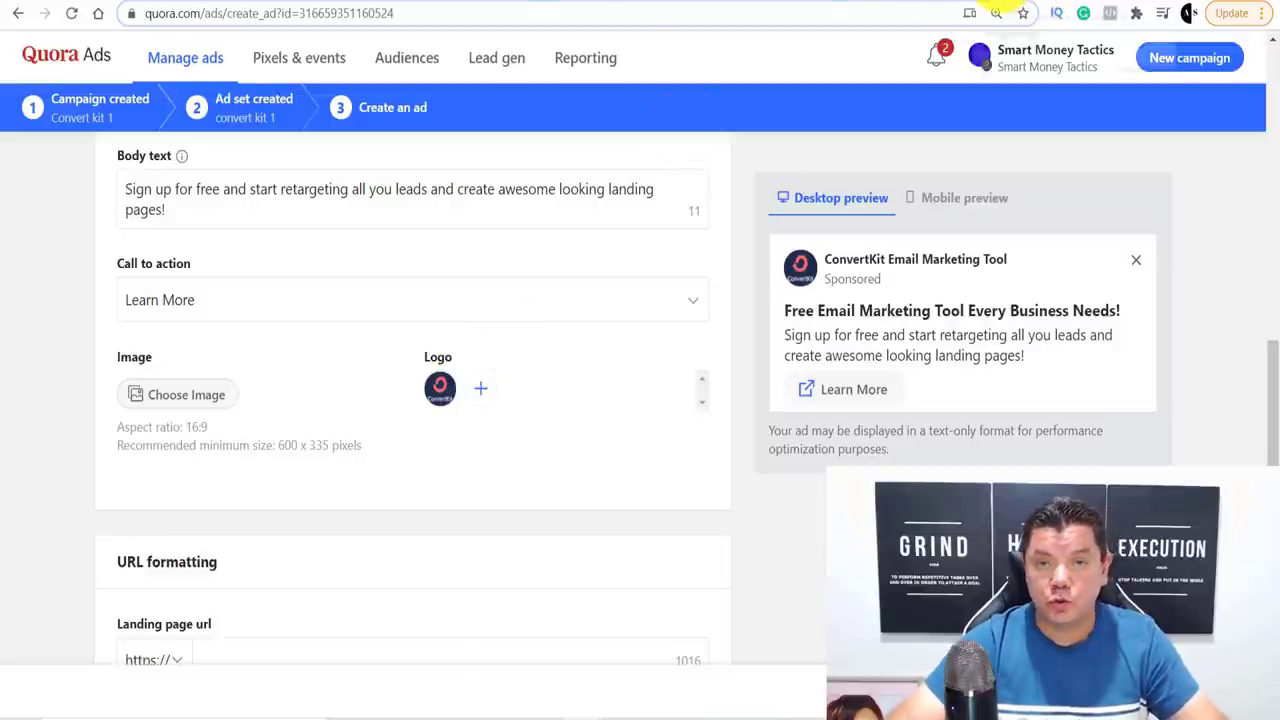
{"action": "key", "text": "ctrl+Tab"}
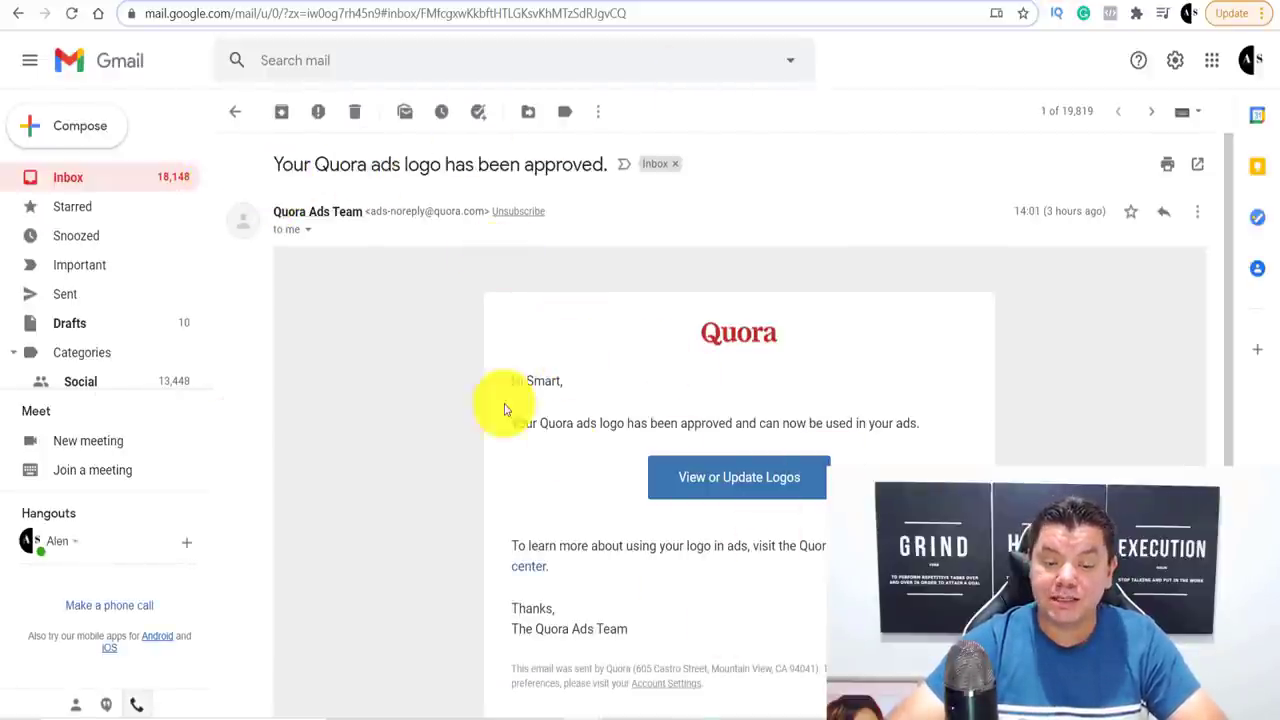
{"action": "scroll", "coordinate": [786, 493], "scroll_direction": "down", "scroll_amount": 1}
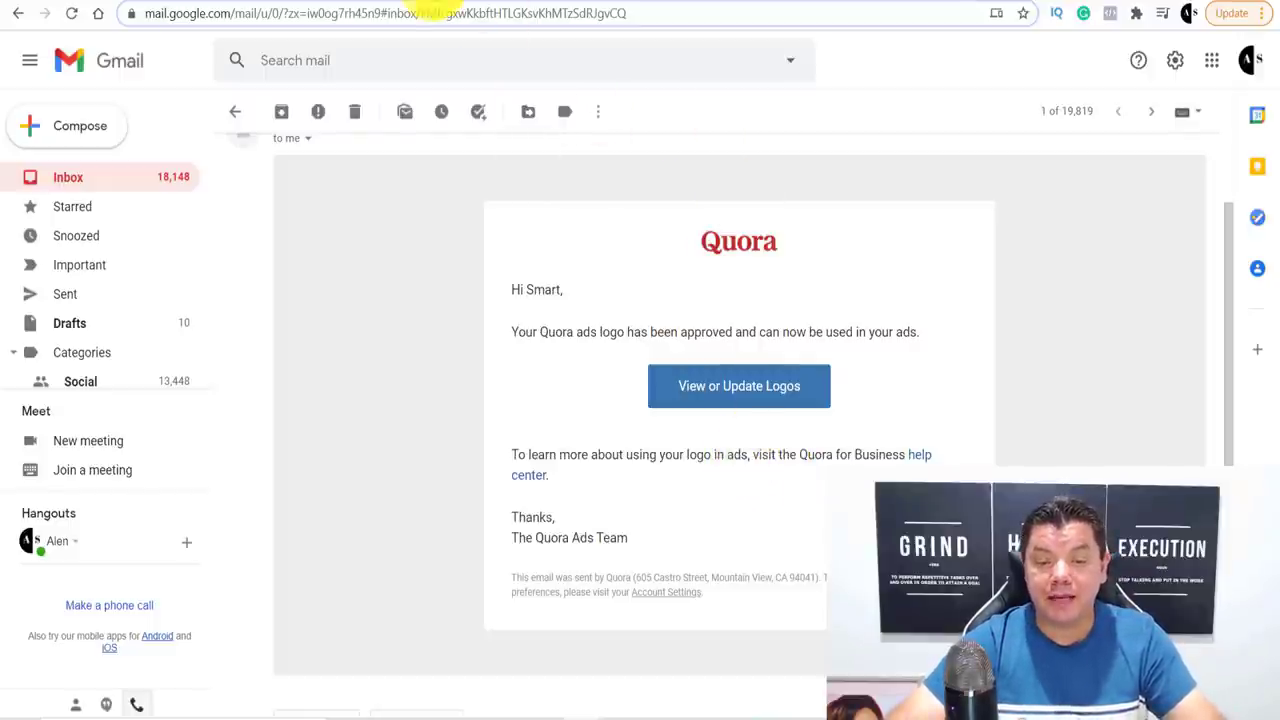
{"action": "left_click", "coordinate": [412, 2]}
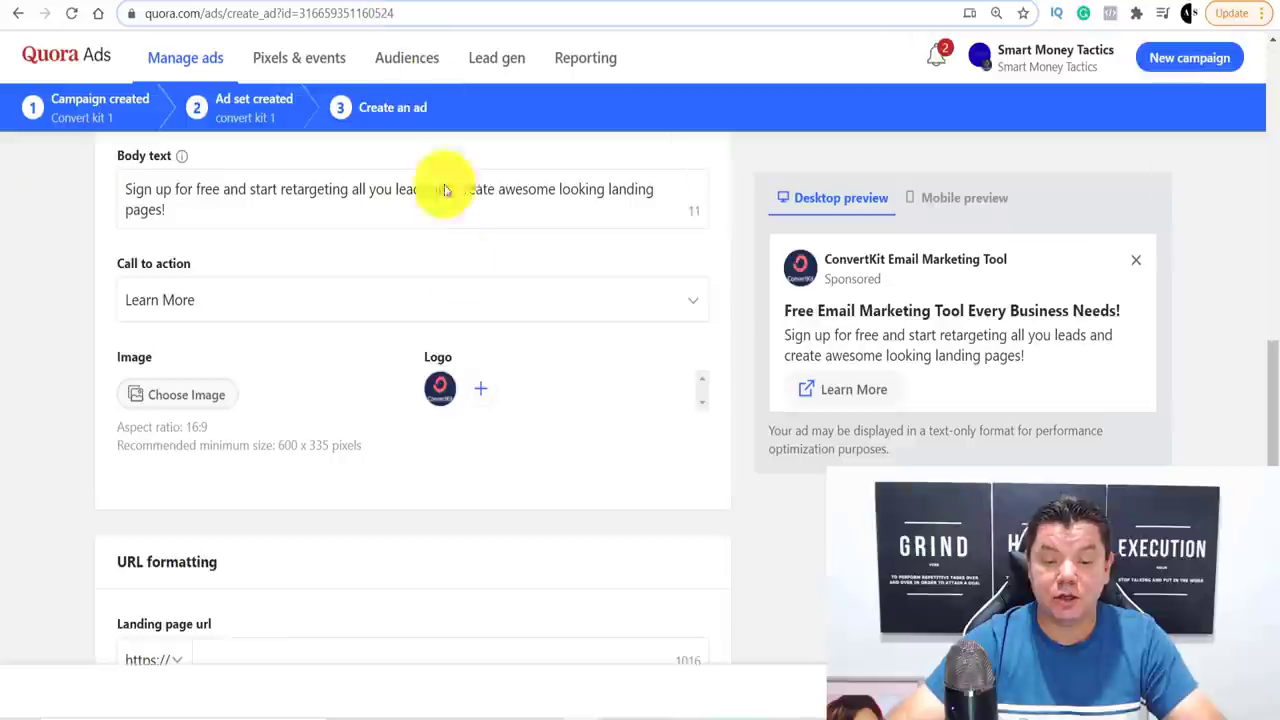
Start adding another logo to the ad and browse the Downloads folder for a logo file
{"action": "left_click", "coordinate": [484, 400]}
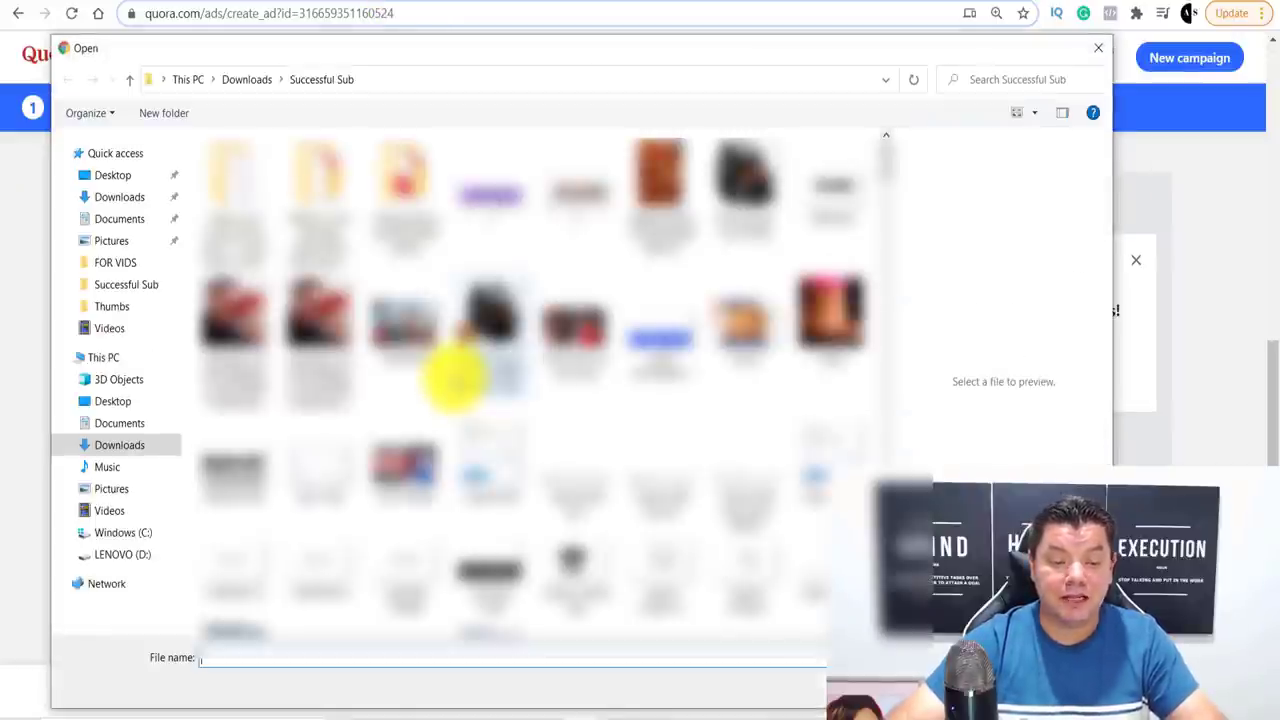
{"action": "left_click", "coordinate": [118, 197]}
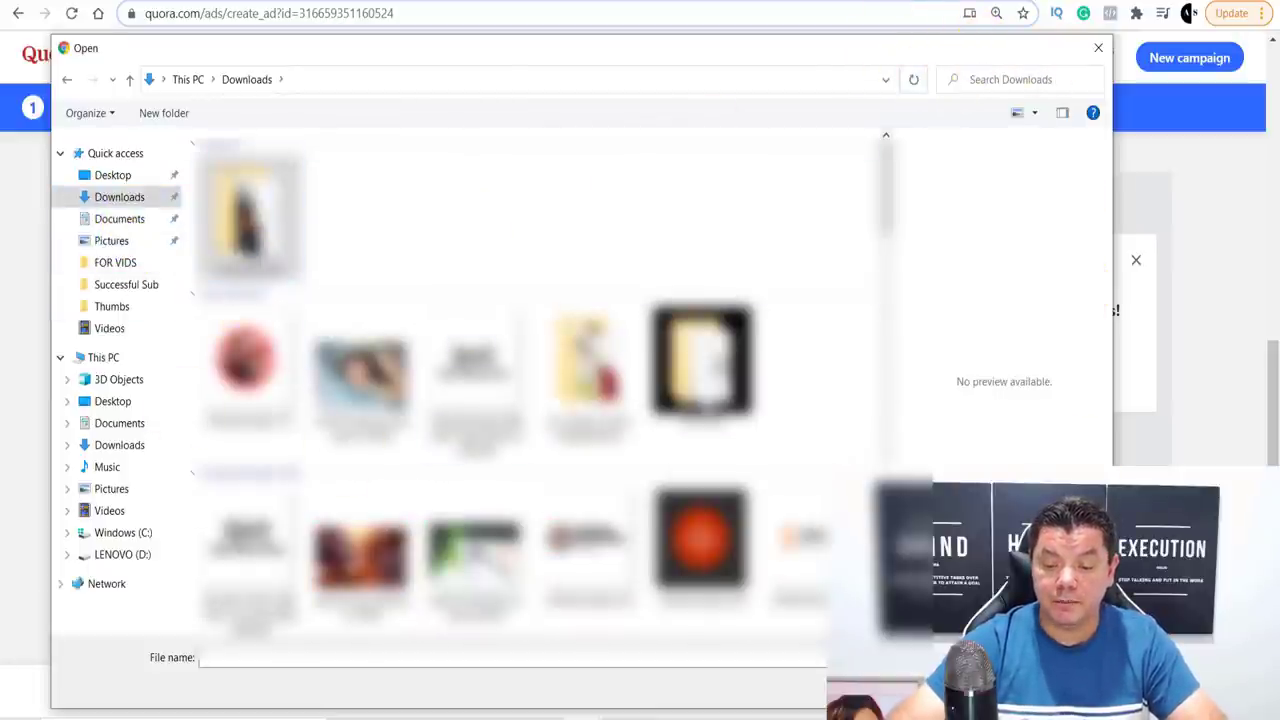
{"action": "double_click", "coordinate": [245, 357]}
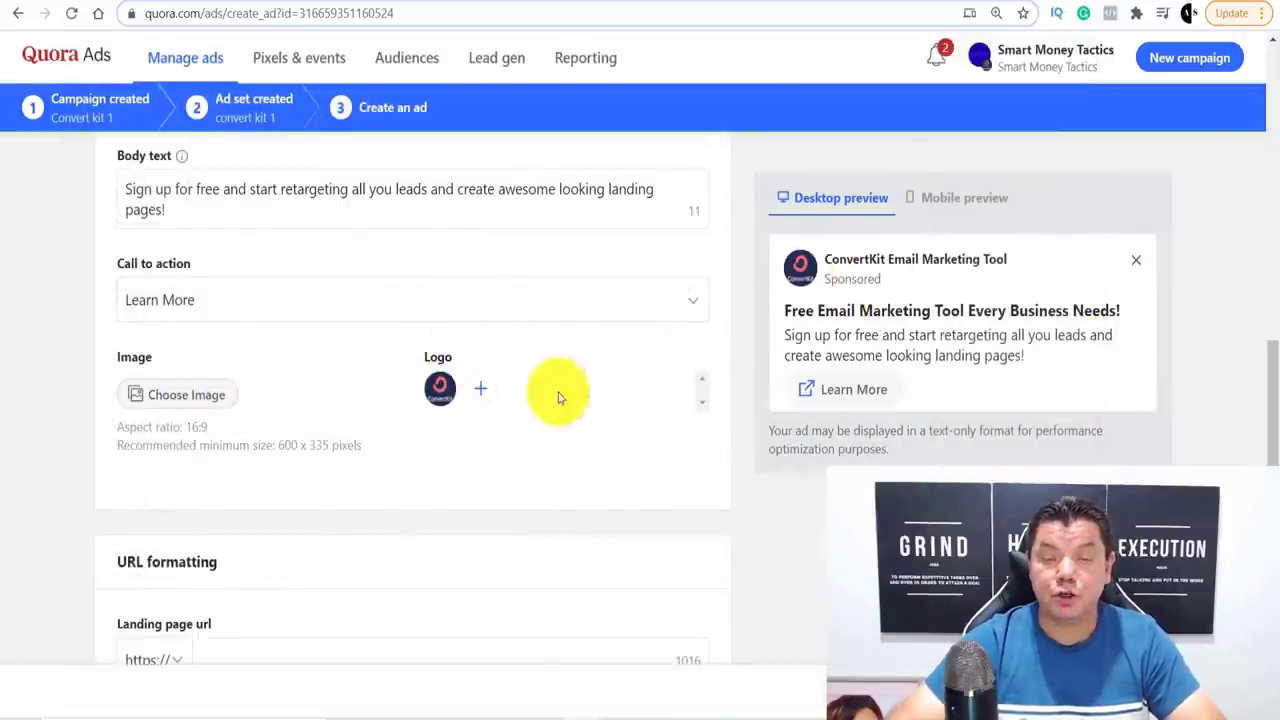
Add the "convertkit-open-graph" file as the ad's image and check the desktop preview
{"action": "left_click", "coordinate": [169, 397]}
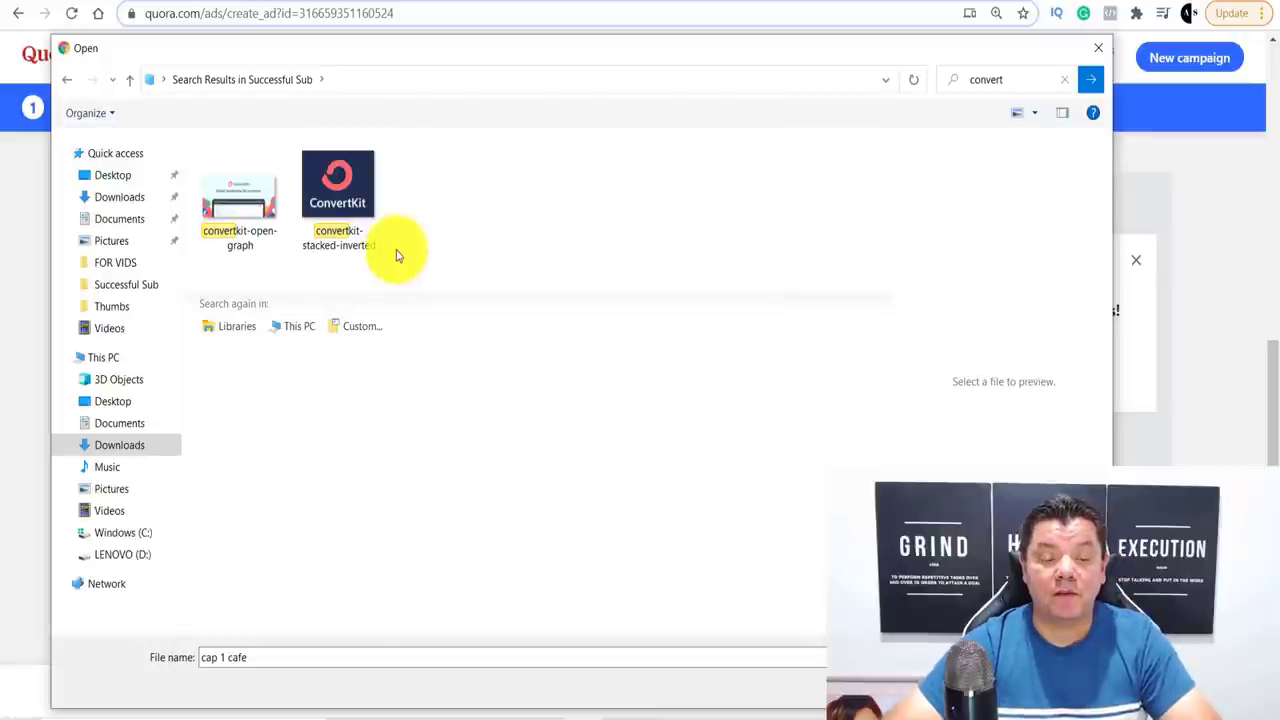
{"action": "double_click", "coordinate": [216, 206]}
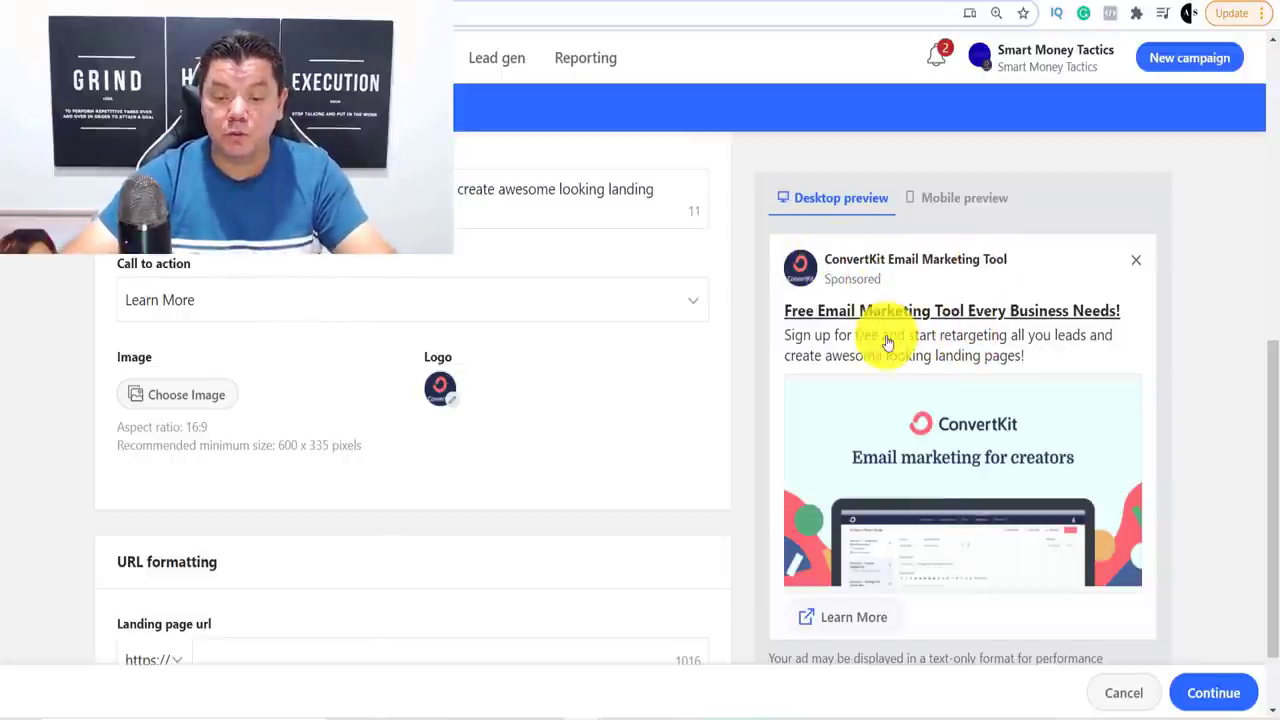
{"action": "scroll", "coordinate": [800, 320], "scroll_direction": "down", "scroll_amount": 2}
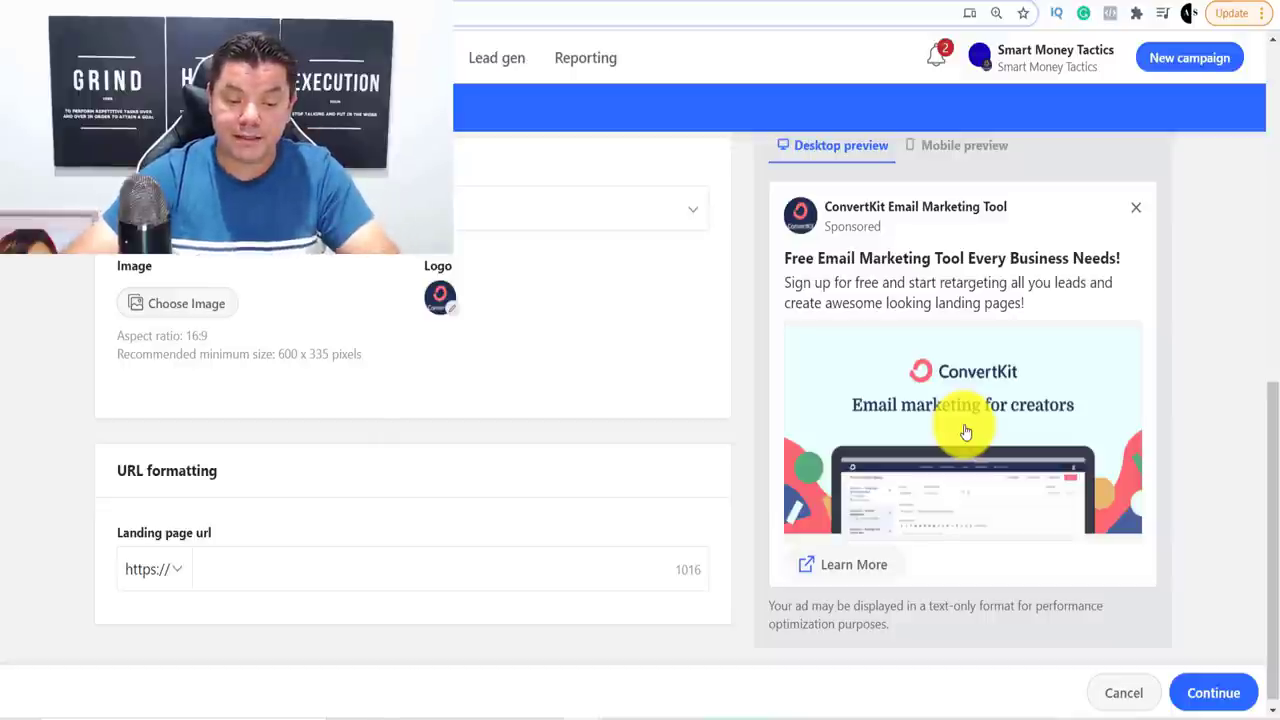
Copy the affiliate referral link from the ConvertKit account info page and paste it as the ad's landing page URL
{"action": "left_click", "coordinate": [220, 570]}
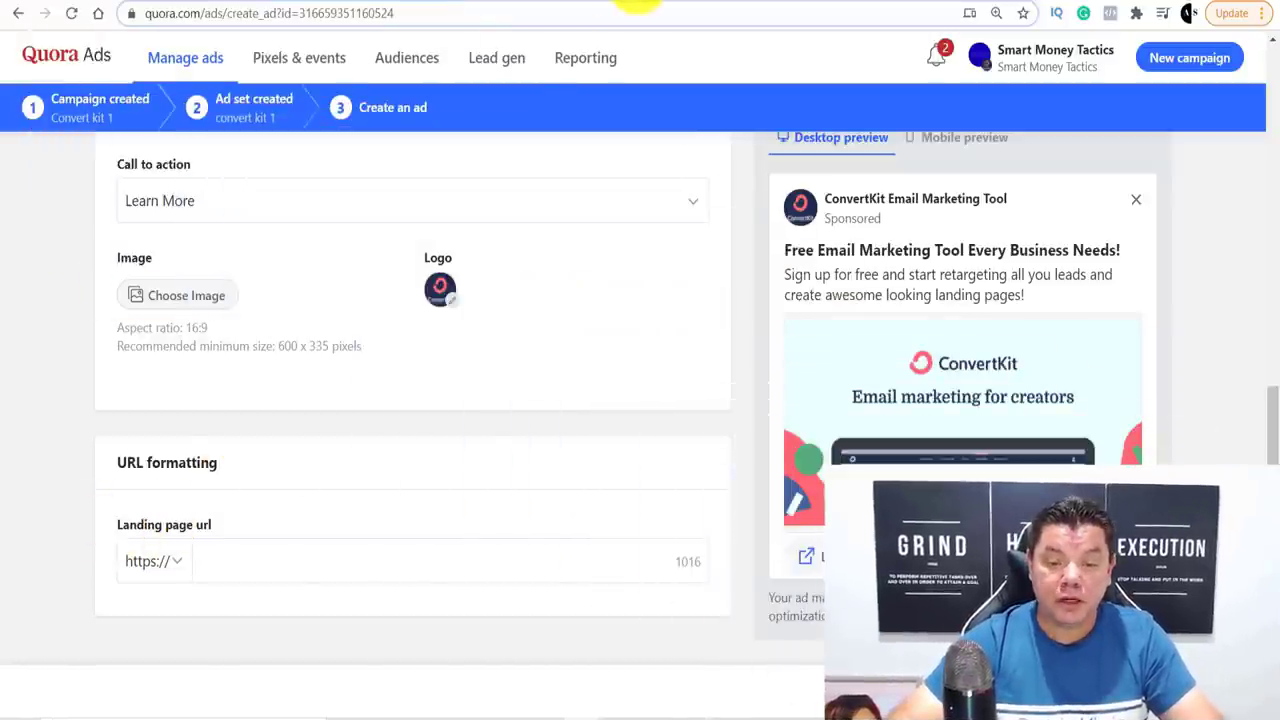
{"action": "left_click", "coordinate": [640, 4]}
{"action": "scroll", "coordinate": [429, 286], "scroll_direction": "down", "scroll_amount": 5}
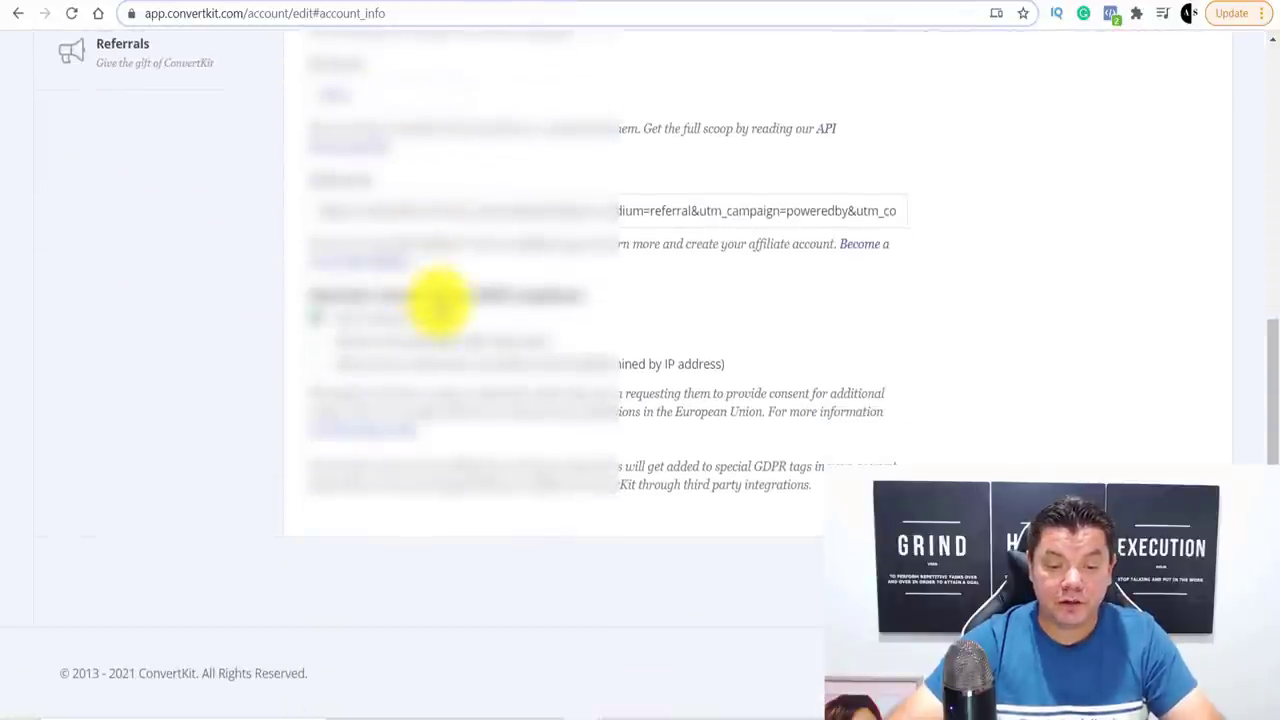
{"action": "left_click_drag", "start_coordinate": [318, 214], "coordinate": [943, 221]}
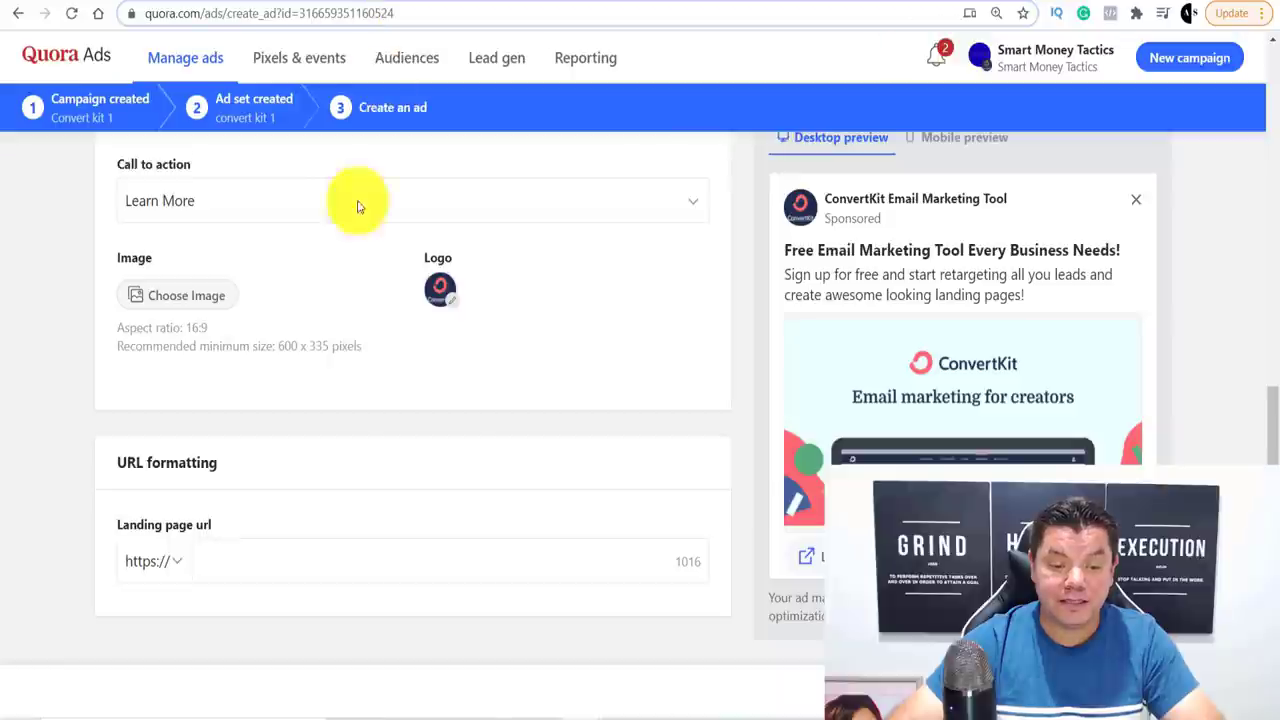
{"action": "left_click", "coordinate": [415, 4]}
{"action": "left_click", "coordinate": [245, 562]}
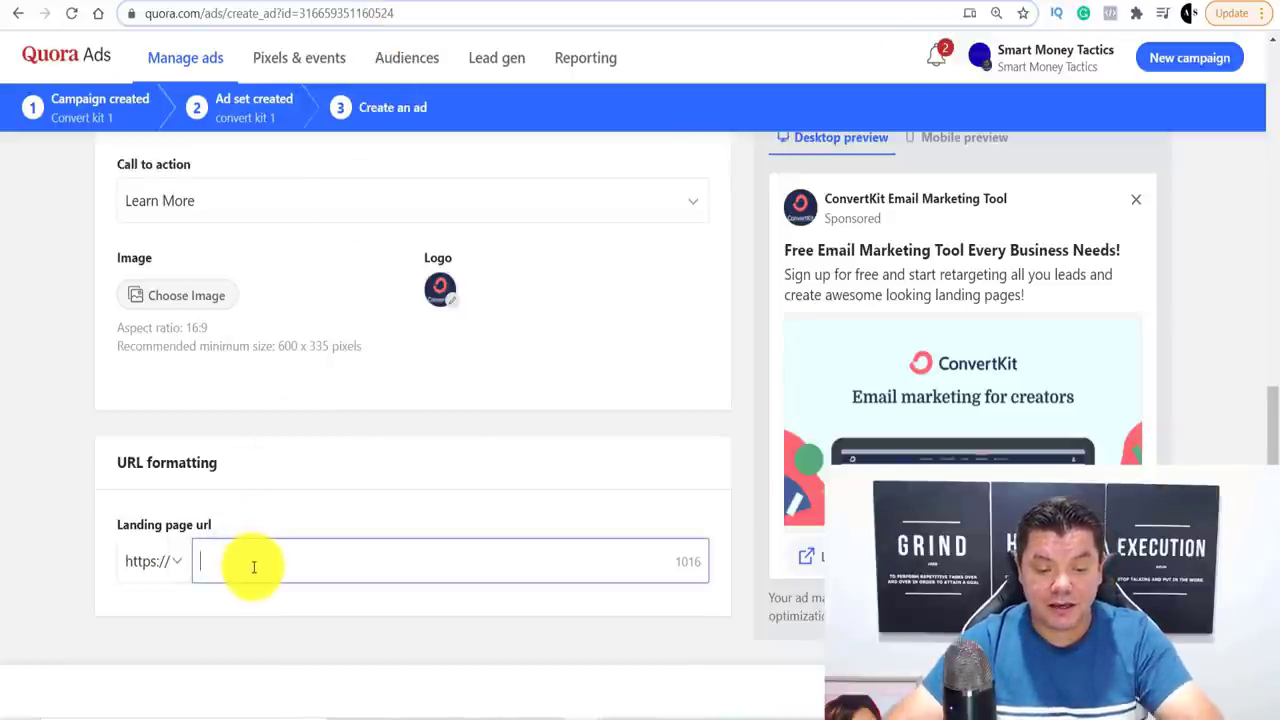
{"action": "key", "text": "ctrl+v"}
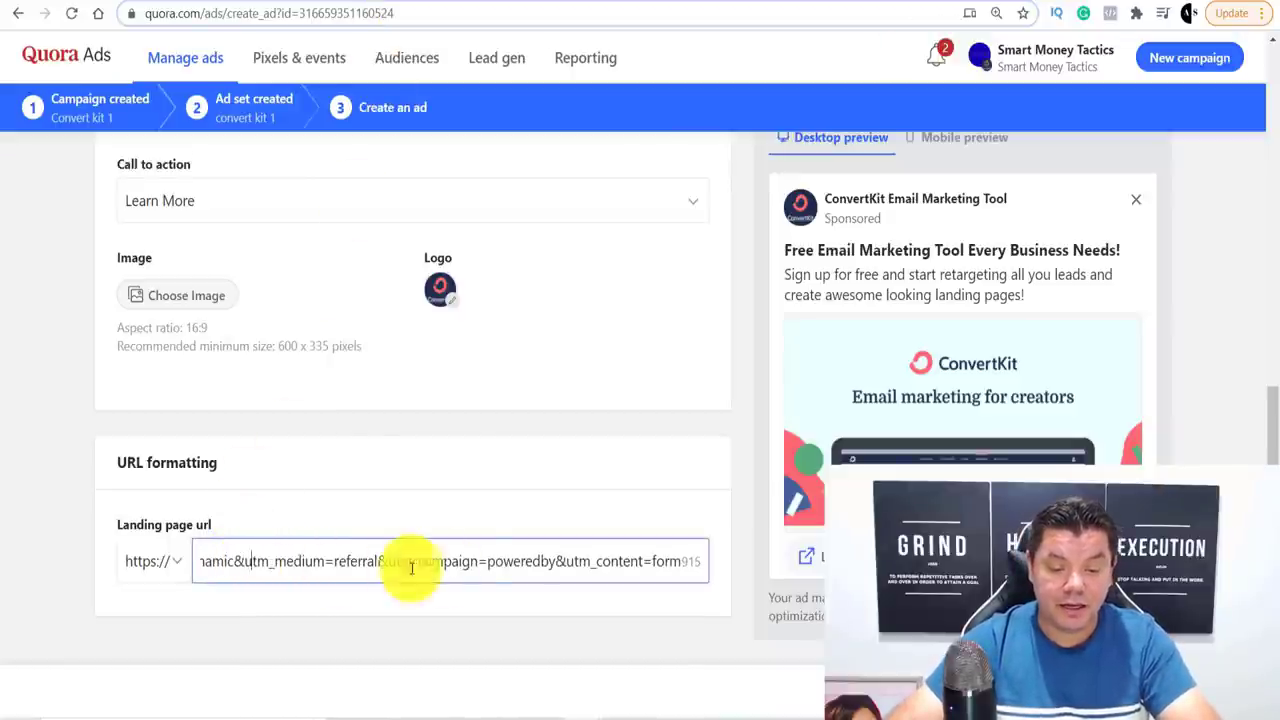
{"action": "left_click", "coordinate": [249, 561]}
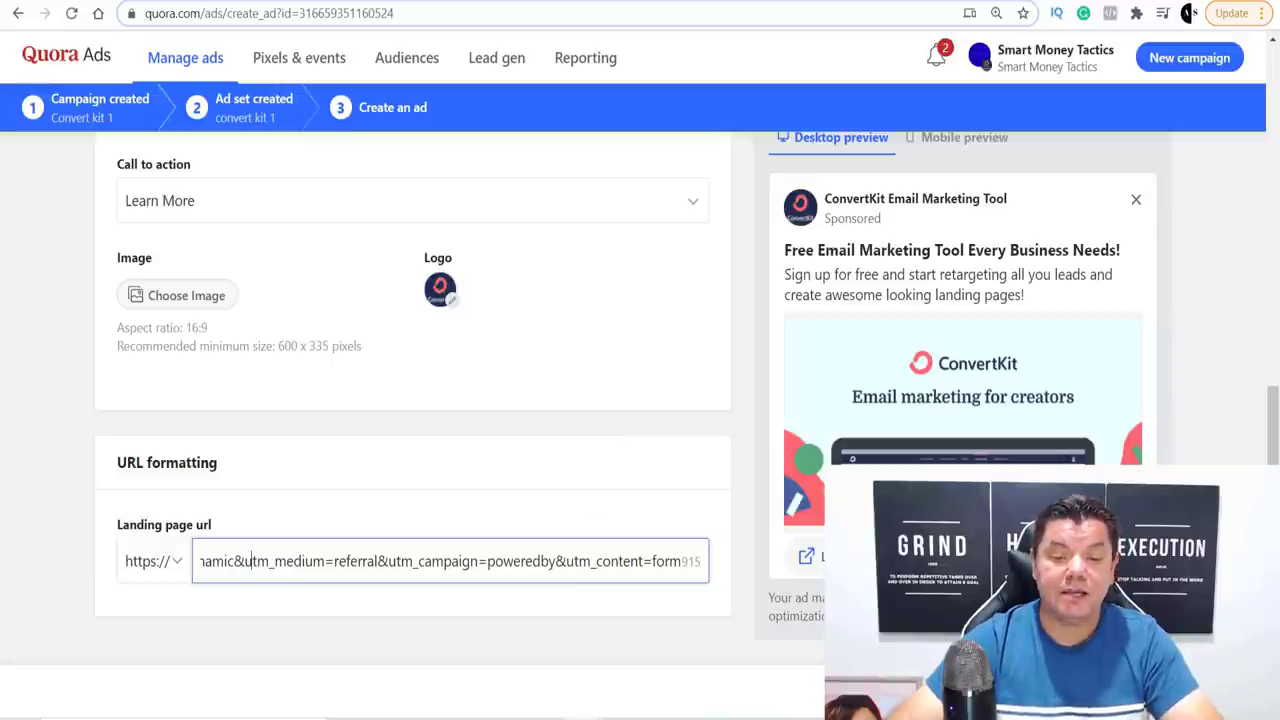
Review the ad's creative text and preview, and examine the email marketing questions in the Quora search results
{"action": "scroll", "coordinate": [715, 373], "scroll_direction": "up", "scroll_amount": 5}
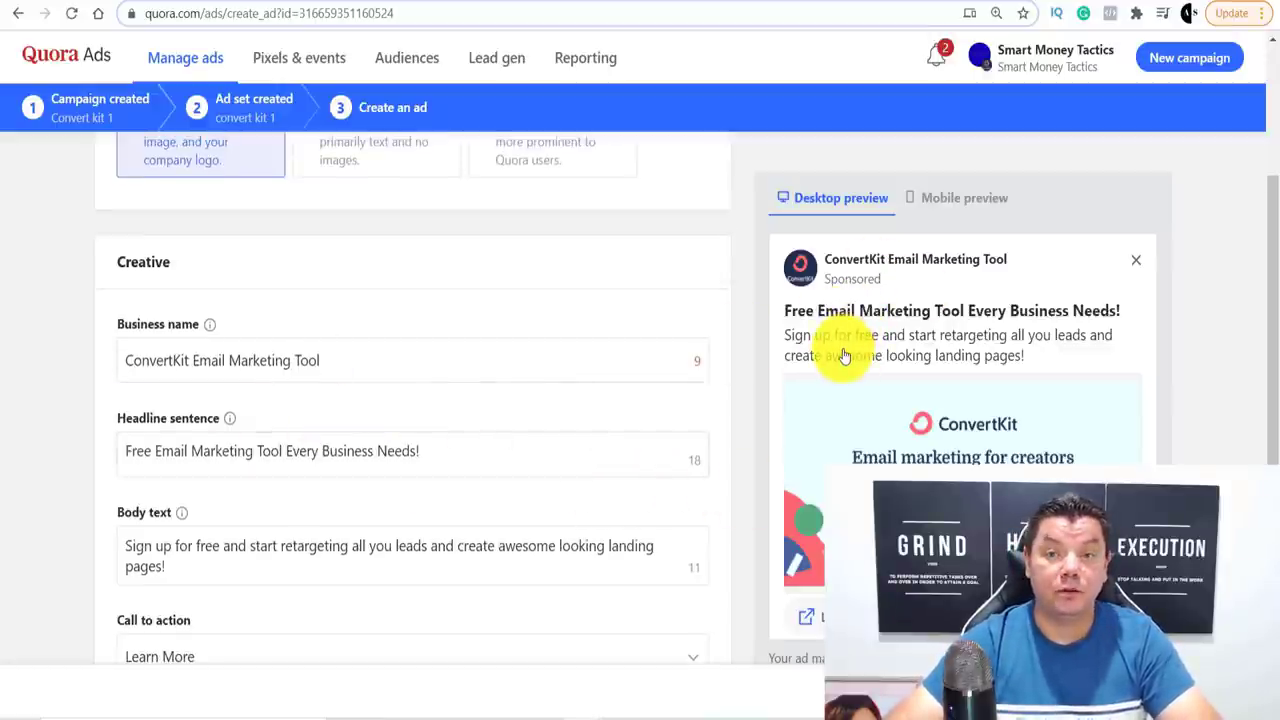
{"action": "scroll", "coordinate": [845, 355], "scroll_direction": "down", "scroll_amount": 5}
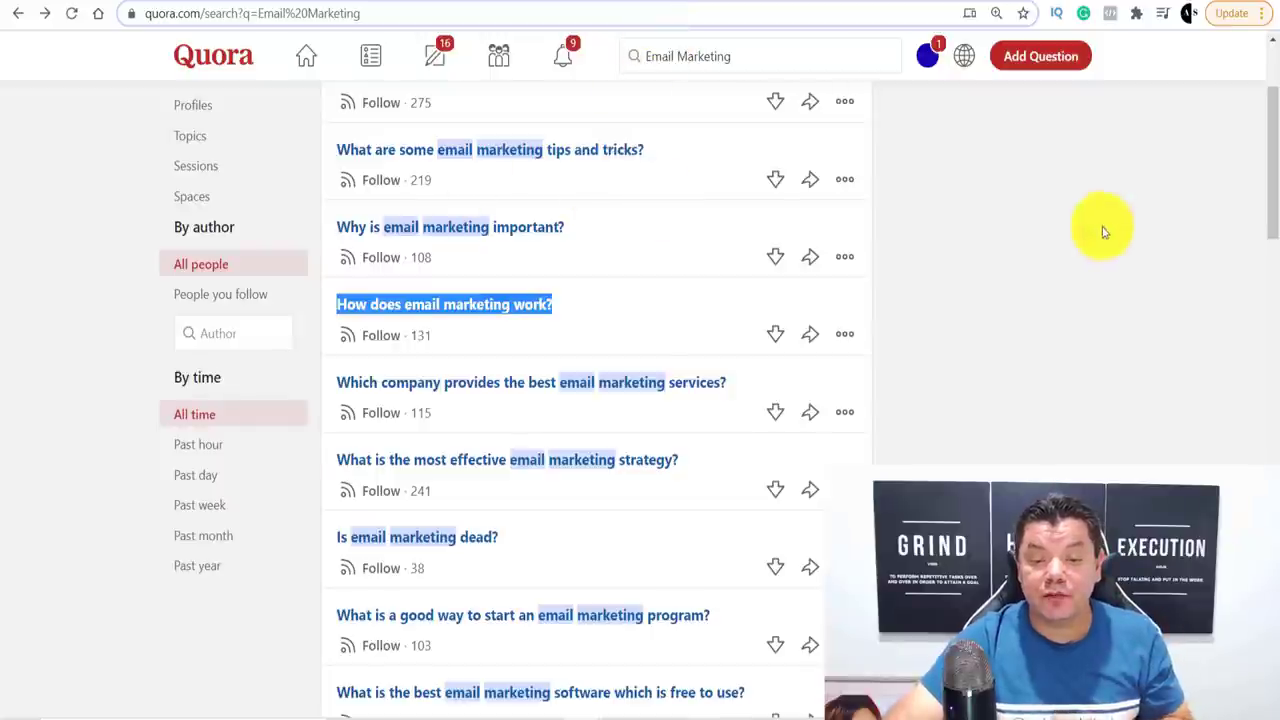
{"action": "left_click", "coordinate": [690, 213]}
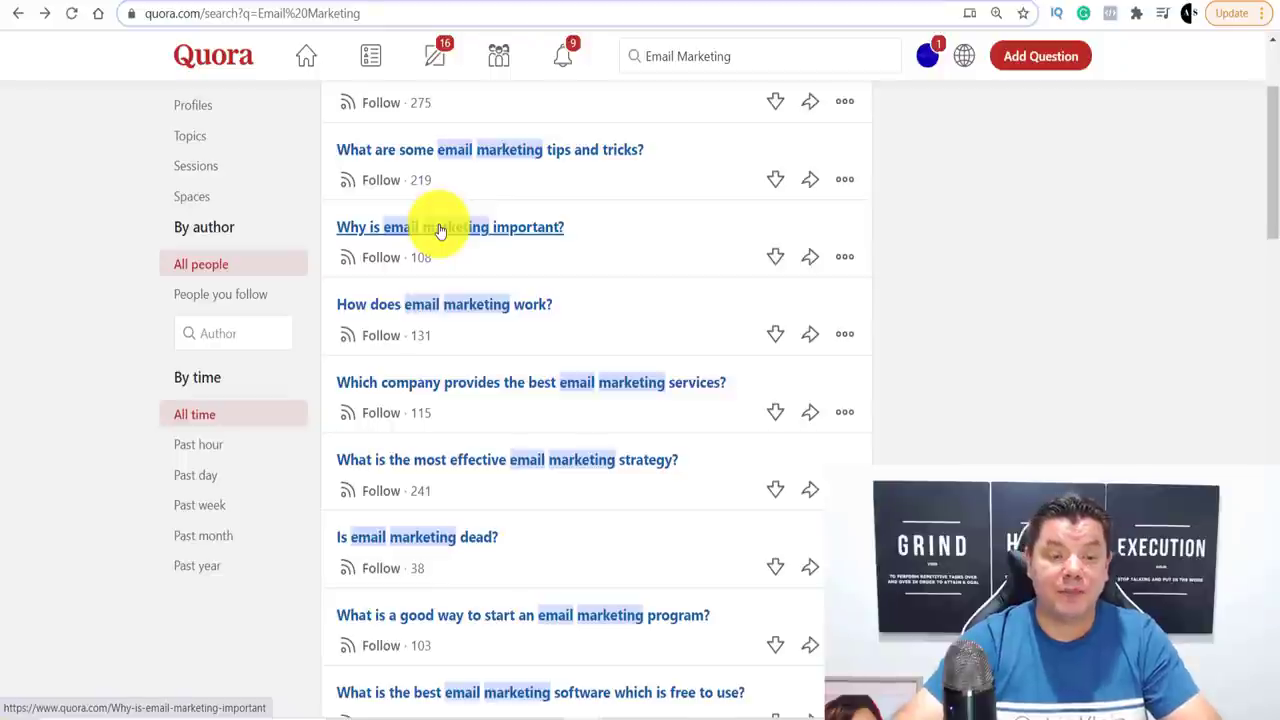
Go to the Quora home feed and look through its posts and sponsored ad placements
{"action": "left_click", "coordinate": [98, 13]}
{"action": "scroll", "coordinate": [463, 249], "scroll_direction": "up", "scroll_amount": 5}
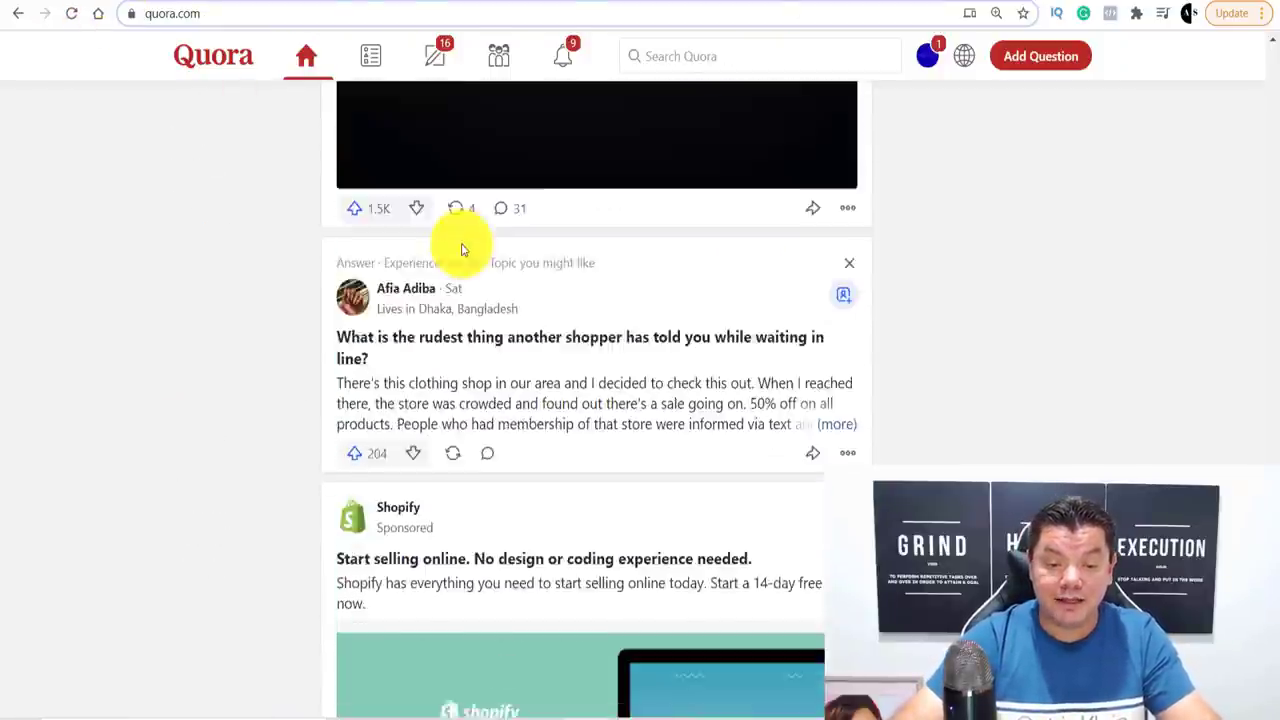
{"action": "scroll", "coordinate": [468, 242], "scroll_direction": "up", "scroll_amount": 15}
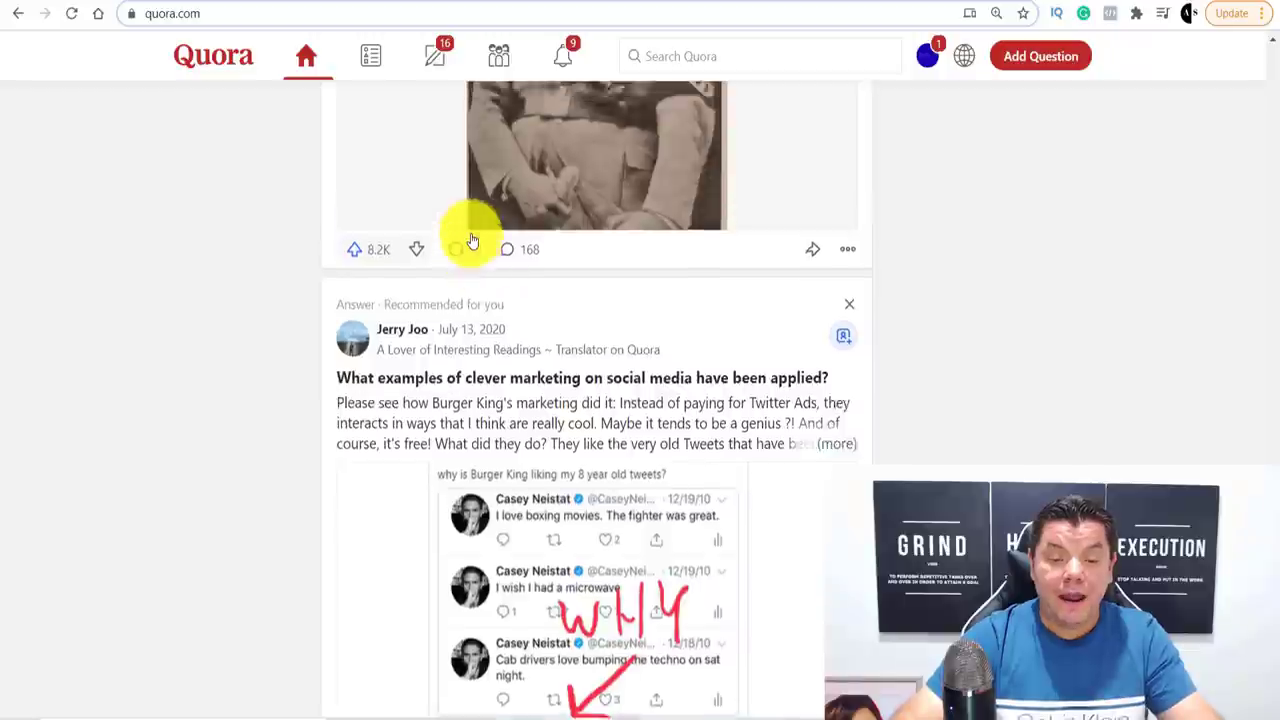
Look further down the Quora home feed for promoted posts placed among the recommended answers
{"action": "scroll", "coordinate": [473, 240], "scroll_direction": "up", "scroll_amount": 10}
{"action": "scroll", "coordinate": [473, 240], "scroll_direction": "down", "scroll_amount": 12}
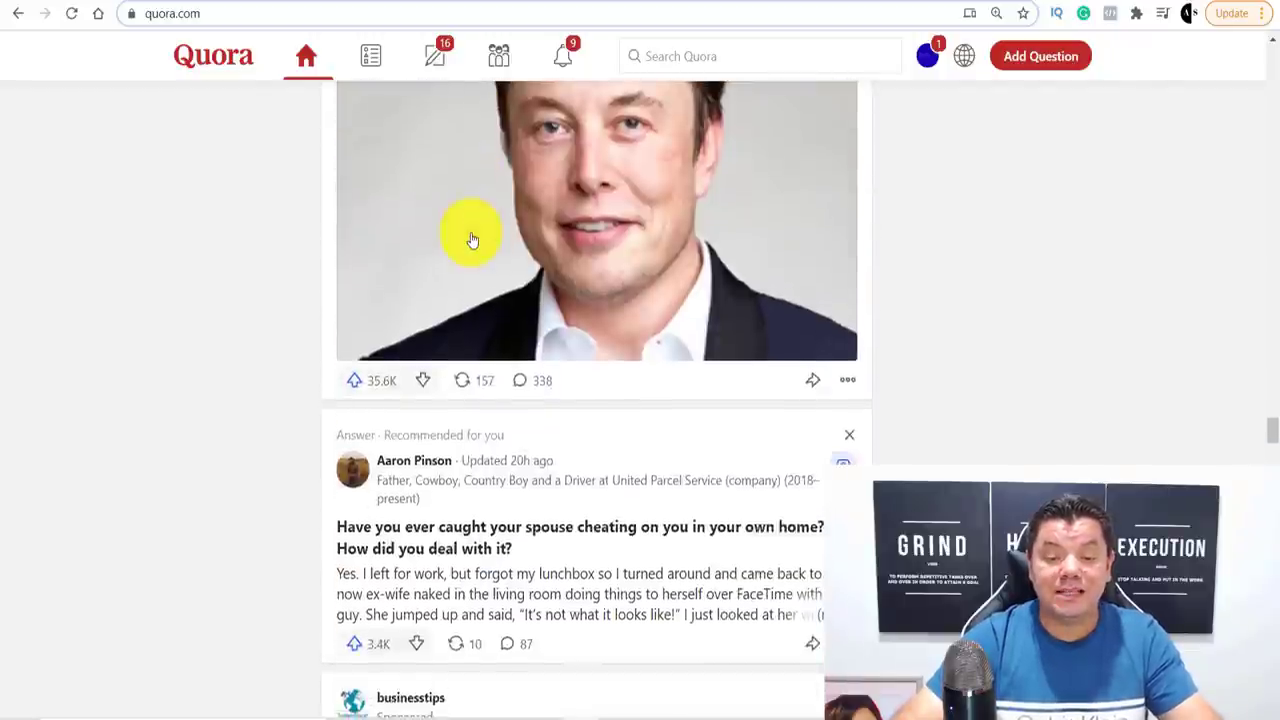
{"action": "scroll", "coordinate": [473, 240], "scroll_direction": "down", "scroll_amount": 14}
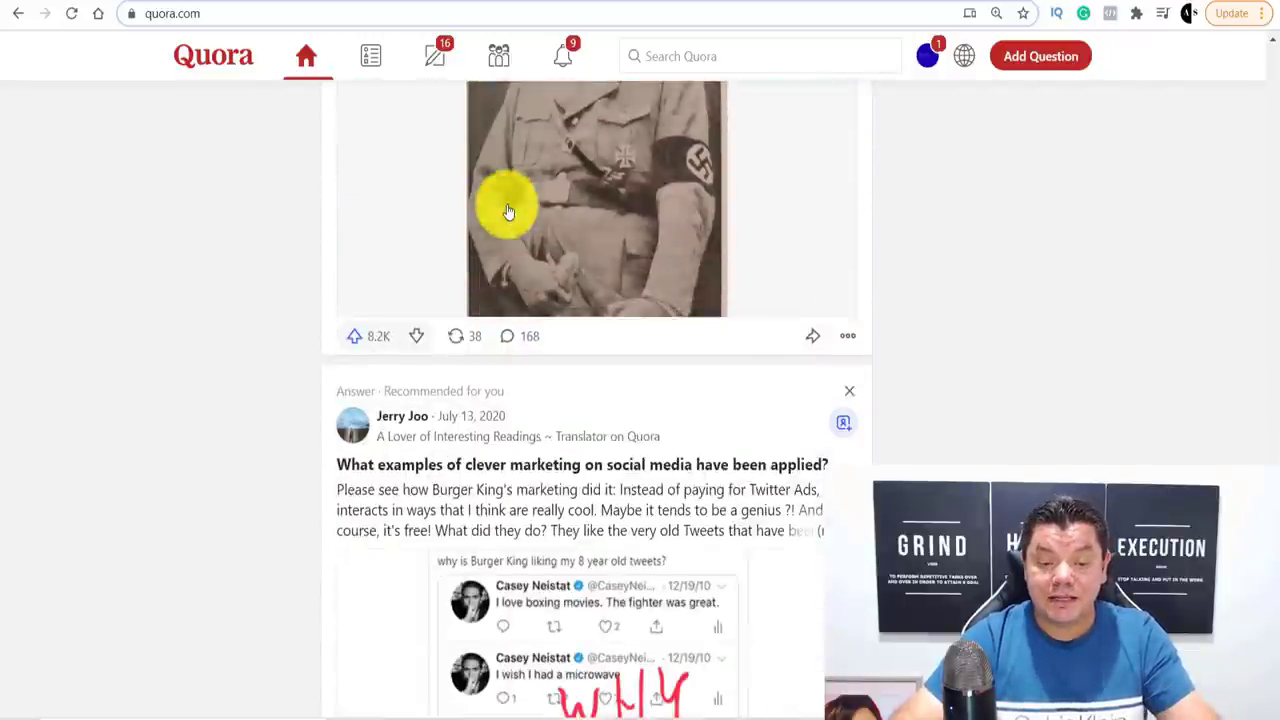
{"action": "scroll", "coordinate": [495, 205], "scroll_direction": "down", "scroll_amount": 9}
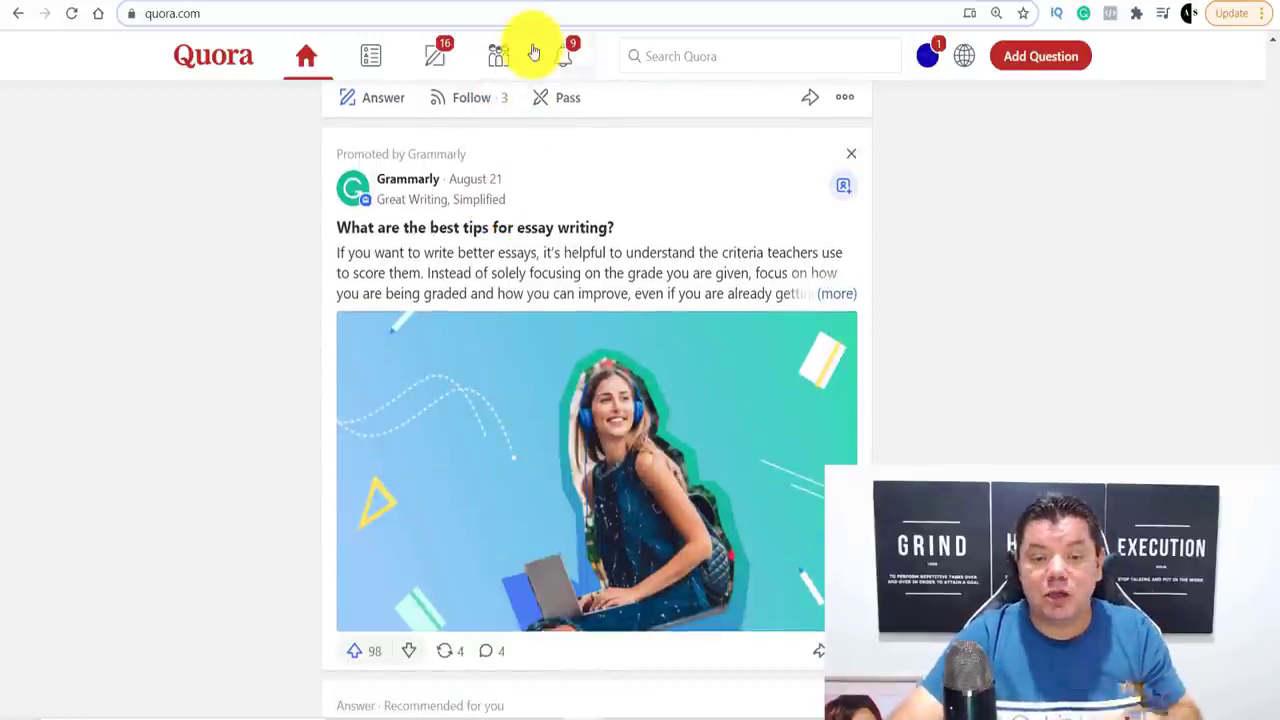
Switch to the ConvertKit affiliate page and review its recurring commission terms, down to the Earn section with the commission calculator
{"action": "left_click", "coordinate": [528, 4]}
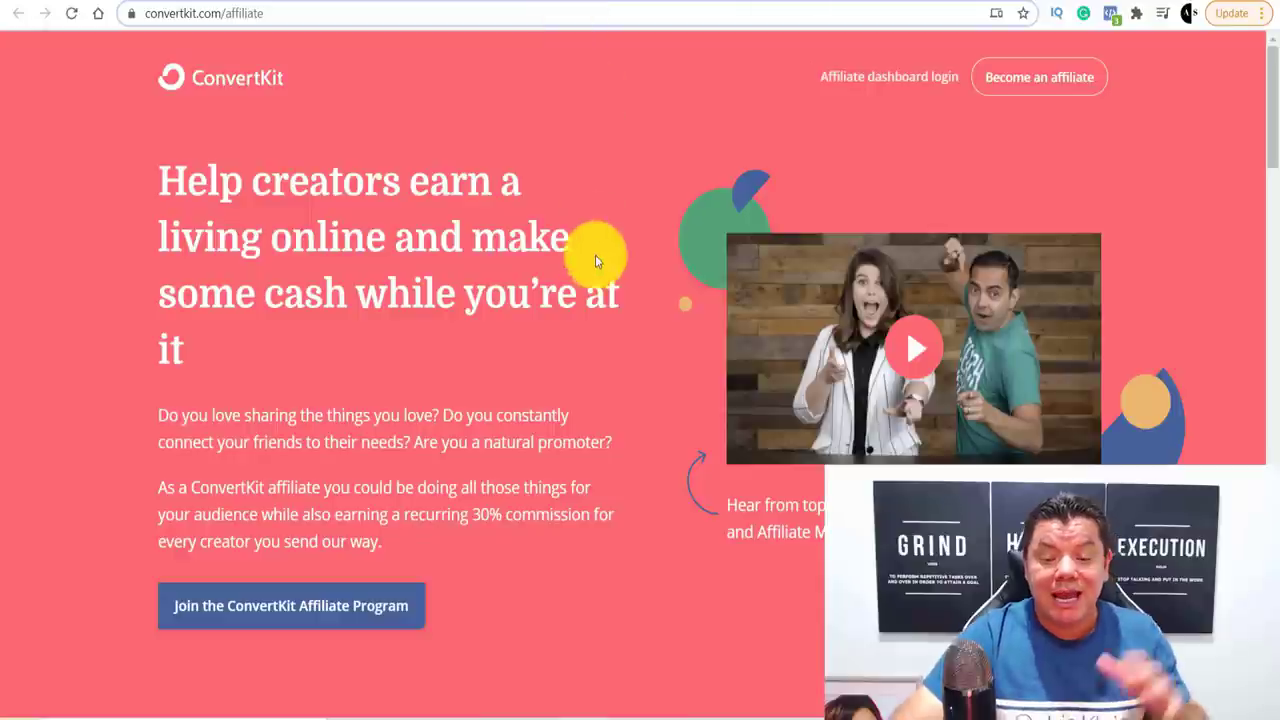
{"action": "scroll", "coordinate": [336, 395], "scroll_direction": "down", "scroll_amount": 3}
{"action": "scroll", "coordinate": [337, 366], "scroll_direction": "up", "scroll_amount": 2}
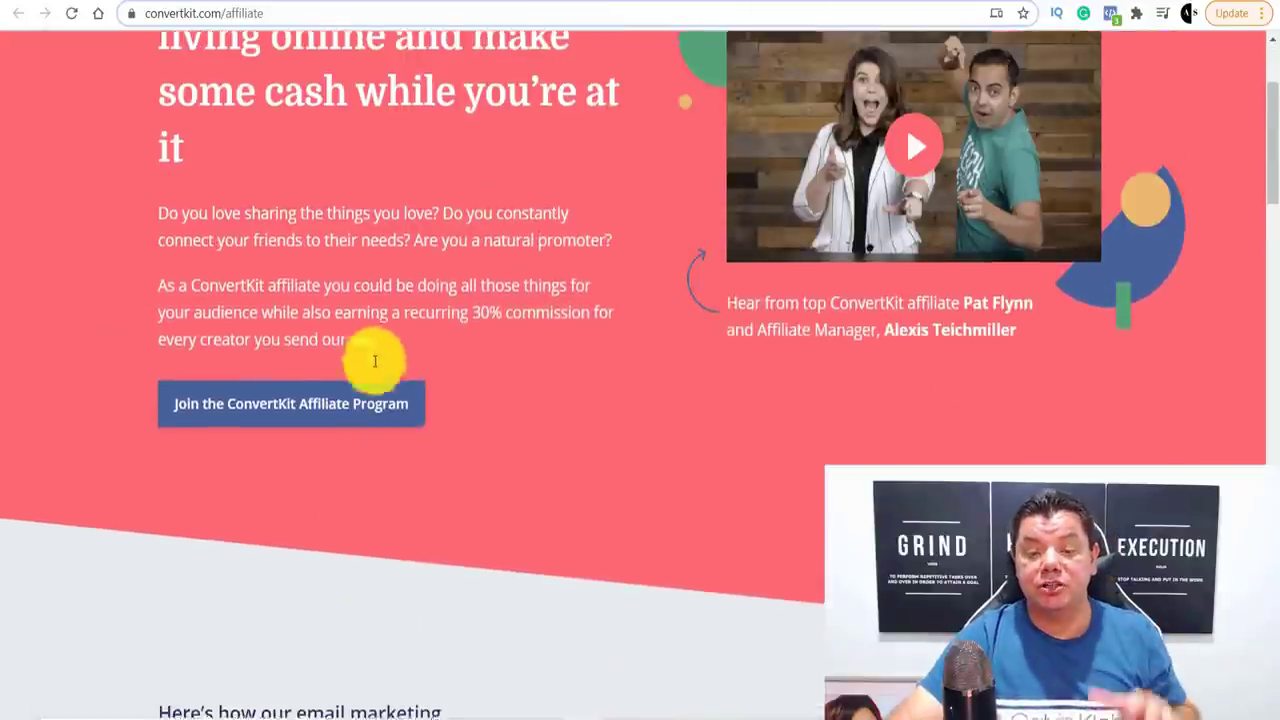
{"action": "left_click_drag", "start_coordinate": [467, 336], "coordinate": [571, 334]}
{"action": "left_click", "coordinate": [608, 342]}
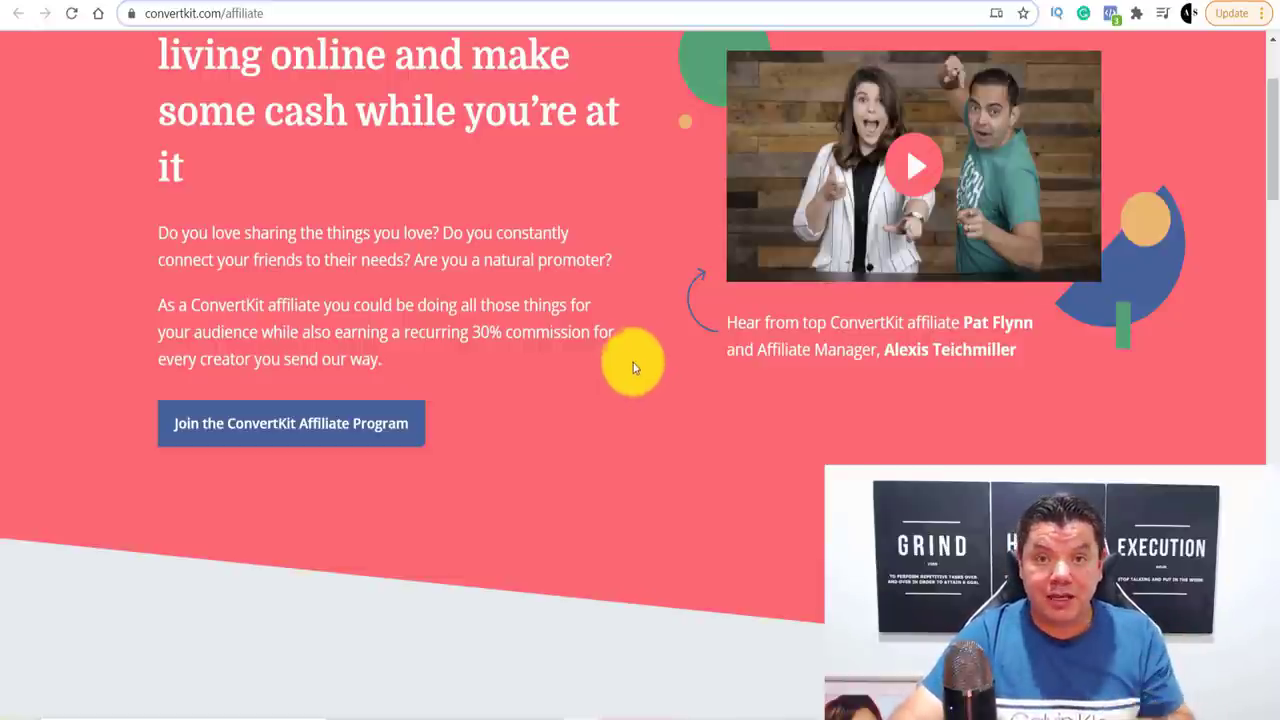
{"action": "scroll", "coordinate": [630, 362], "scroll_direction": "down", "scroll_amount": 10}
{"action": "scroll", "coordinate": [630, 375], "scroll_direction": "down", "scroll_amount": 6}
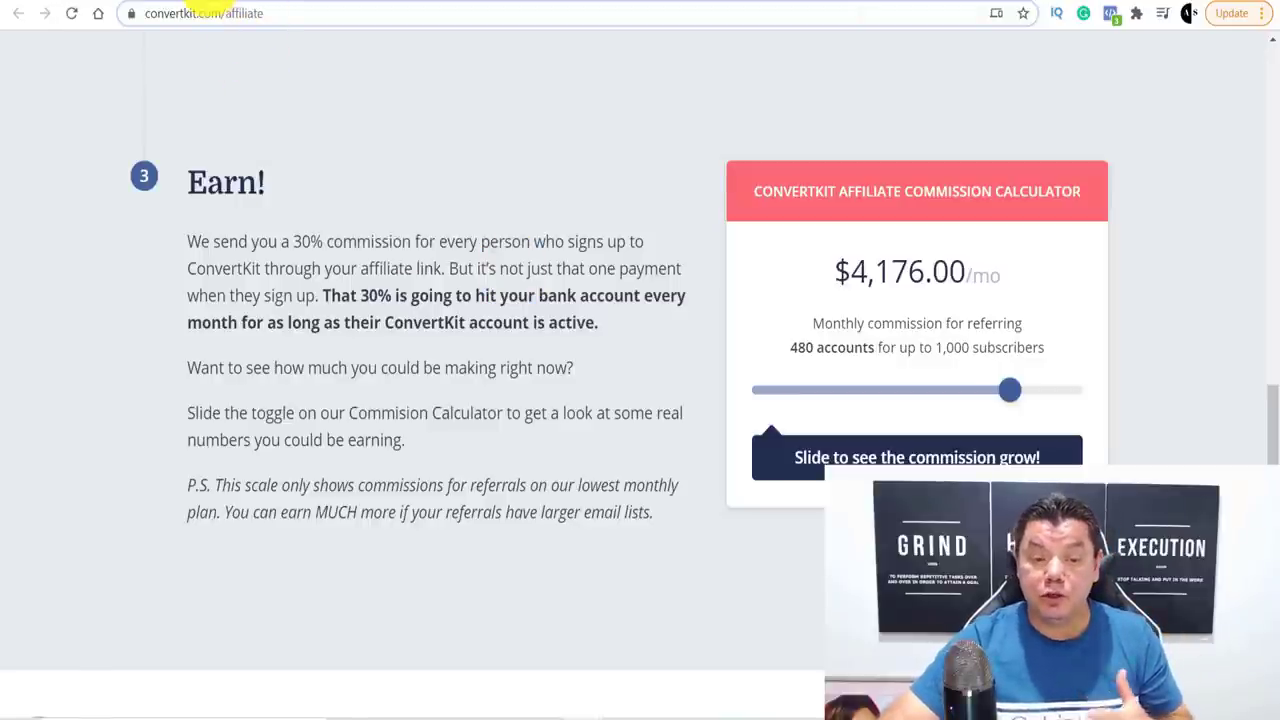
Return to the Quora home feed and examine the sponsored Blissy pillowcase ad and the posts around it
{"action": "left_click", "coordinate": [200, 4]}
{"action": "scroll", "coordinate": [391, 286], "scroll_direction": "down", "scroll_amount": 2}
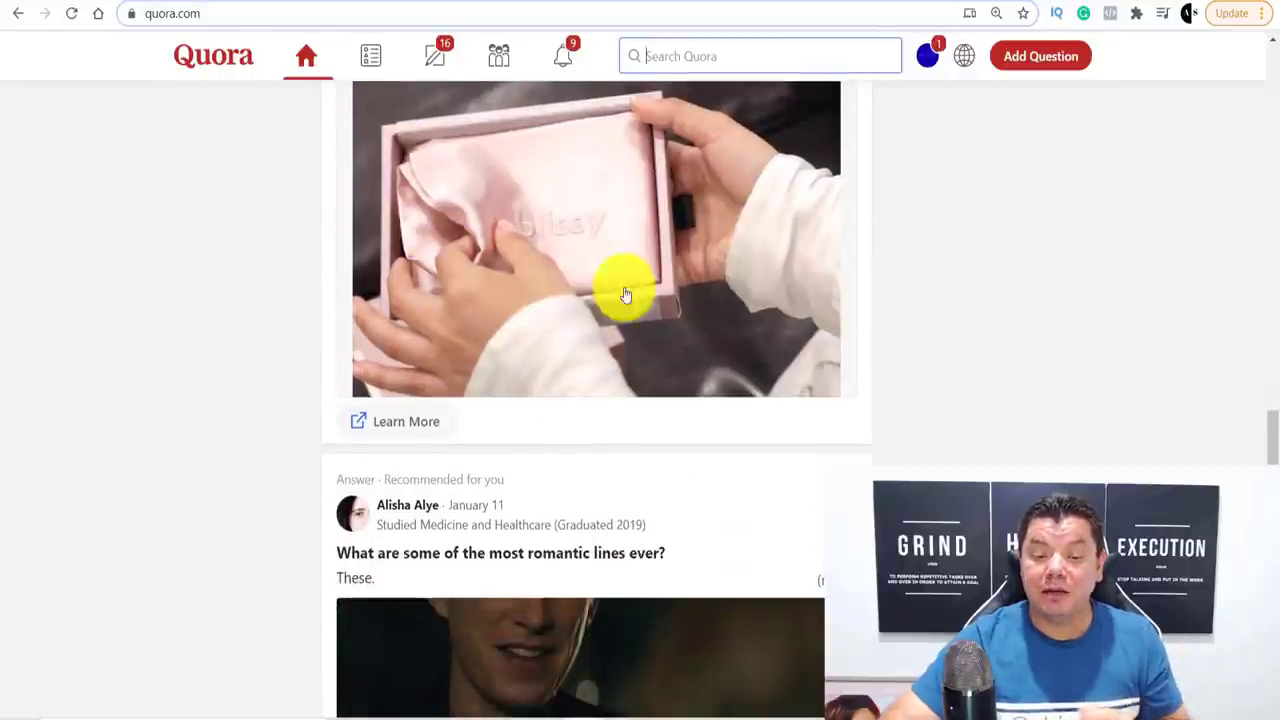
{"action": "scroll", "coordinate": [600, 280], "scroll_direction": "up", "scroll_amount": 2}
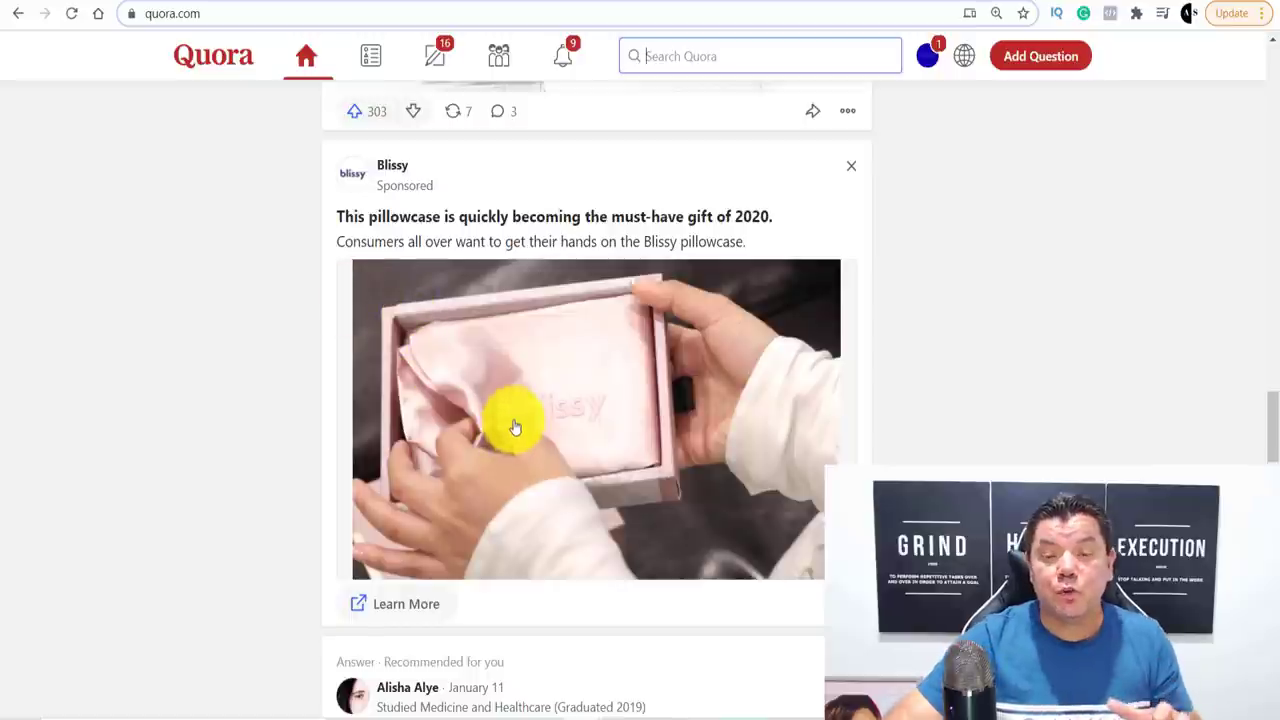
{"action": "scroll", "coordinate": [520, 432], "scroll_direction": "down", "scroll_amount": 8}
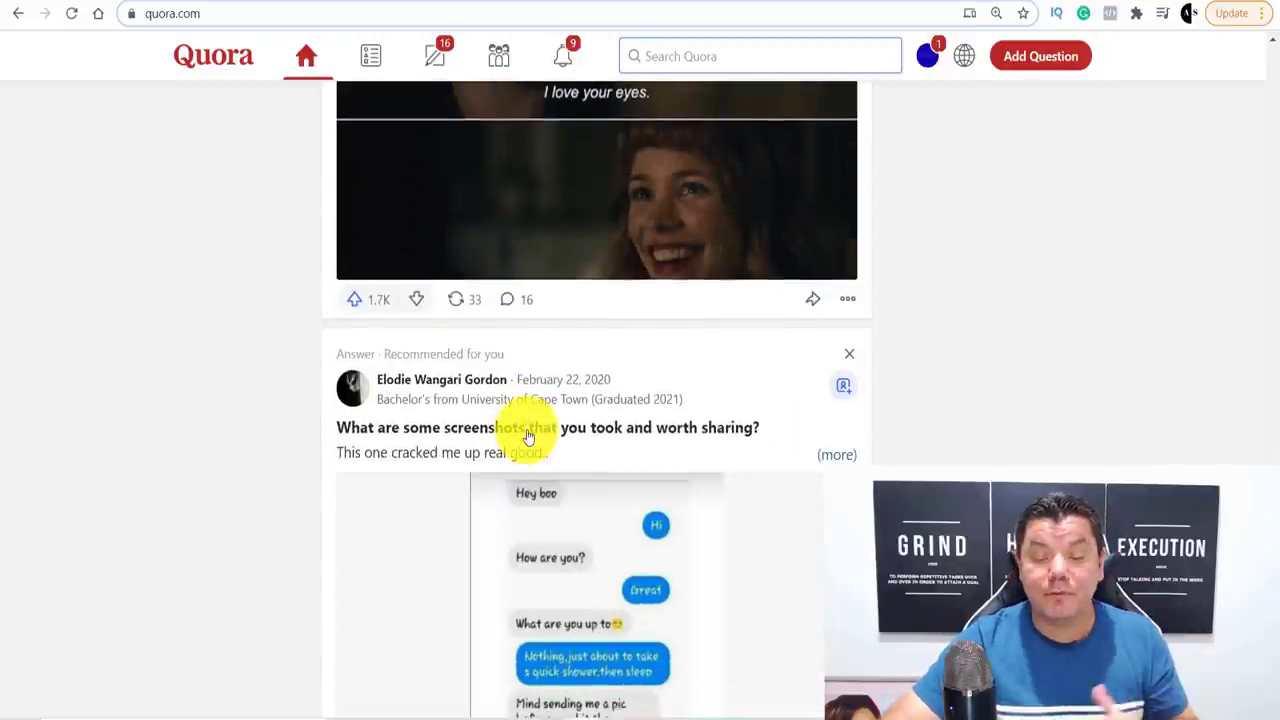